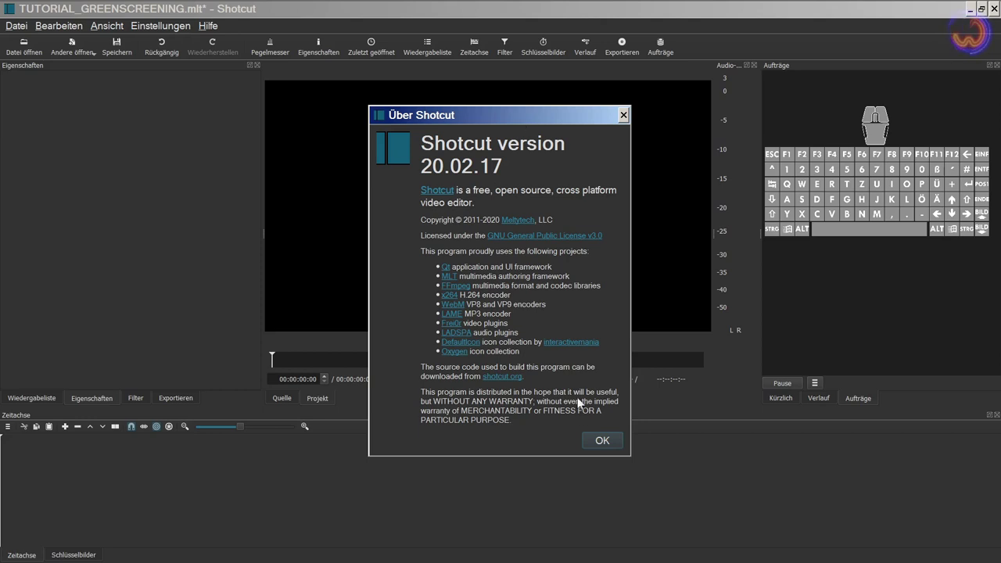
Close the version information and create a solid colour clip in dark red (#aa0000).
{"action": "left_click", "coordinate": [598, 440]}
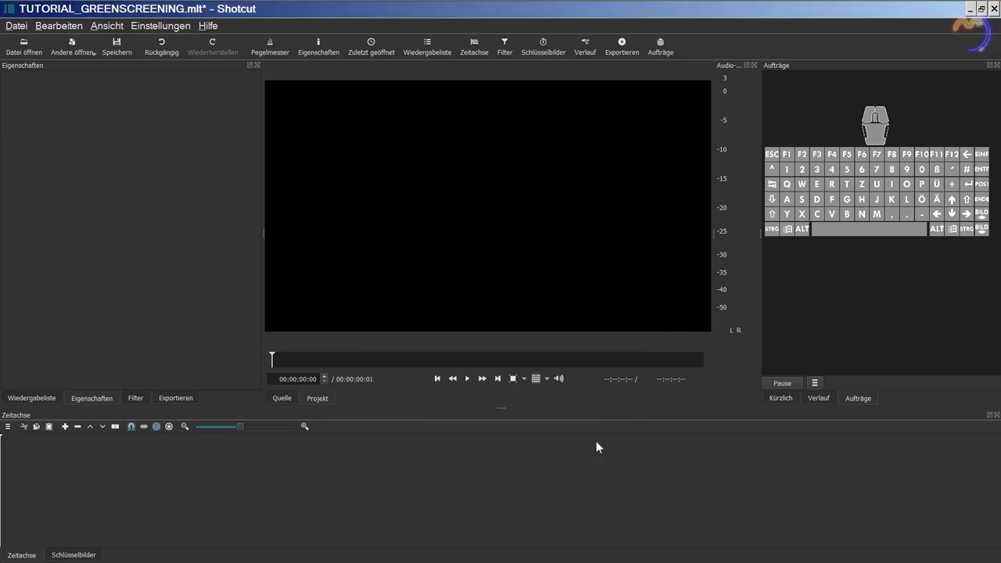
{"action": "left_click", "coordinate": [44, 399]}
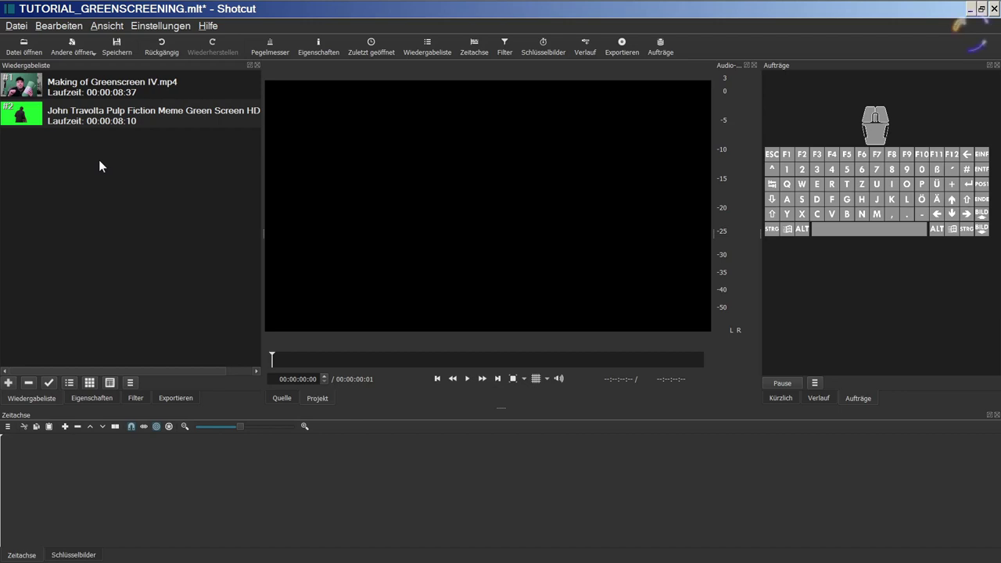
{"action": "left_click", "coordinate": [79, 50]}
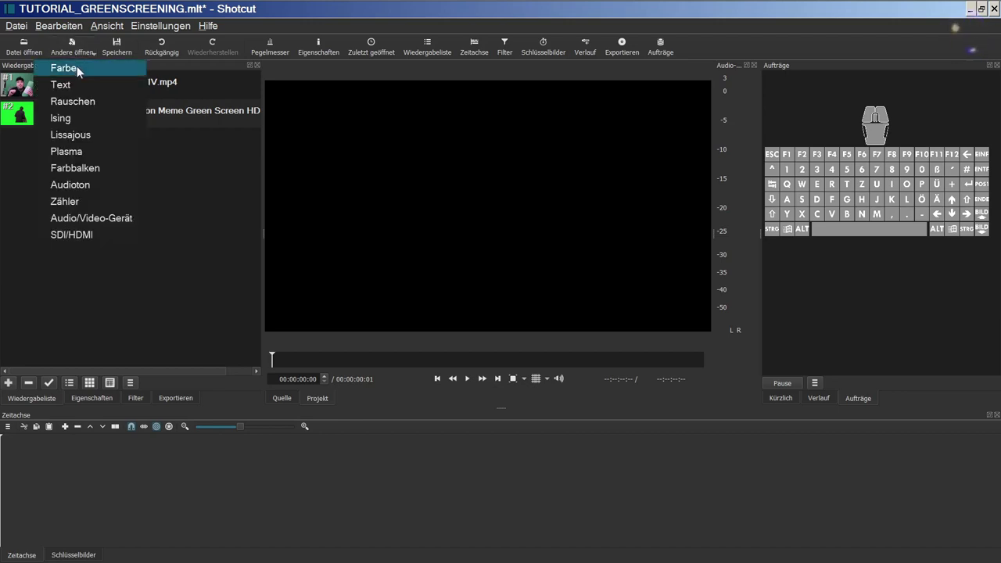
{"action": "left_click", "coordinate": [76, 67]}
{"action": "left_click", "coordinate": [401, 267]}
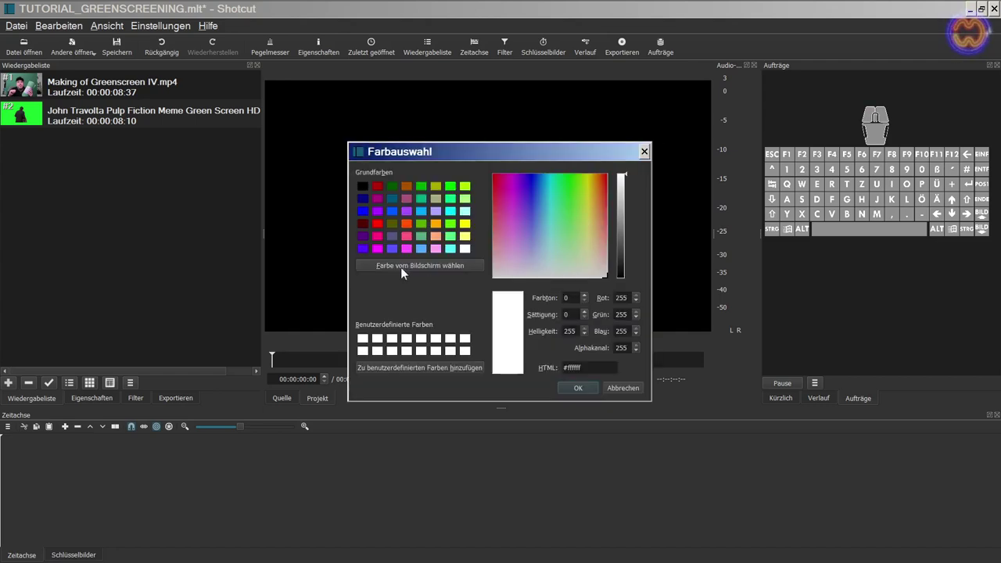
{"action": "left_click", "coordinate": [377, 187]}
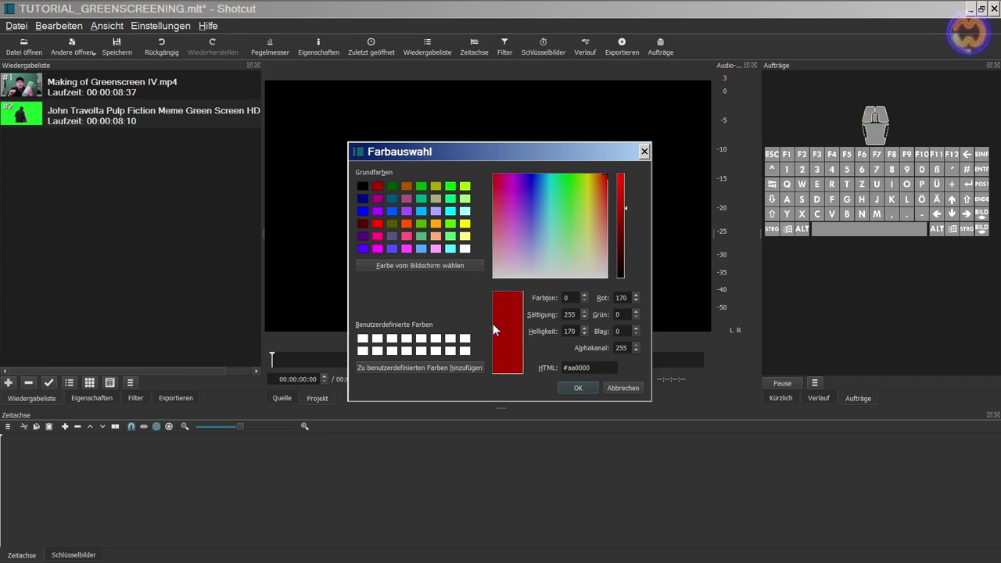
{"action": "left_click", "coordinate": [375, 201]}
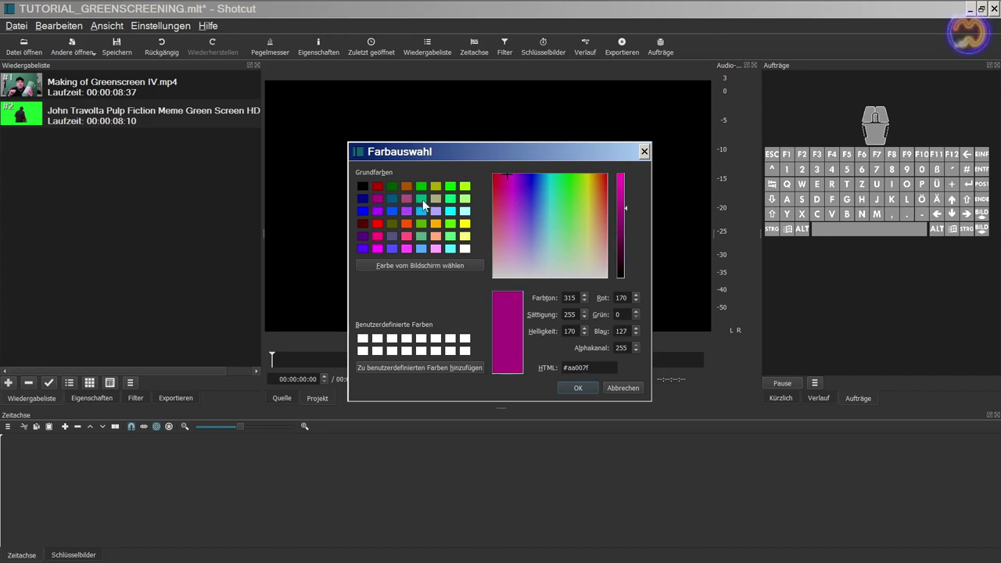
{"action": "left_click", "coordinate": [376, 186]}
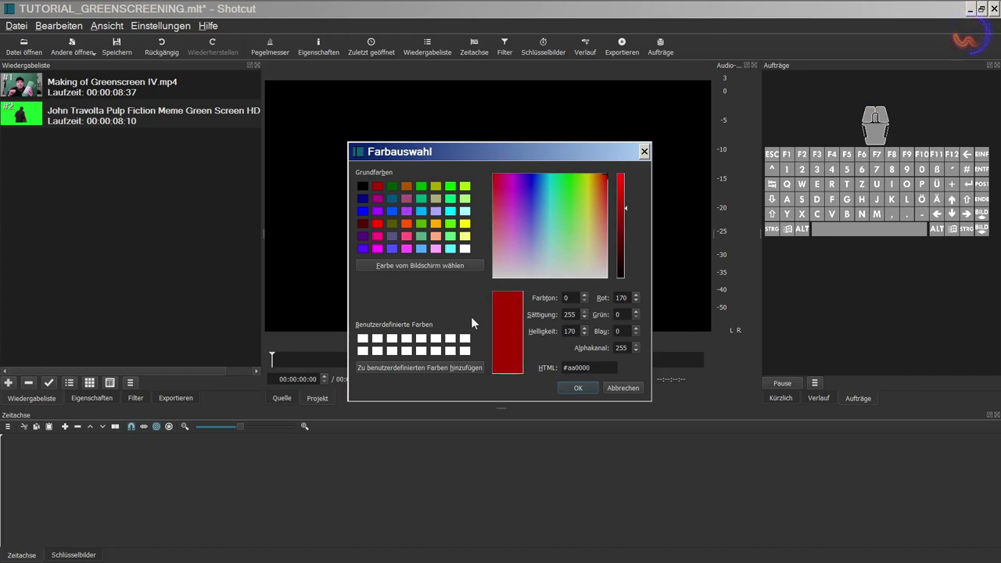
{"action": "left_click", "coordinate": [576, 388]}
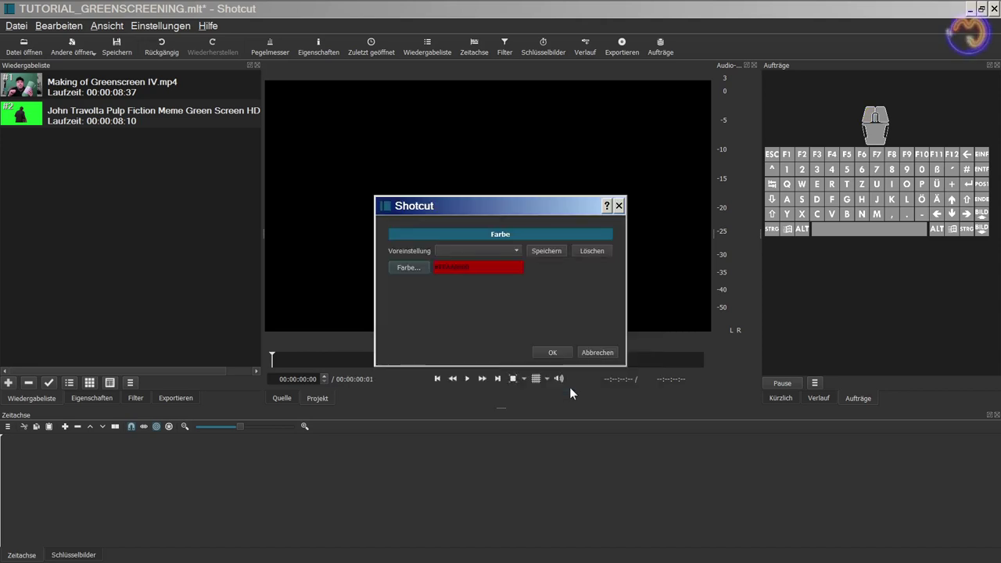
{"action": "left_click", "coordinate": [561, 353]}
Place the dark red colour clip at the start of the timeline and show the playlist.
{"action": "key", "text": "space"}
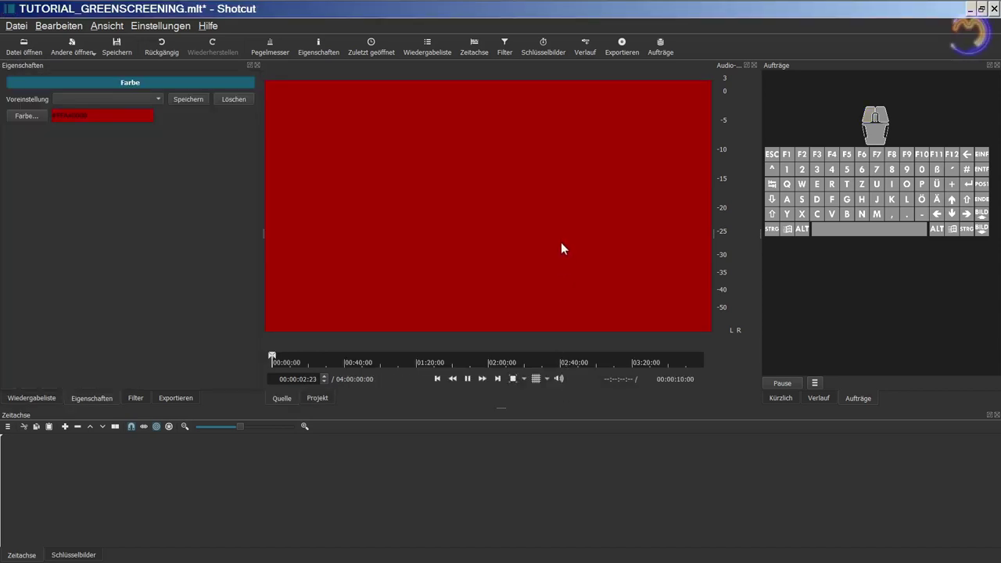
{"action": "left_click_drag", "start_coordinate": [561, 247], "coordinate": [93, 444]}
{"action": "left_click", "coordinate": [30, 396]}
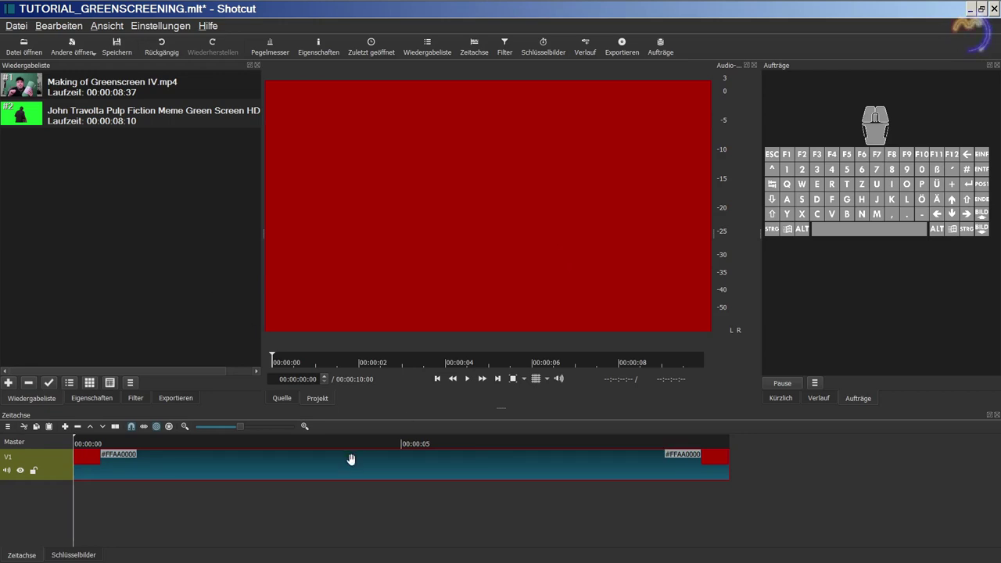
Add two more video tracks above the track holding the colour clip.
{"action": "key", "text": "ctrl"}
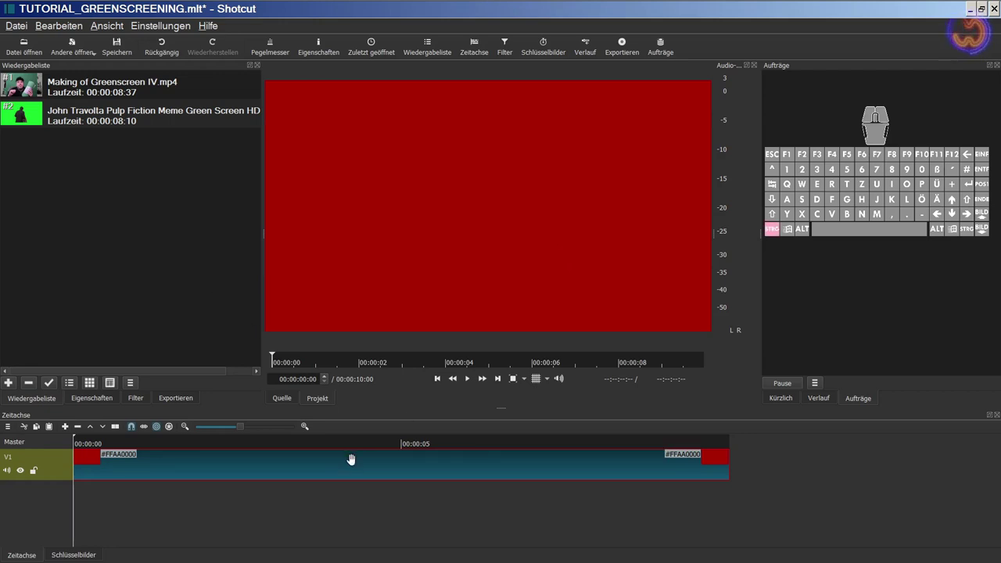
{"action": "key", "text": "ctrl+i"}
{"action": "key", "text": "ctrl+i"}
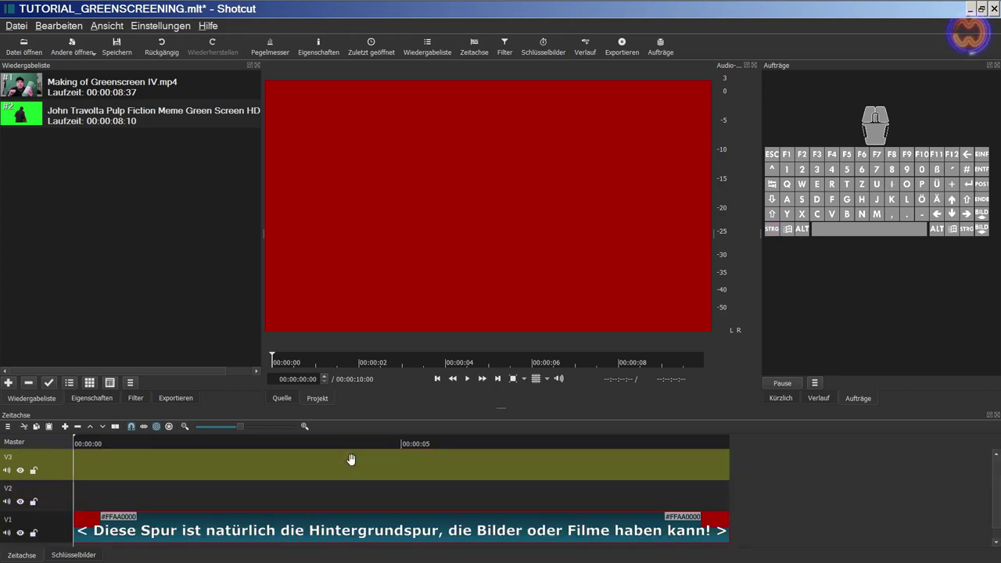
Hide tracks V3 and V2 and mute all three video tracks.
{"action": "left_click", "coordinate": [21, 469]}
{"action": "left_click", "coordinate": [20, 501]}
{"action": "left_click", "coordinate": [7, 501]}
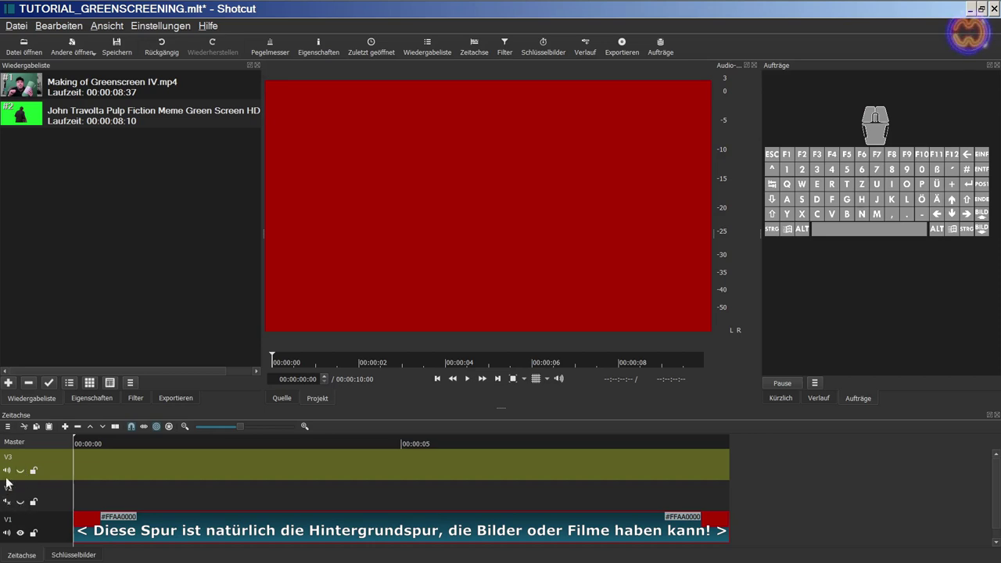
{"action": "left_click", "coordinate": [7, 532]}
Place Making of Greenscreen IV.mp4 at the start of track V2 and make V2 visible with the playhead at 00:00:04:22.
{"action": "left_click", "coordinate": [105, 93]}
{"action": "mouse_move", "coordinate": [106, 94]}
{"action": "left_mouse_down"}
{"action": "mouse_move", "coordinate": [162, 525]}
{"action": "mouse_move", "coordinate": [164, 506]}
{"action": "mouse_move", "coordinate": [73, 501]}
{"action": "left_mouse_up"}
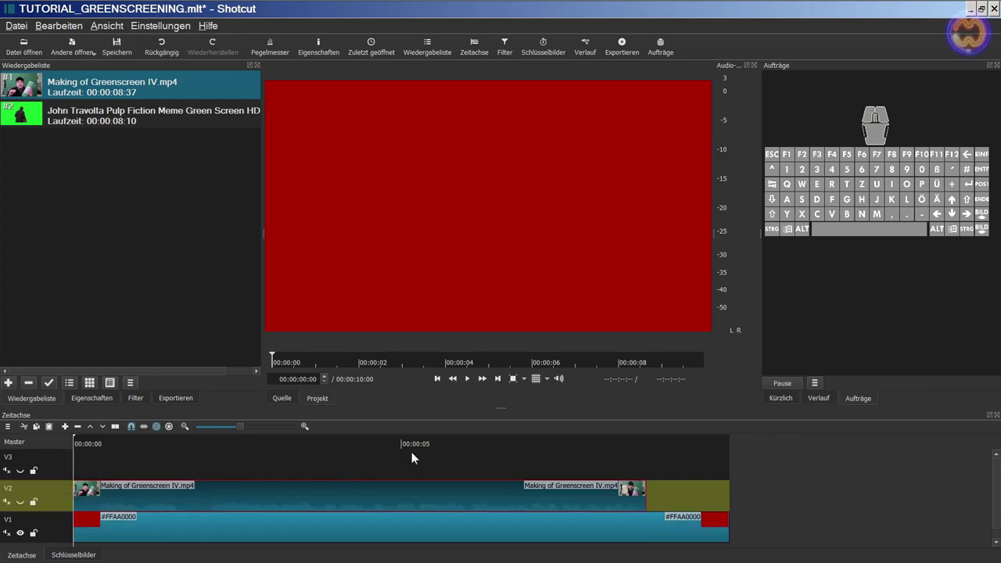
{"action": "left_click", "coordinate": [366, 444]}
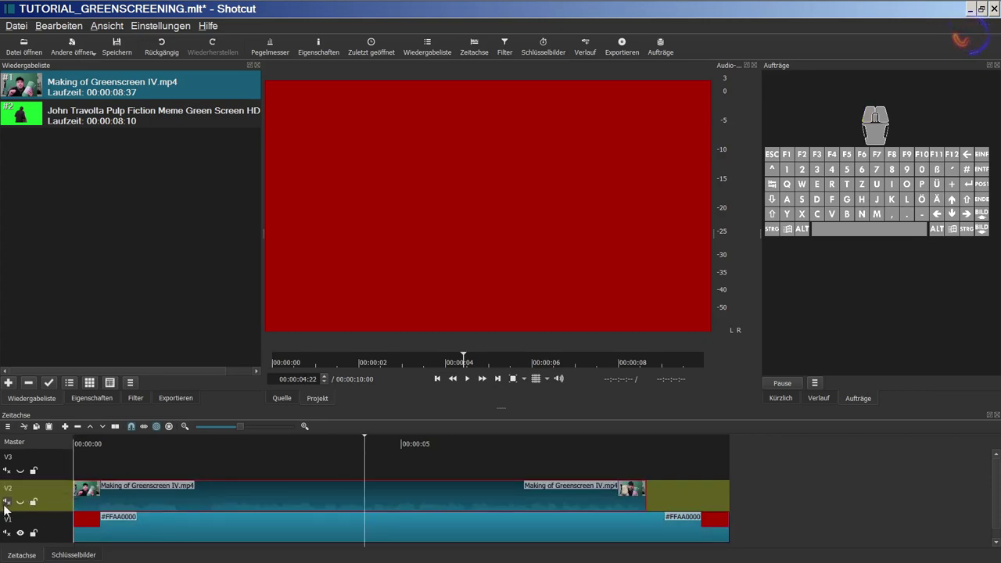
{"action": "left_click", "coordinate": [20, 501]}
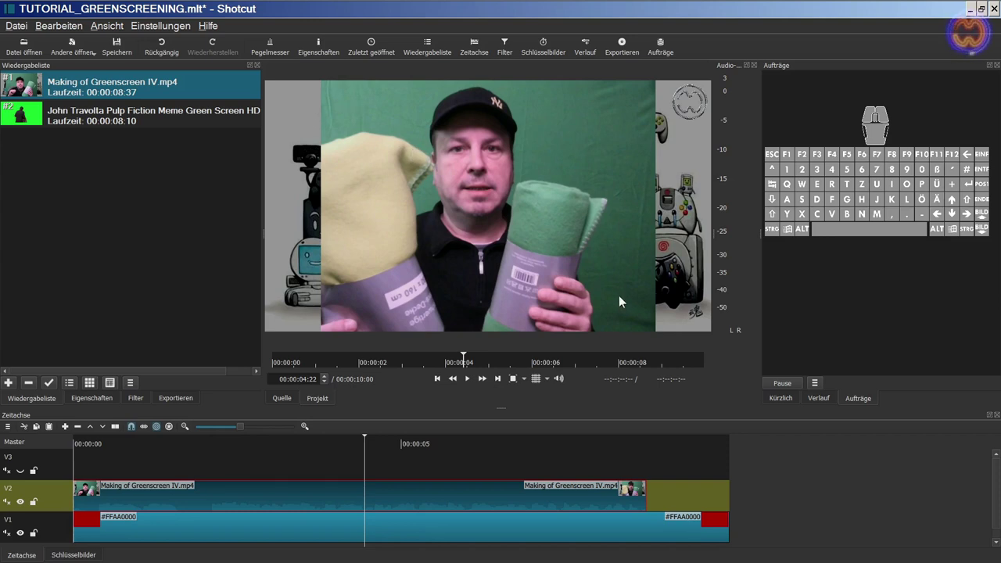
Rename the red colour clip on track V1 to "Dunkelrot".
{"action": "left_click", "coordinate": [478, 530]}
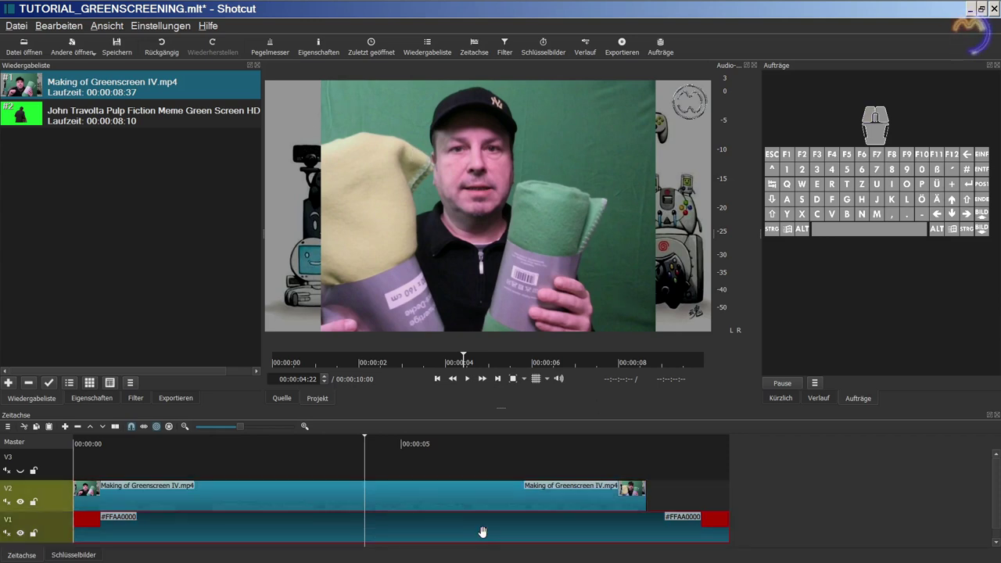
{"action": "left_click", "coordinate": [98, 398]}
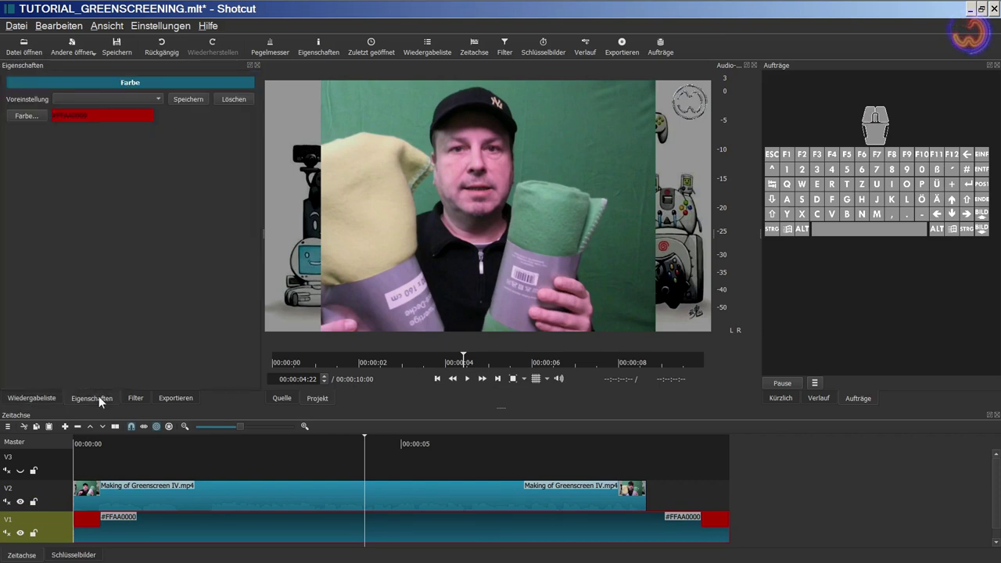
{"action": "double_click", "coordinate": [132, 82]}
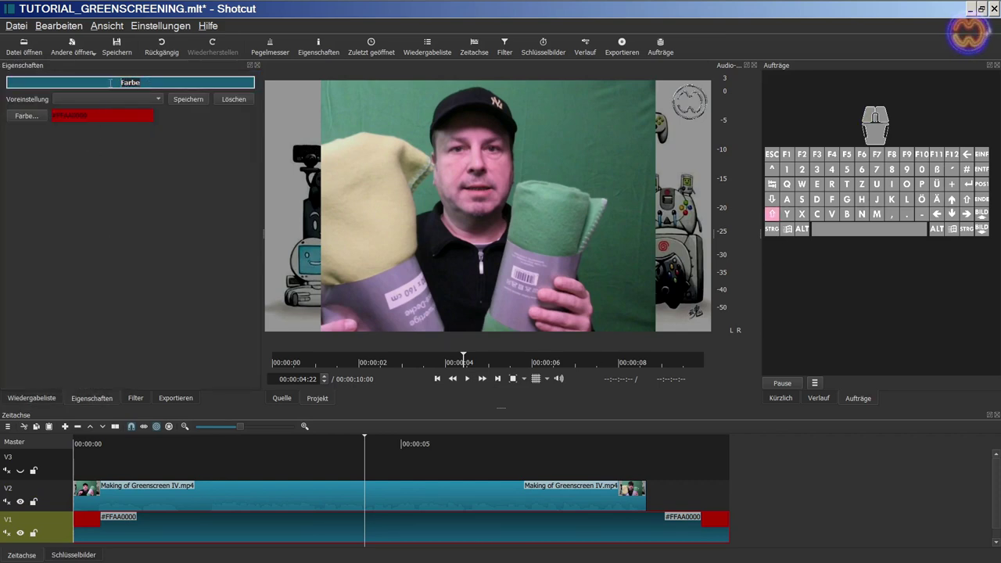
{"action": "type", "text": "Dunke"}
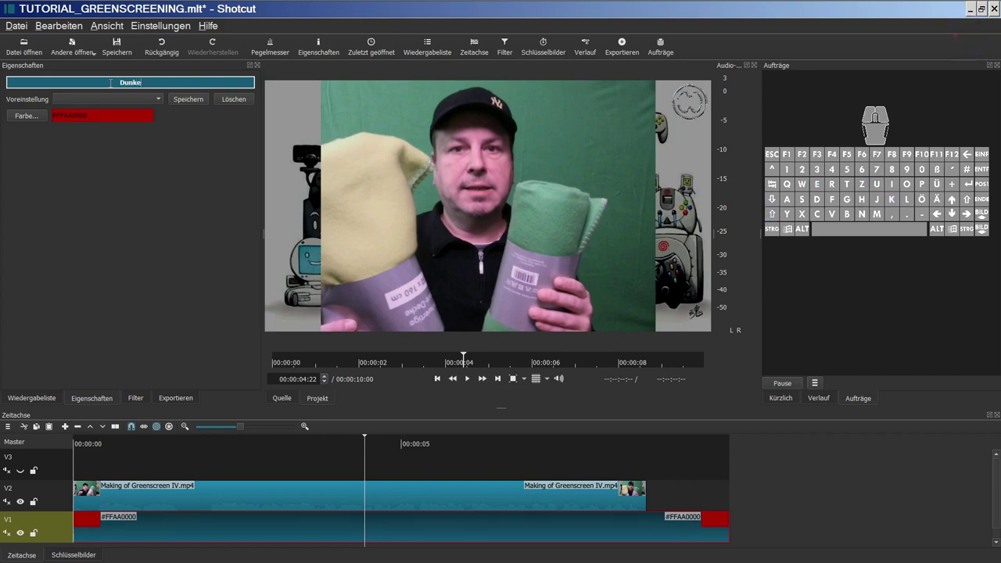
{"action": "type", "text": "lrot"}
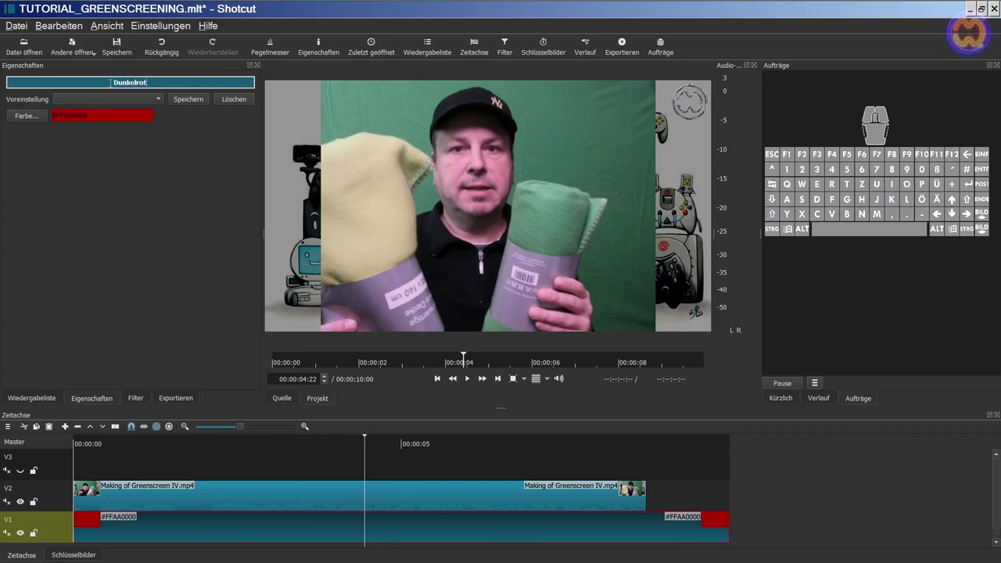
{"action": "key", "text": "Return"}
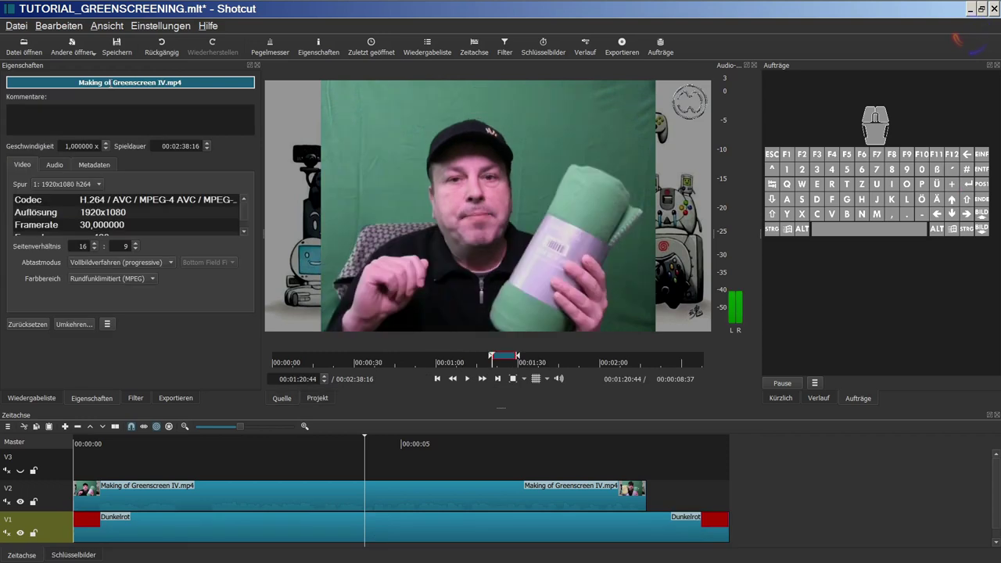
Return the preview to the timeline at 00:00:04:08 and apply the Chroma Key: Einfach video filter to the entire track V2.
{"action": "left_click", "coordinate": [342, 440]}
{"action": "left_click", "coordinate": [343, 439]}
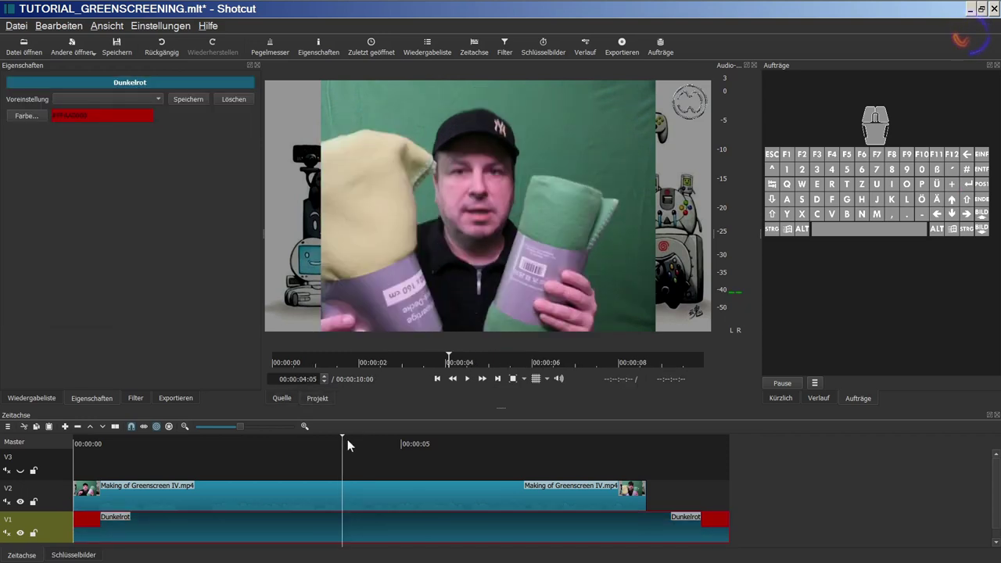
{"action": "left_click", "coordinate": [347, 439]}
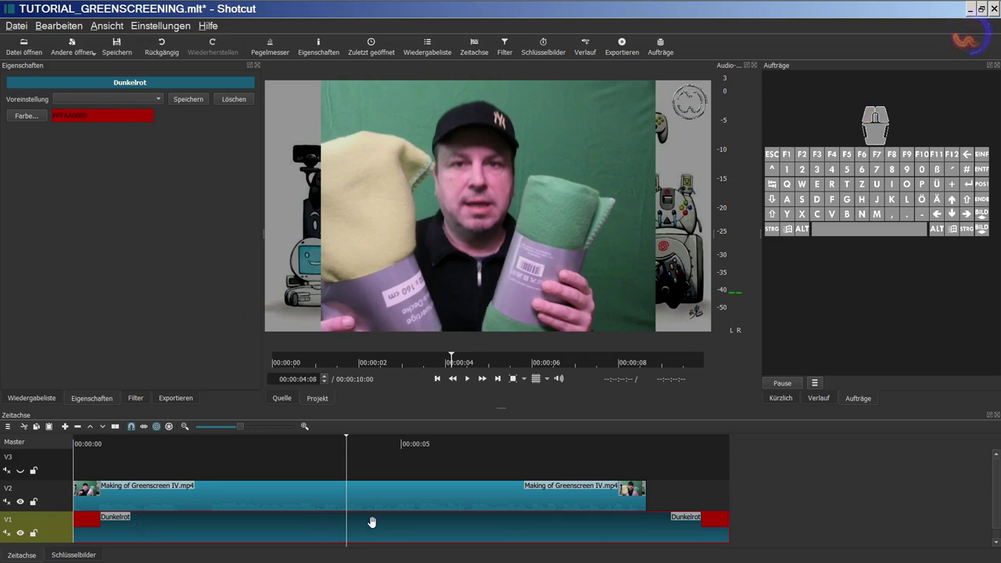
{"action": "left_click", "coordinate": [220, 487]}
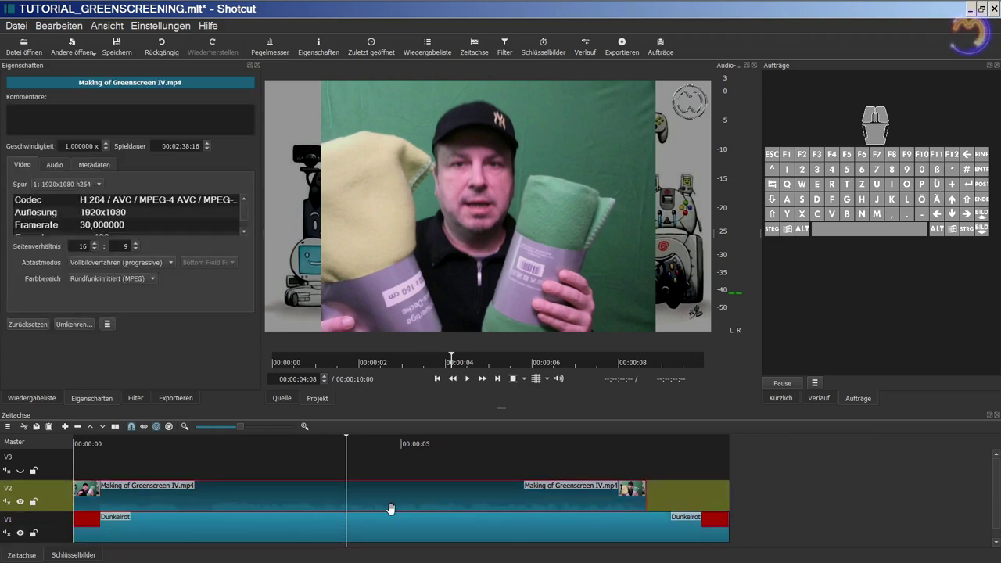
{"action": "left_click", "coordinate": [135, 398]}
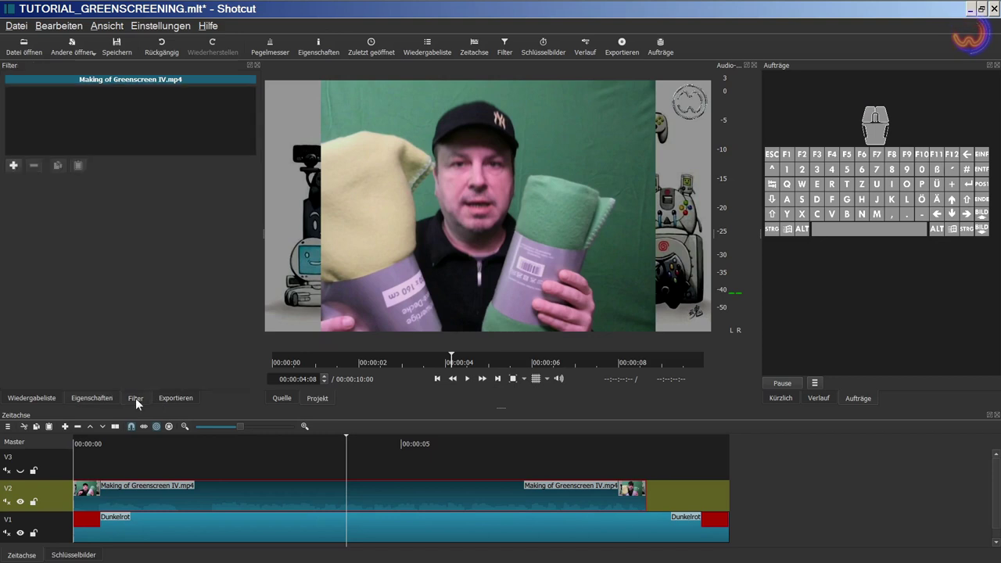
{"action": "left_click", "coordinate": [64, 502]}
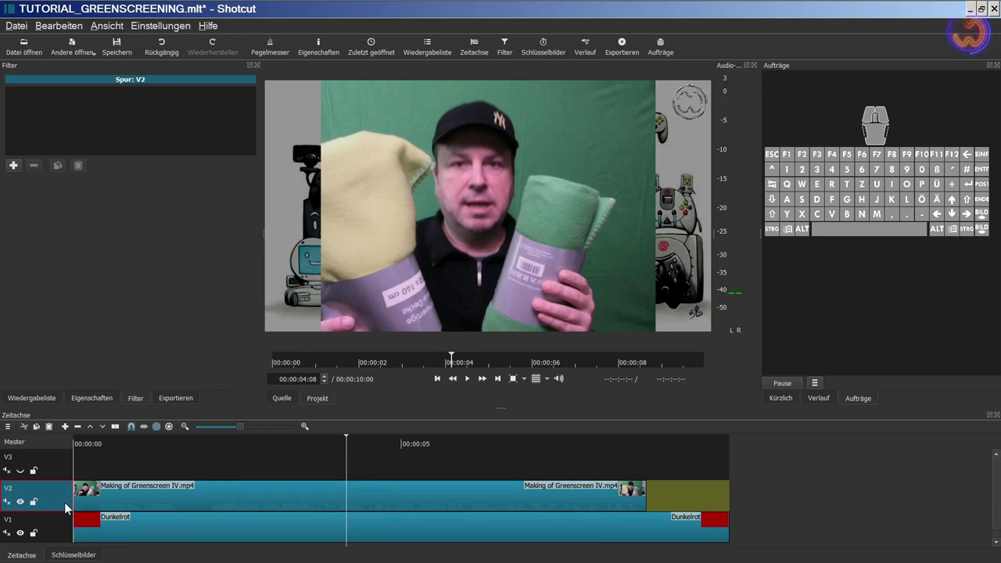
{"action": "left_click", "coordinate": [13, 164]}
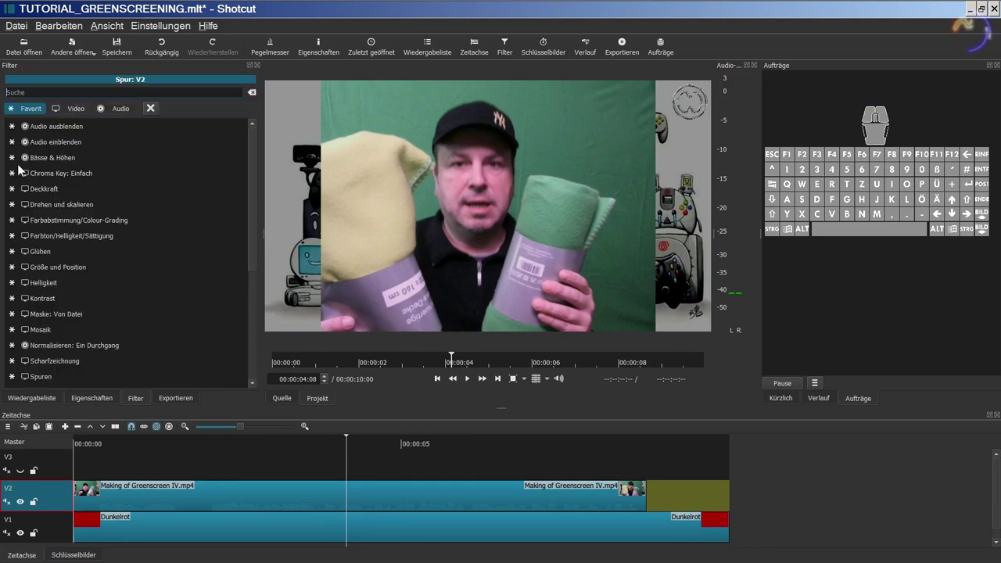
{"action": "left_click", "coordinate": [74, 109]}
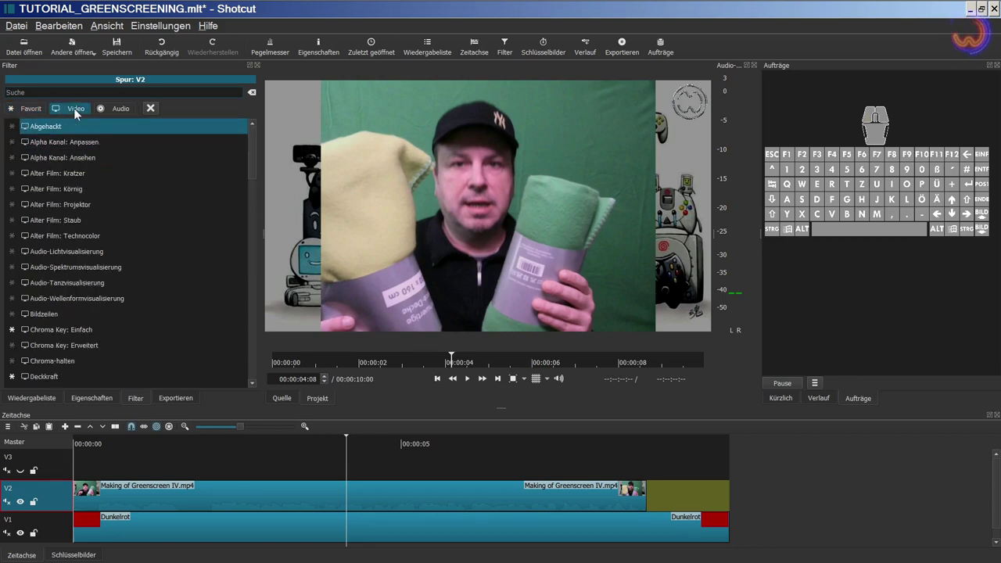
{"action": "left_click", "coordinate": [93, 329]}
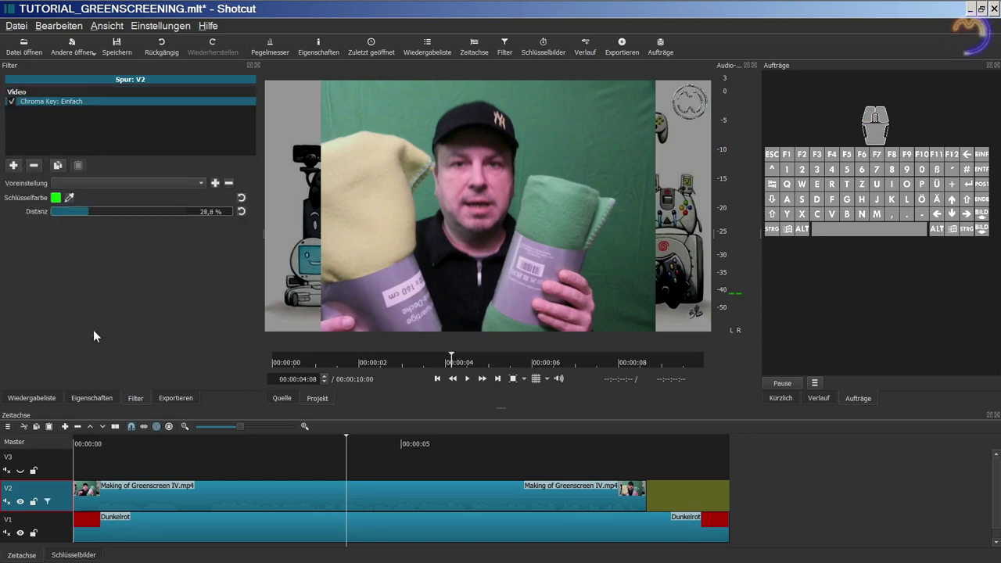
Move the playhead to 00:00:04:13 and sample the green backdrop beside the man's head as the chroma key colour.
{"action": "left_click", "coordinate": [352, 442]}
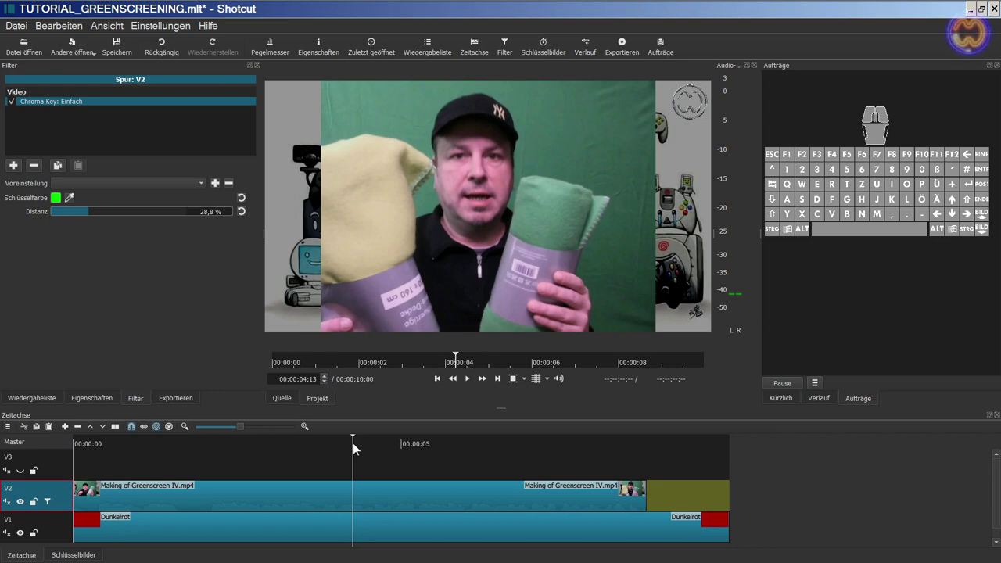
{"action": "left_click", "coordinate": [55, 199]}
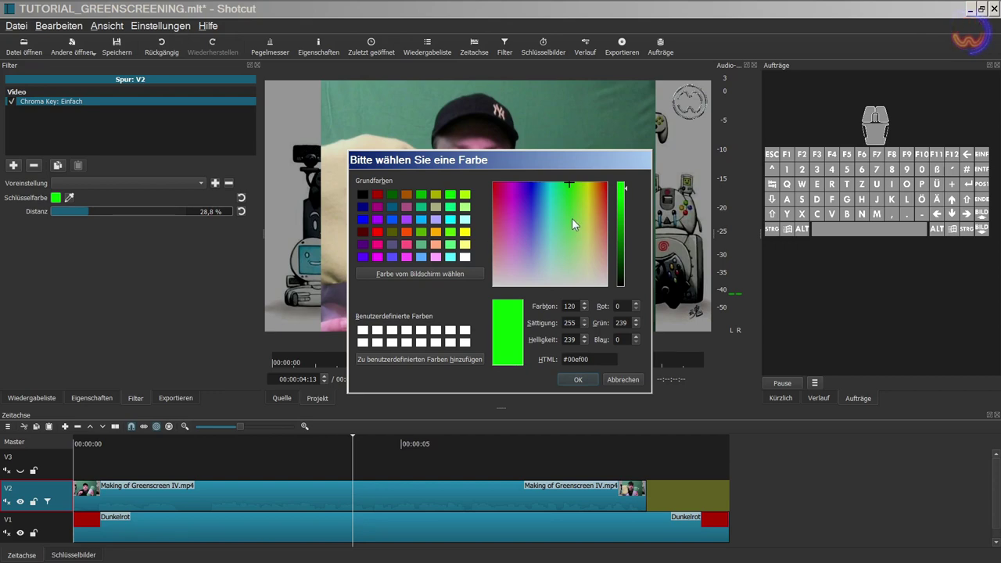
{"action": "left_click", "coordinate": [623, 379]}
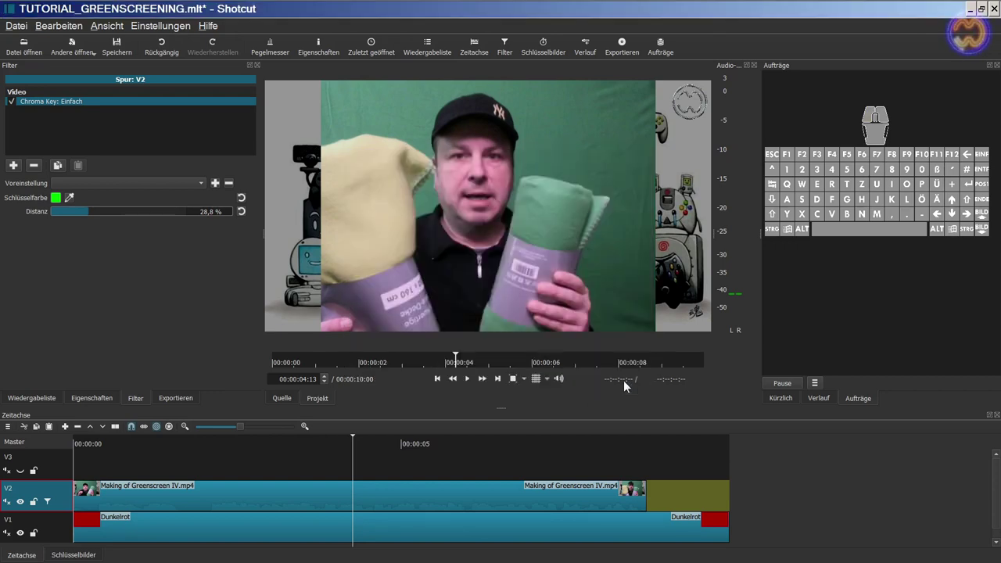
{"action": "left_click", "coordinate": [72, 199]}
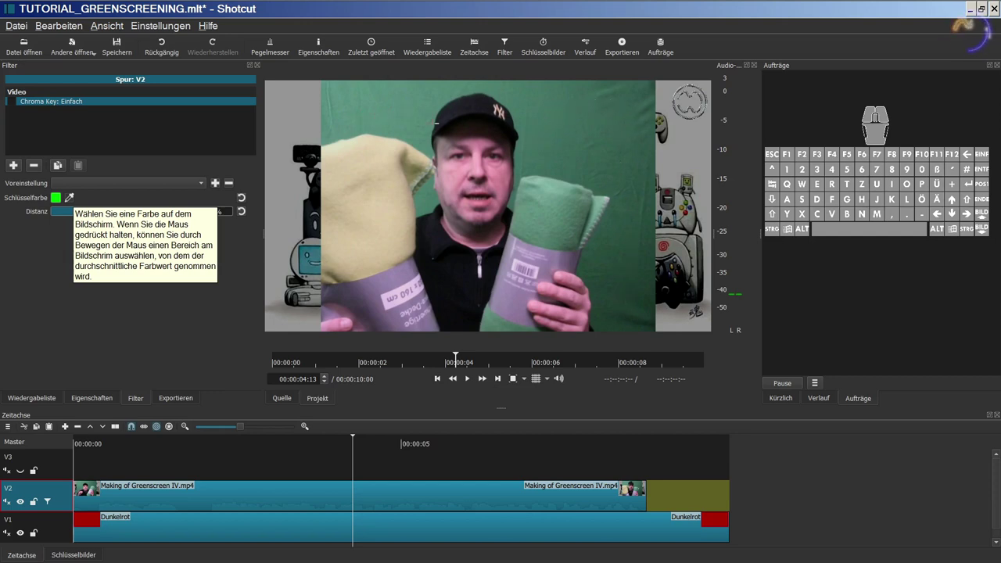
{"action": "left_click", "coordinate": [517, 162]}
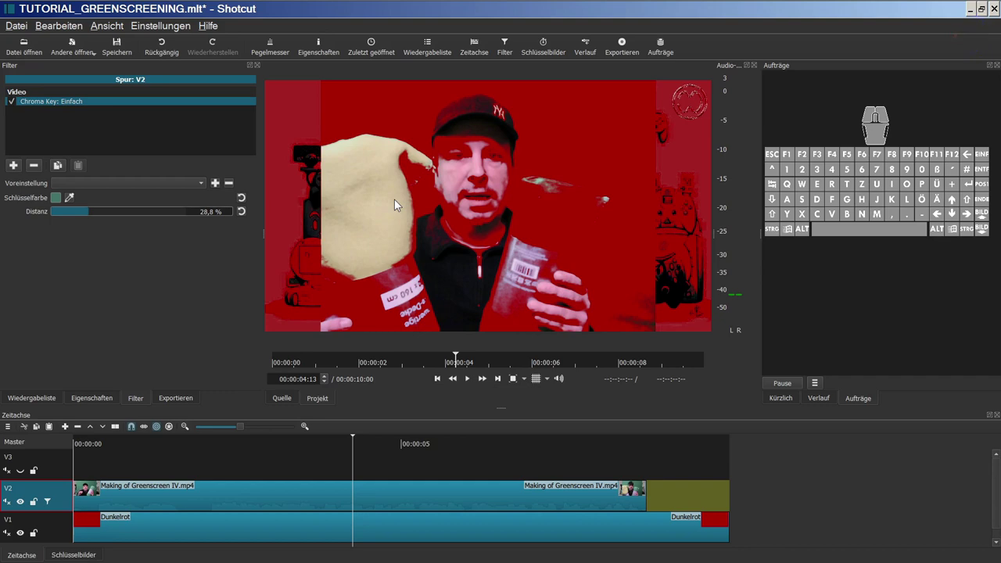
Reduce the Distanz of the Chroma Key: Einfach filter to 8,4 %.
{"action": "left_click", "coordinate": [84, 212]}
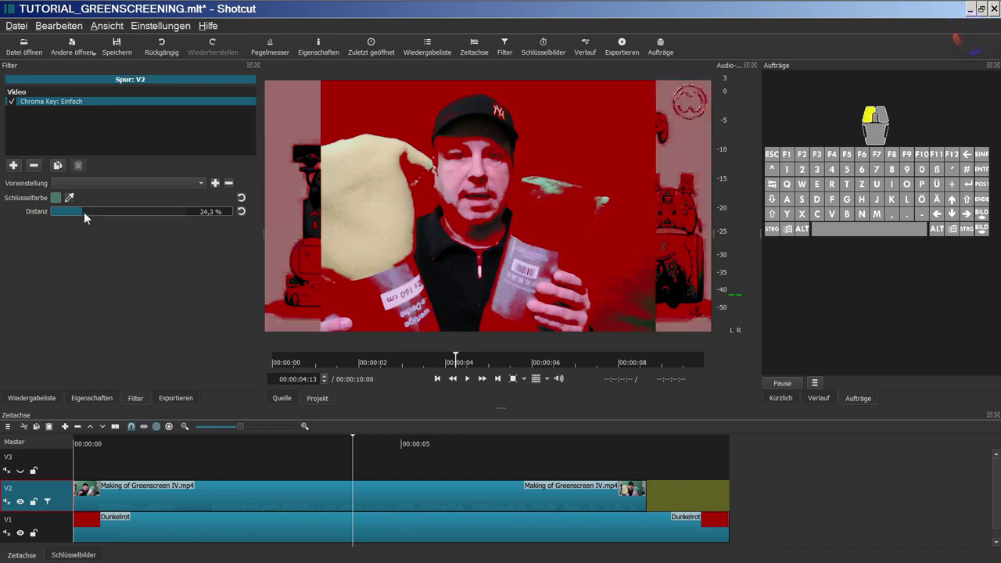
{"action": "left_click_drag", "start_coordinate": [83, 212], "coordinate": [62, 211]}
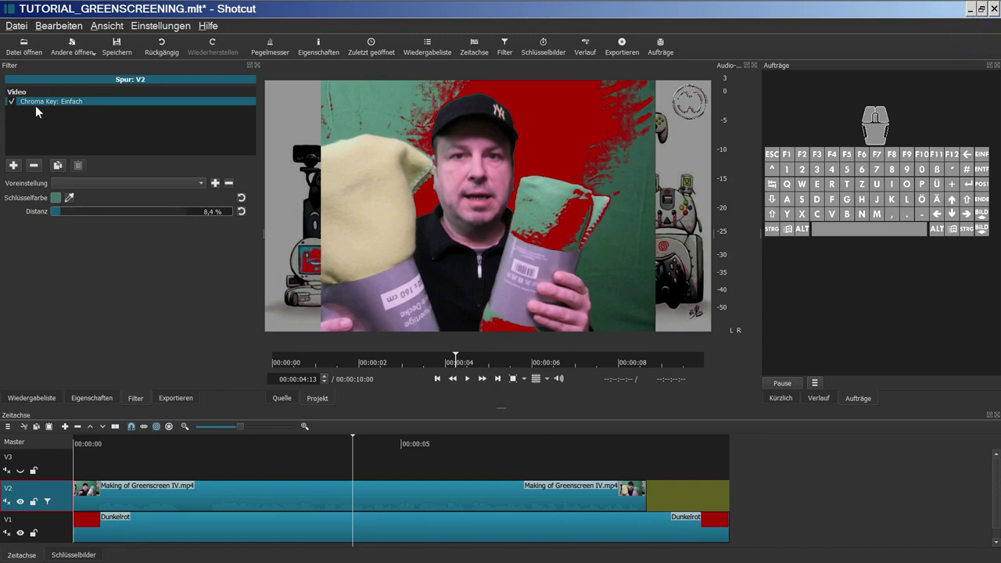
Replace the Chroma Key: Einfach filter on track V2 with the Chroma Key: Erweitert video filter.
{"action": "left_click", "coordinate": [34, 165]}
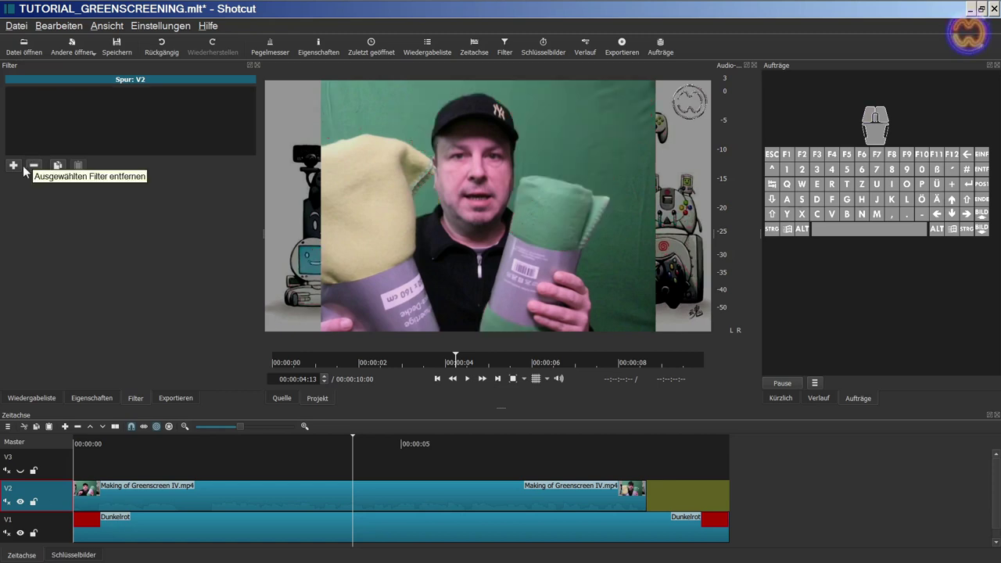
{"action": "left_click", "coordinate": [13, 165]}
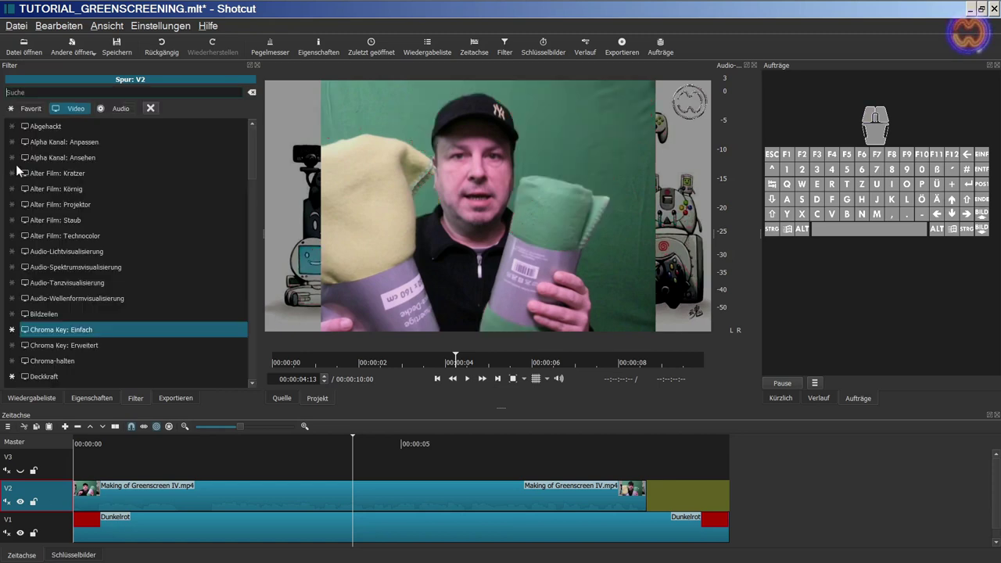
{"action": "left_click", "coordinate": [88, 347]}
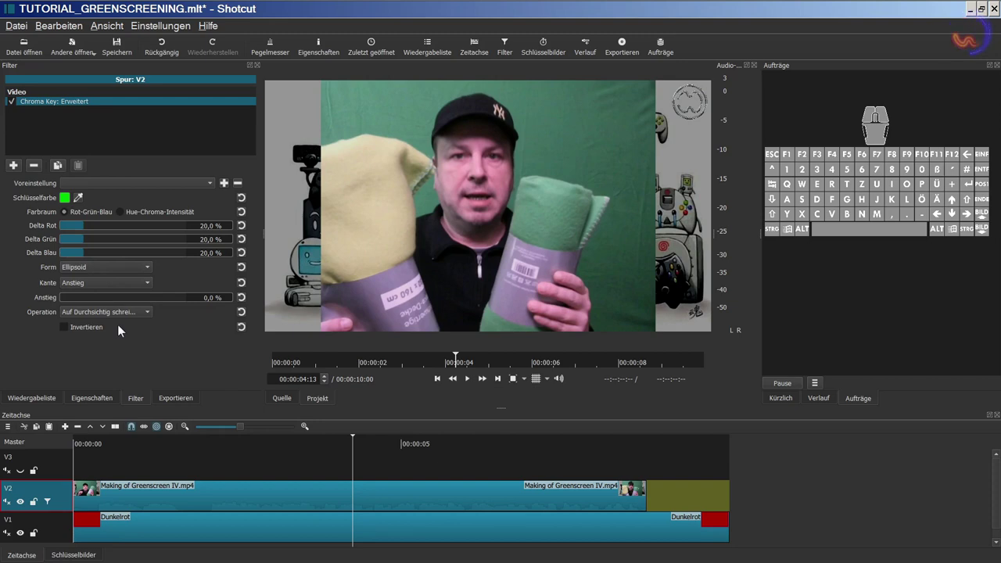
Sample the green backdrop beside the man's head as the key colour and set the Farbraum to Hue-Chroma-Intensität.
{"action": "left_click", "coordinate": [79, 197]}
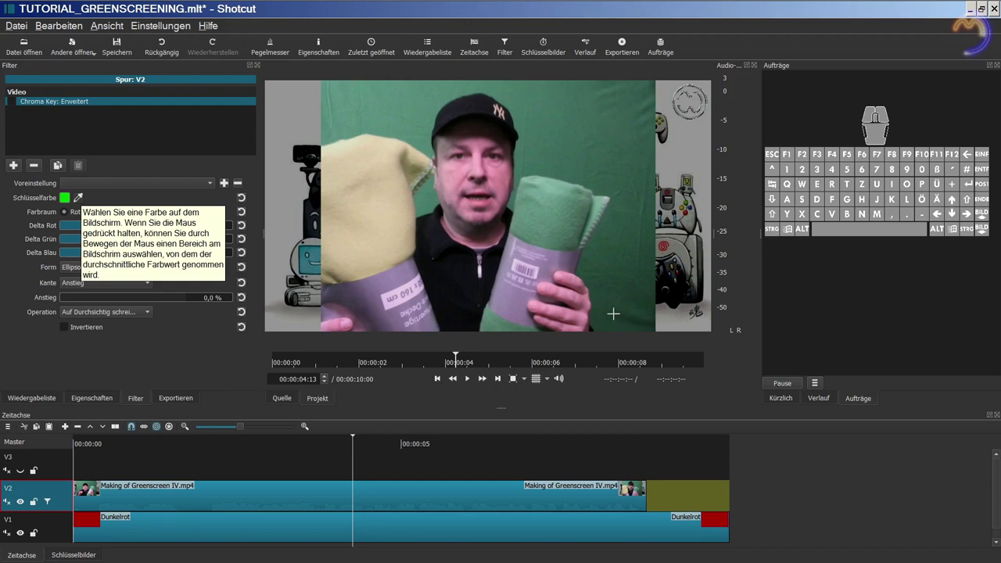
{"action": "left_click", "coordinate": [528, 164]}
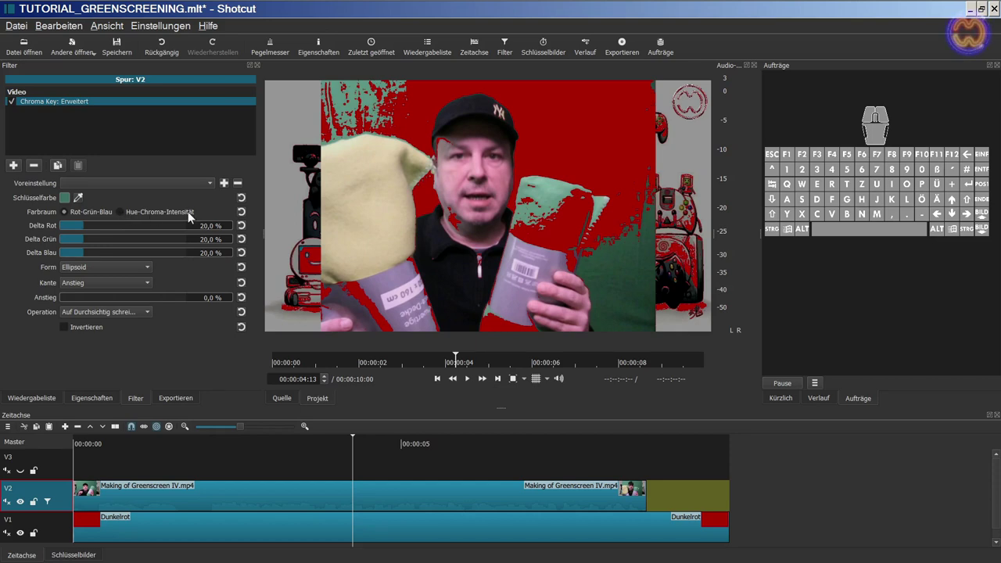
{"action": "left_click", "coordinate": [118, 212]}
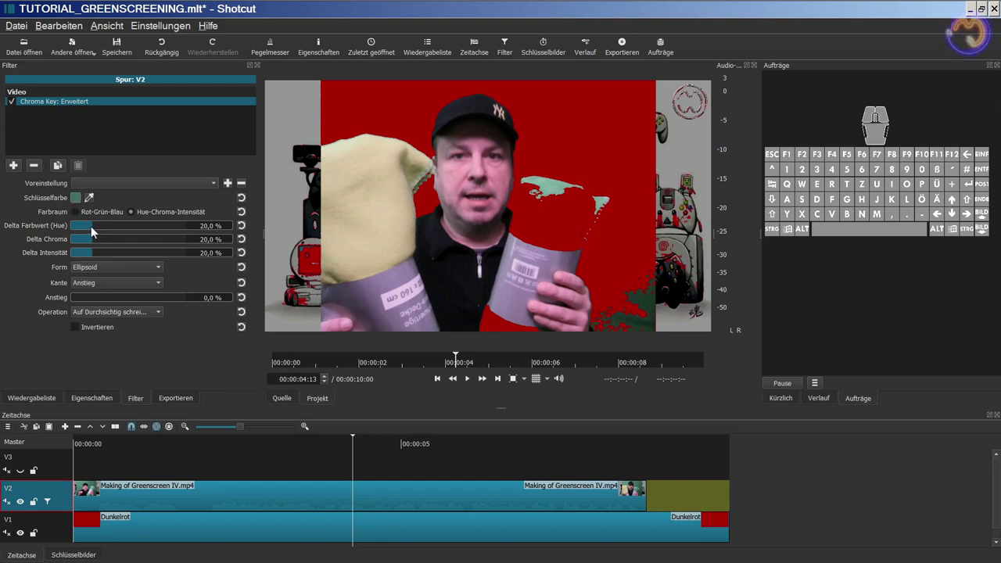
Try raising Delta Farbwert (Hue) to 36,9 % and reset it to its default.
{"action": "left_click_drag", "start_coordinate": [90, 226], "coordinate": [113, 222]}
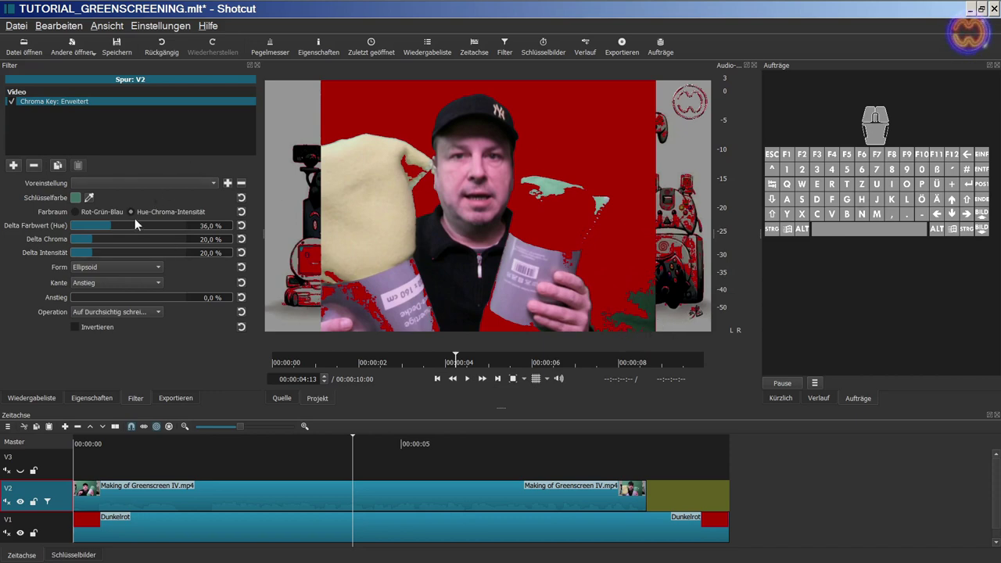
{"action": "left_click_drag", "start_coordinate": [111, 223], "coordinate": [114, 223]}
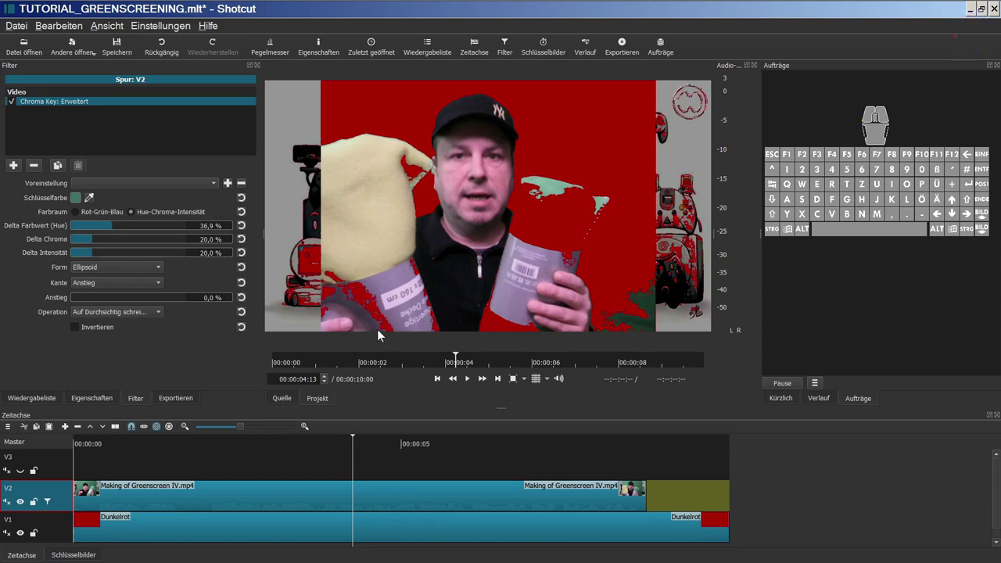
{"action": "left_click", "coordinate": [242, 226]}
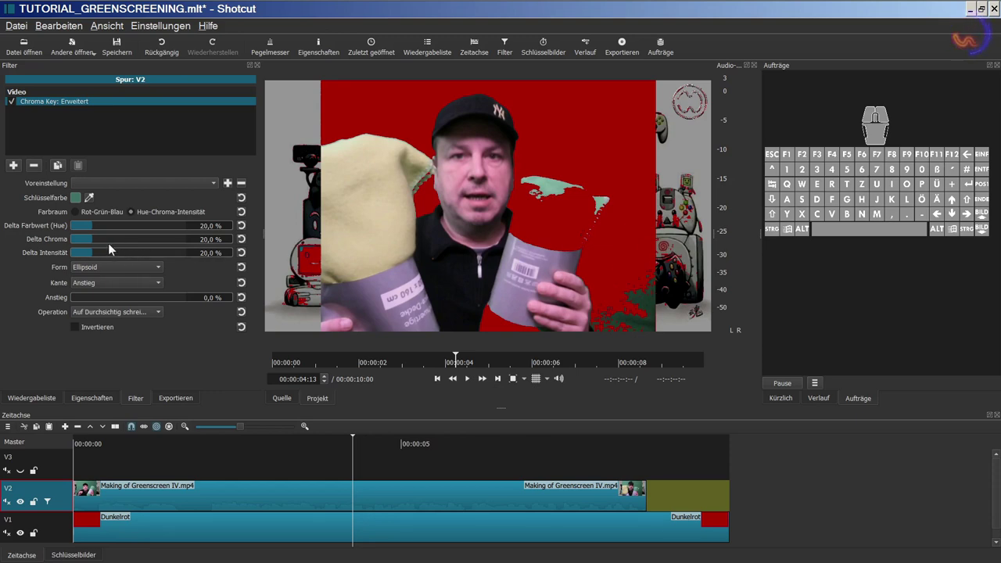
Raise Delta Chroma to 100 % and Delta Intensität to 31,1 % in the Chroma Key: Erweitert filter.
{"action": "left_click_drag", "start_coordinate": [93, 240], "coordinate": [197, 240]}
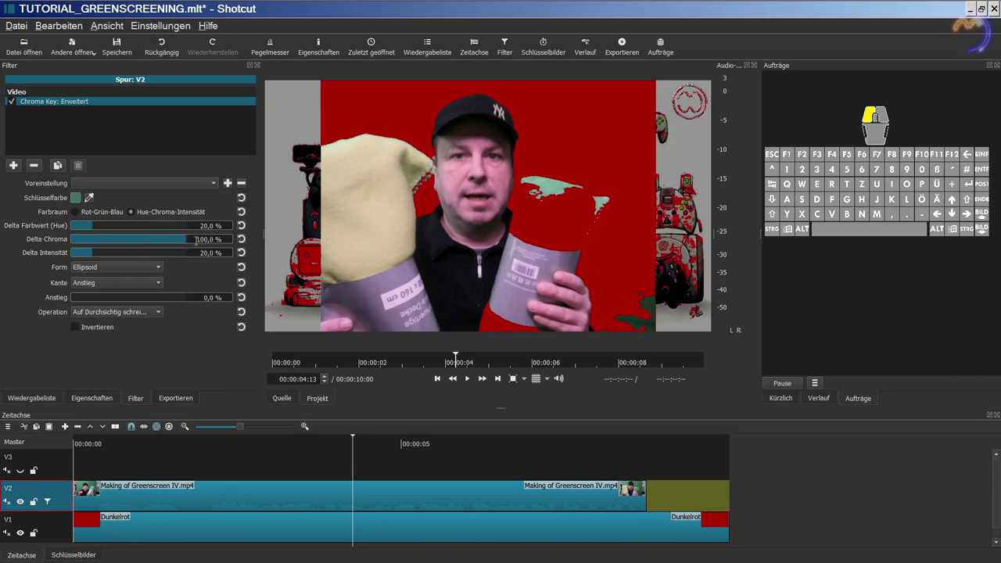
{"action": "left_click_drag", "start_coordinate": [196, 241], "coordinate": [196, 240]}
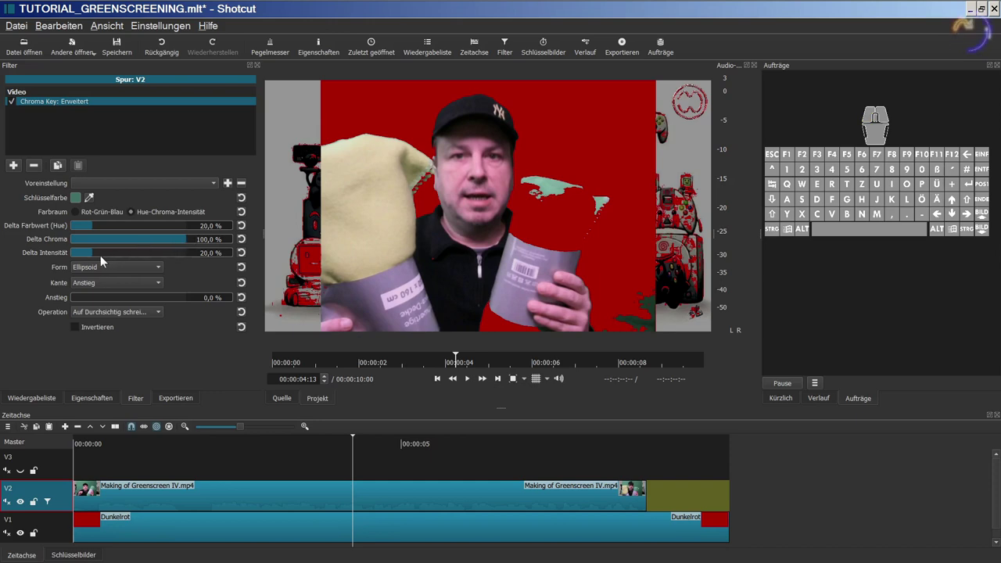
{"action": "left_click_drag", "start_coordinate": [92, 254], "coordinate": [98, 253]}
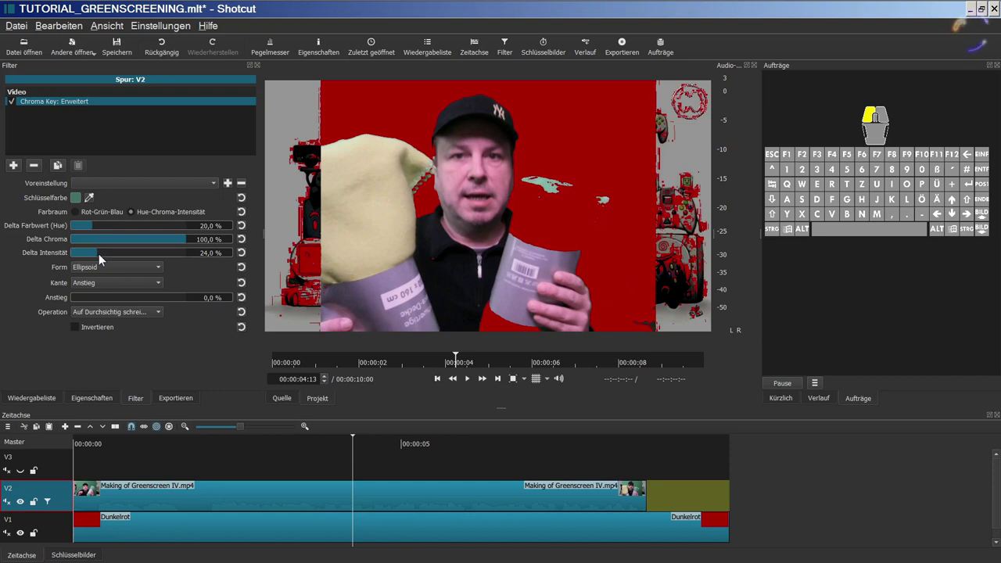
{"action": "left_click_drag", "start_coordinate": [98, 253], "coordinate": [107, 254]}
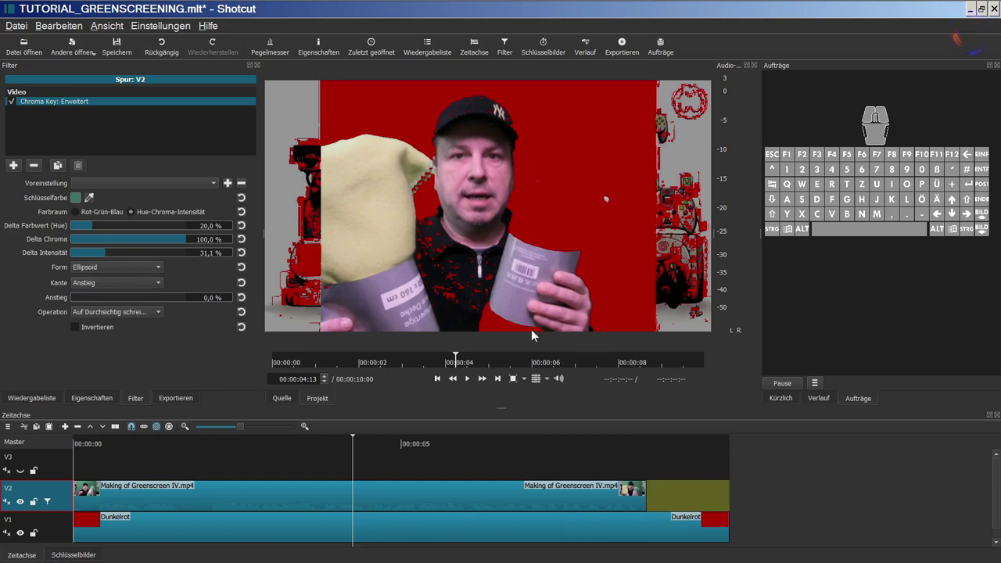
Invert the chroma key to check which areas of the picture are keyed, and turn the inversion off again.
{"action": "left_click", "coordinate": [75, 327]}
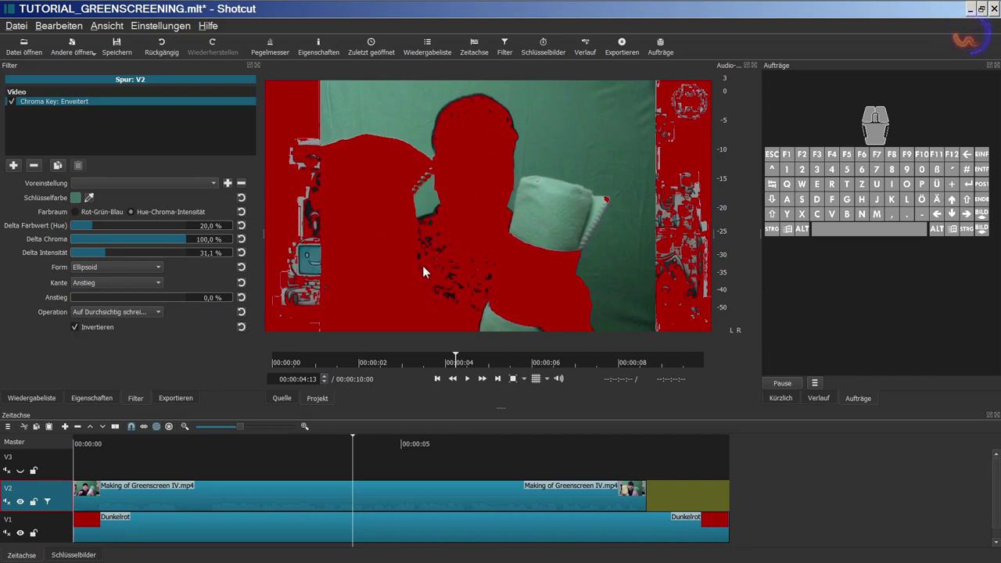
{"action": "left_click", "coordinate": [73, 326]}
Lower Delta Intensität to 22,7 % while keeping Delta Chroma at 100 %.
{"action": "mouse_move", "coordinate": [181, 239]}
{"action": "left_mouse_down"}
{"action": "mouse_move", "coordinate": [169, 239]}
{"action": "mouse_move", "coordinate": [193, 240]}
{"action": "left_mouse_up"}
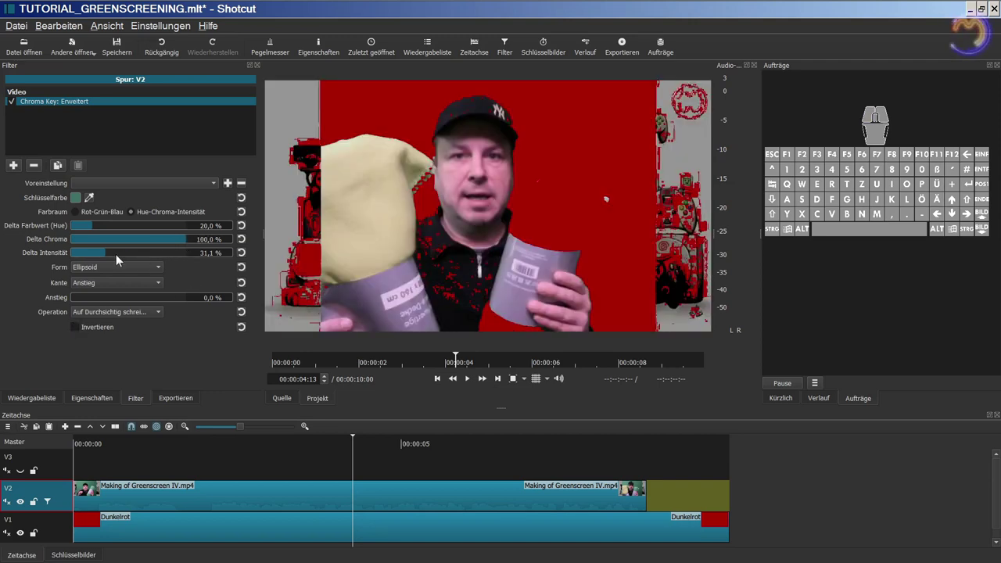
{"action": "left_click_drag", "start_coordinate": [104, 253], "coordinate": [97, 253]}
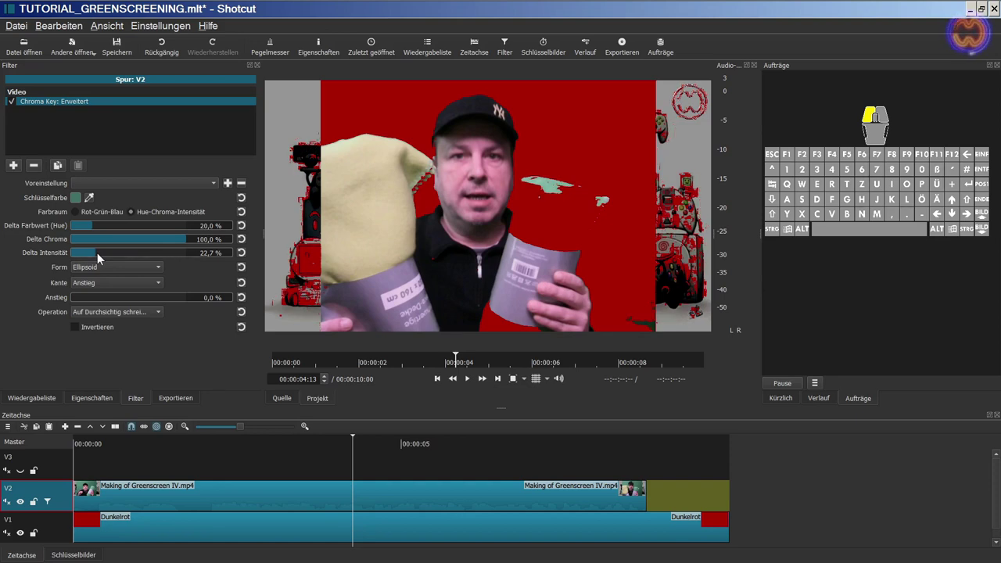
{"action": "left_click_drag", "start_coordinate": [97, 253], "coordinate": [97, 253]}
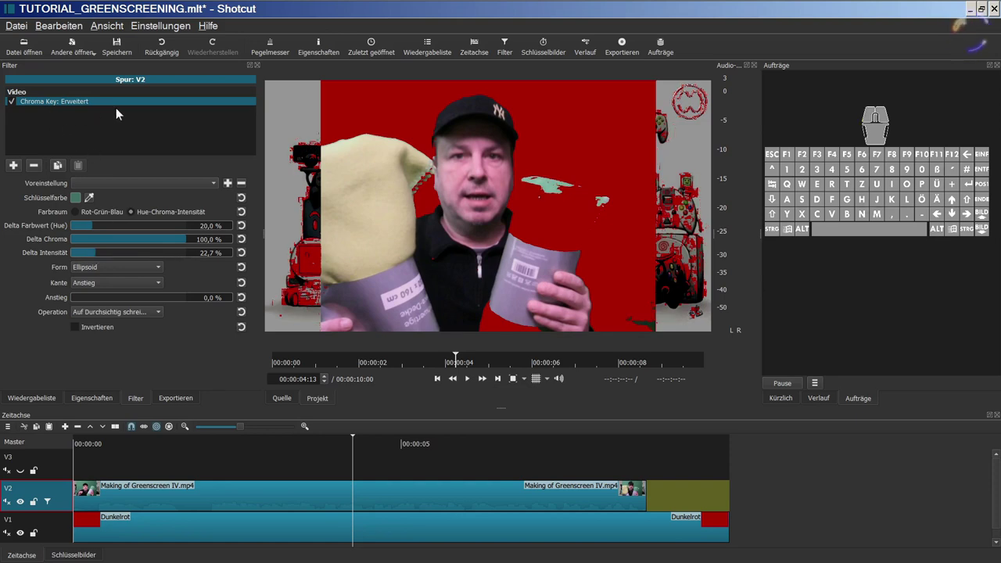
Examine the keyed edges around the man's face, jacket and blanket wrappers in an enlarged preview, and restore the fitted preview.
{"action": "left_click", "coordinate": [512, 379]}
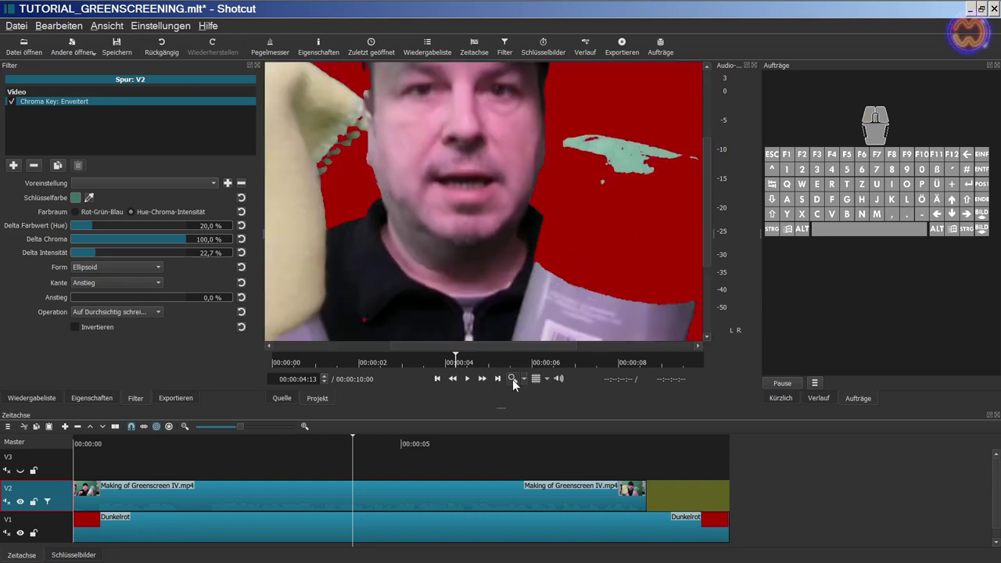
{"action": "left_click_drag", "start_coordinate": [707, 210], "coordinate": [700, 309]}
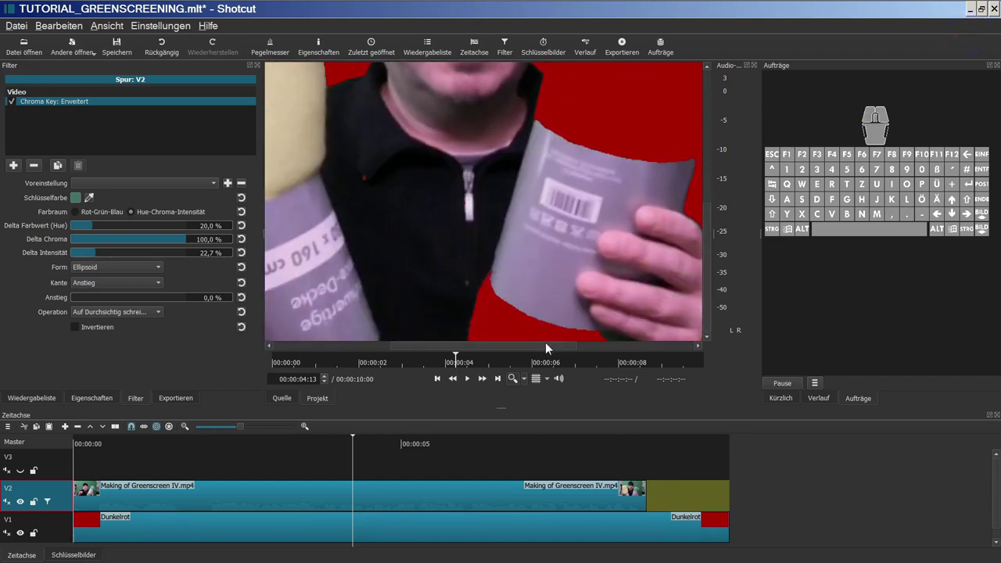
{"action": "mouse_move", "coordinate": [545, 342]}
{"action": "left_mouse_down"}
{"action": "mouse_move", "coordinate": [653, 343]}
{"action": "mouse_move", "coordinate": [530, 343]}
{"action": "left_mouse_up"}
{"action": "left_click", "coordinate": [512, 378]}
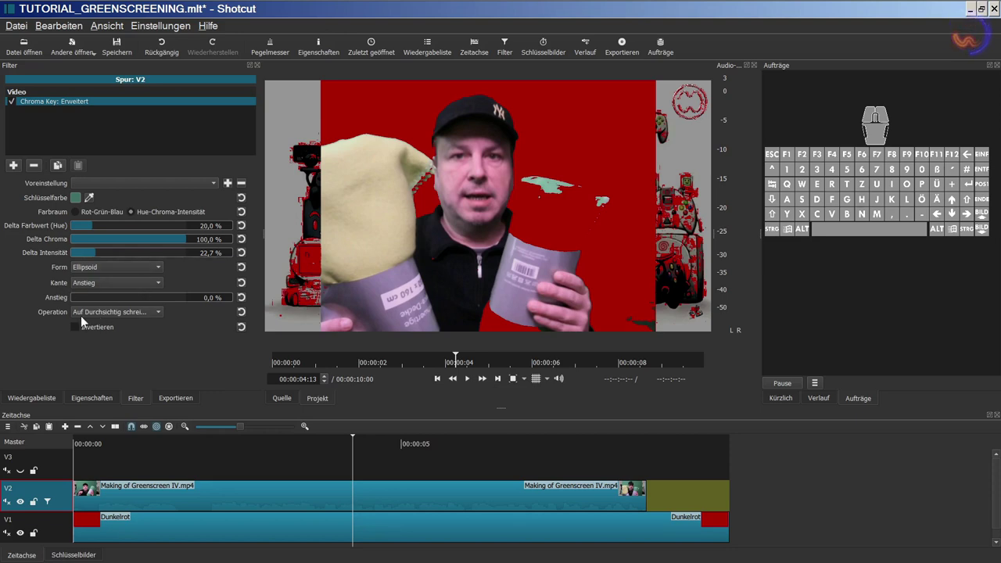
Try the key operations Maximum, Minimum, Addieren and Subtrahieren, and return the Operation to Auf Durchsichtig schreiben.
{"action": "left_click", "coordinate": [151, 312]}
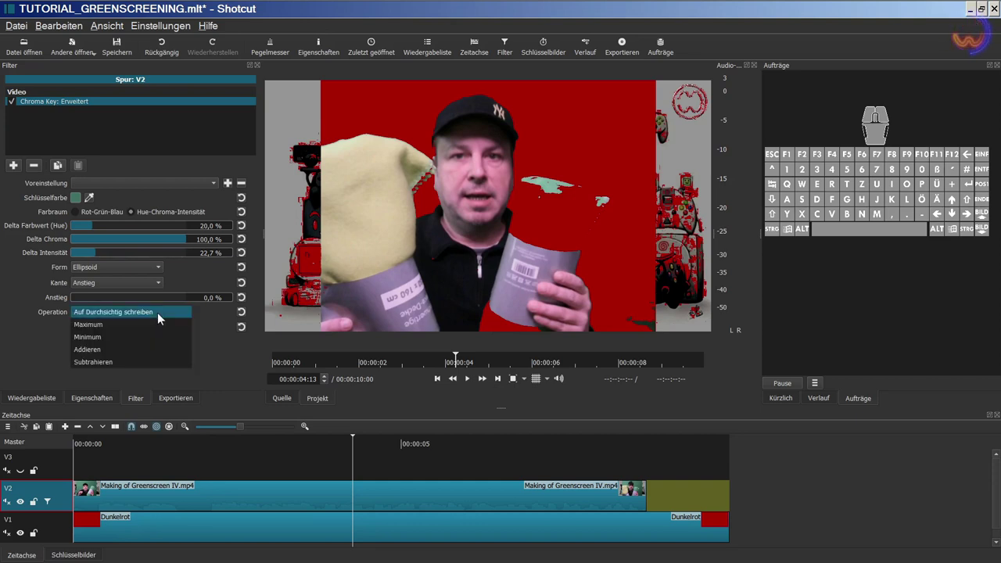
{"action": "left_click", "coordinate": [119, 325]}
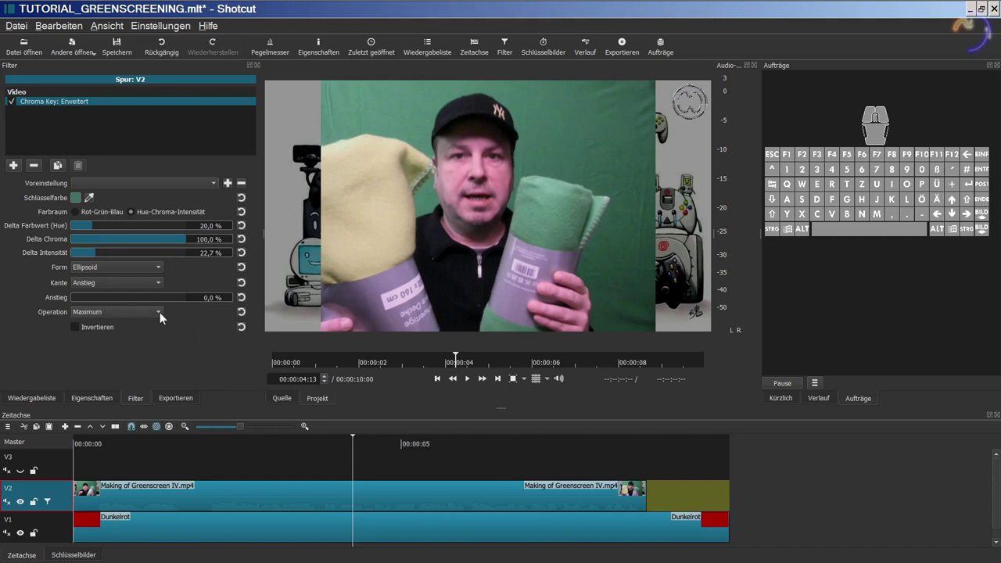
{"action": "left_click", "coordinate": [159, 312]}
{"action": "left_click", "coordinate": [154, 326]}
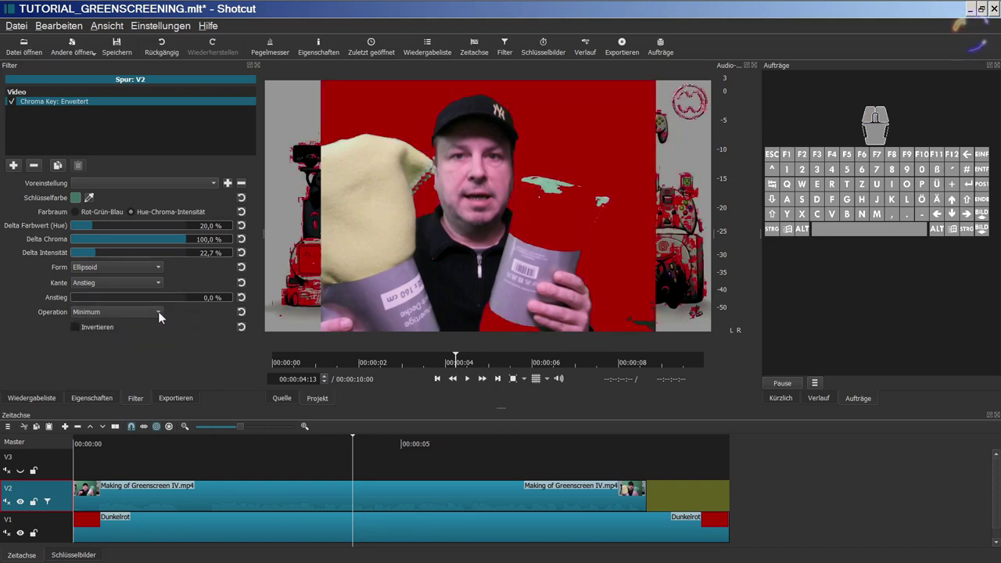
{"action": "left_click", "coordinate": [158, 311]}
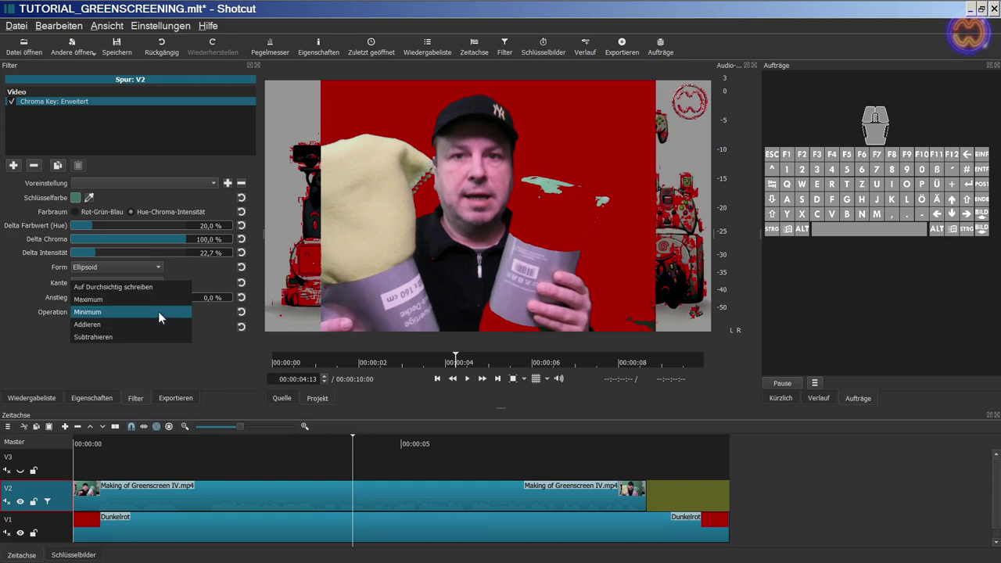
{"action": "left_click", "coordinate": [155, 326]}
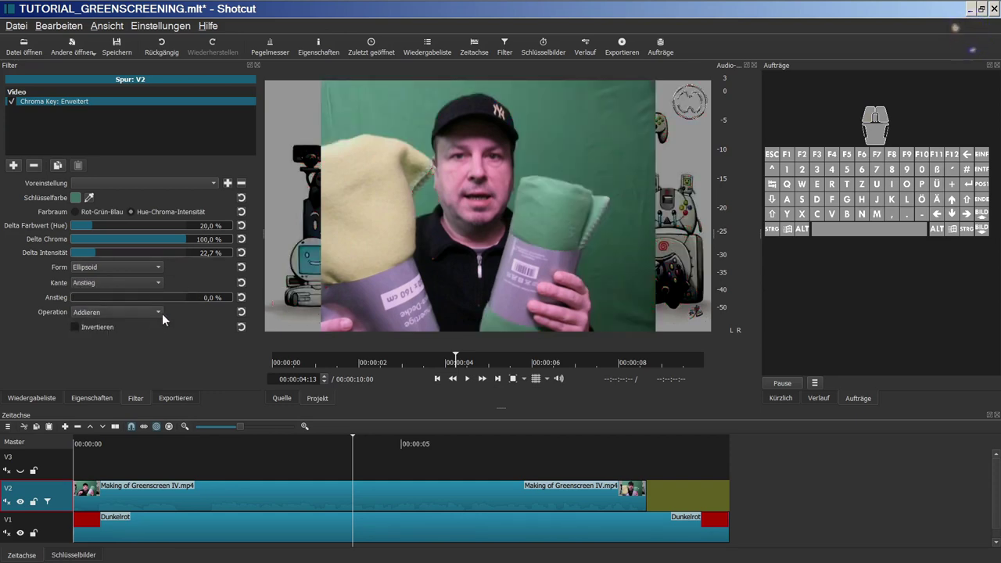
{"action": "left_click", "coordinate": [158, 313]}
{"action": "left_click", "coordinate": [156, 320]}
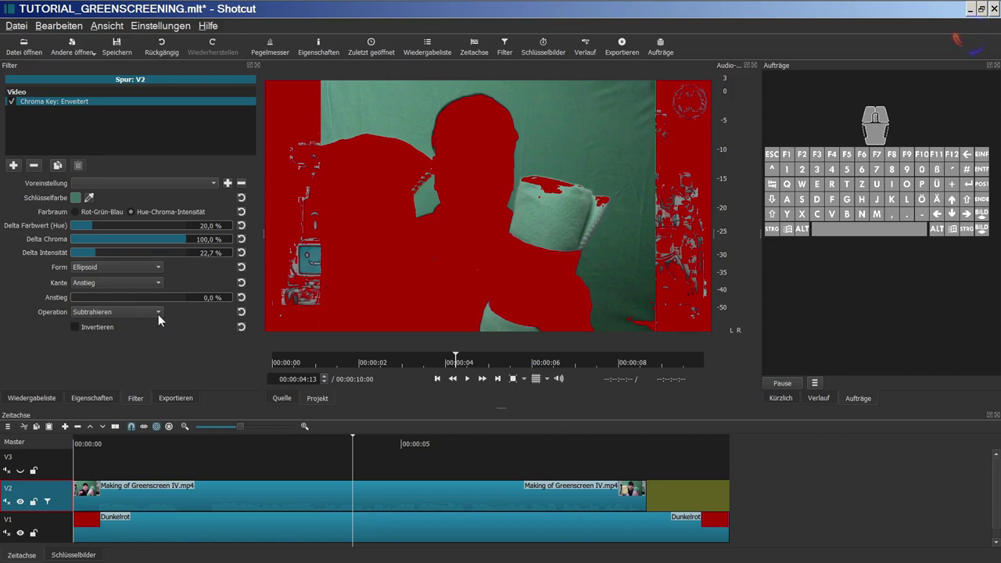
{"action": "left_click", "coordinate": [158, 312]}
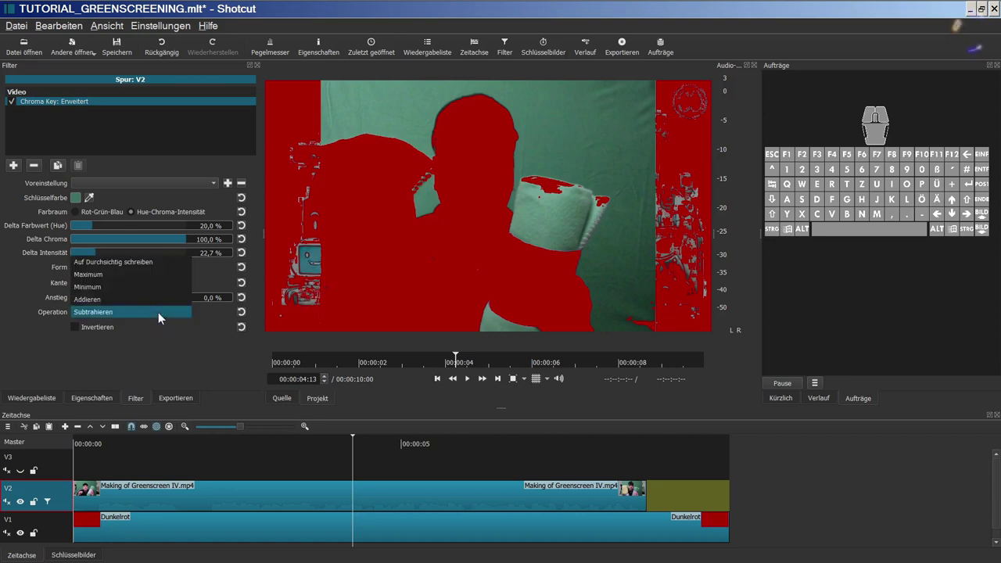
{"action": "left_click", "coordinate": [153, 263]}
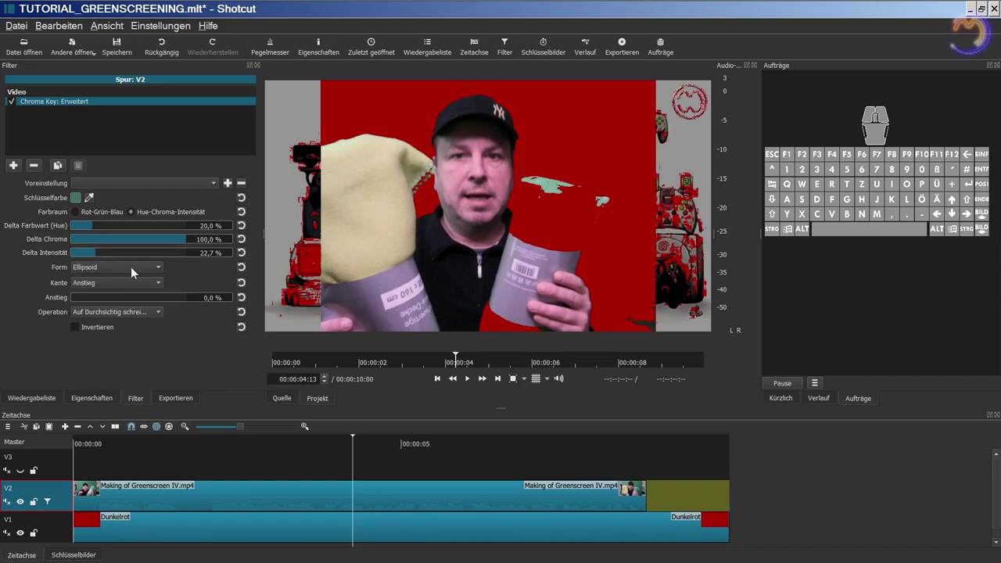
Try the key shapes Box and Diamant for the V2 chroma key, and return Form to Ellipsoid.
{"action": "left_click", "coordinate": [158, 266]}
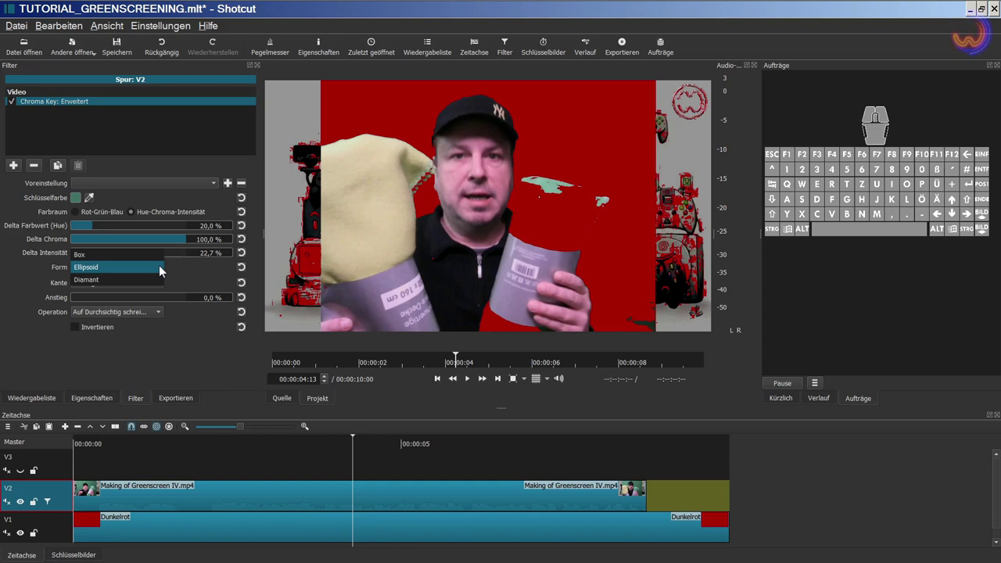
{"action": "left_click", "coordinate": [156, 258]}
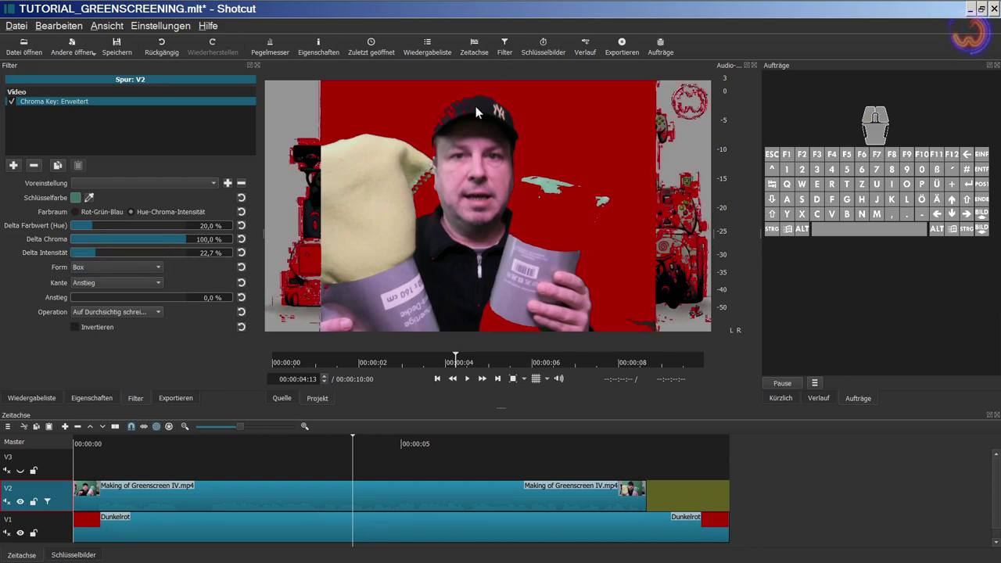
{"action": "left_click", "coordinate": [160, 267]}
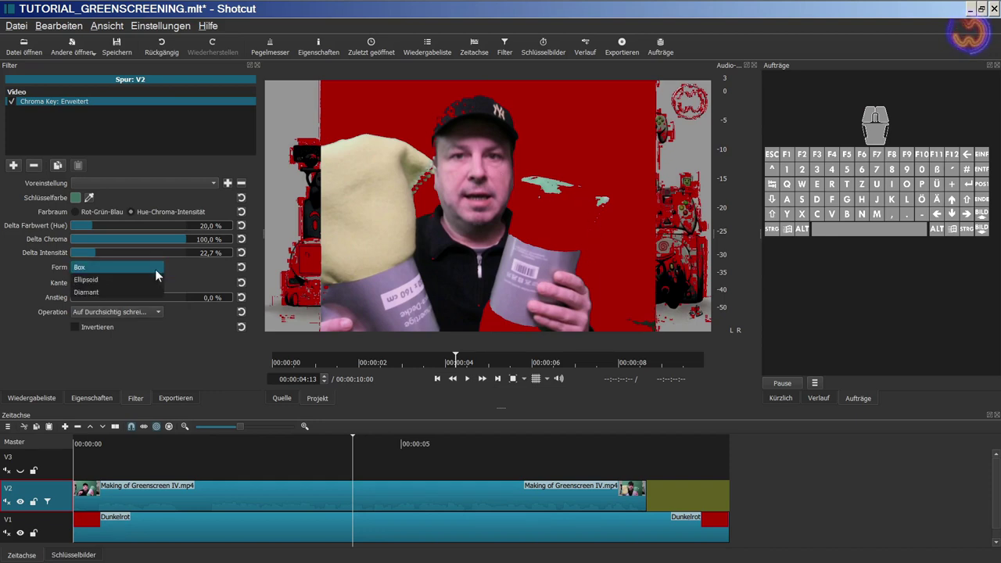
{"action": "left_click", "coordinate": [134, 293]}
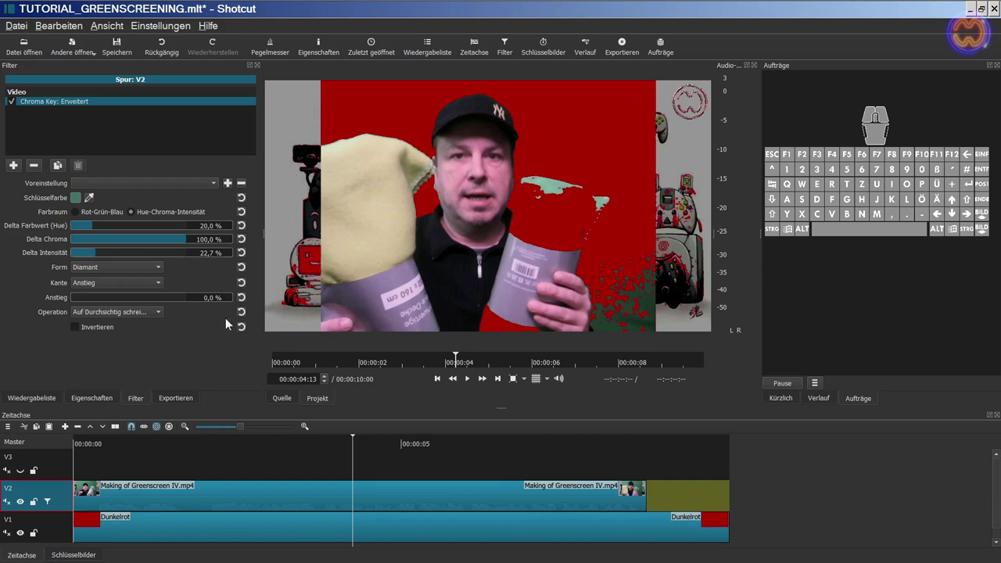
{"action": "left_click", "coordinate": [160, 268]}
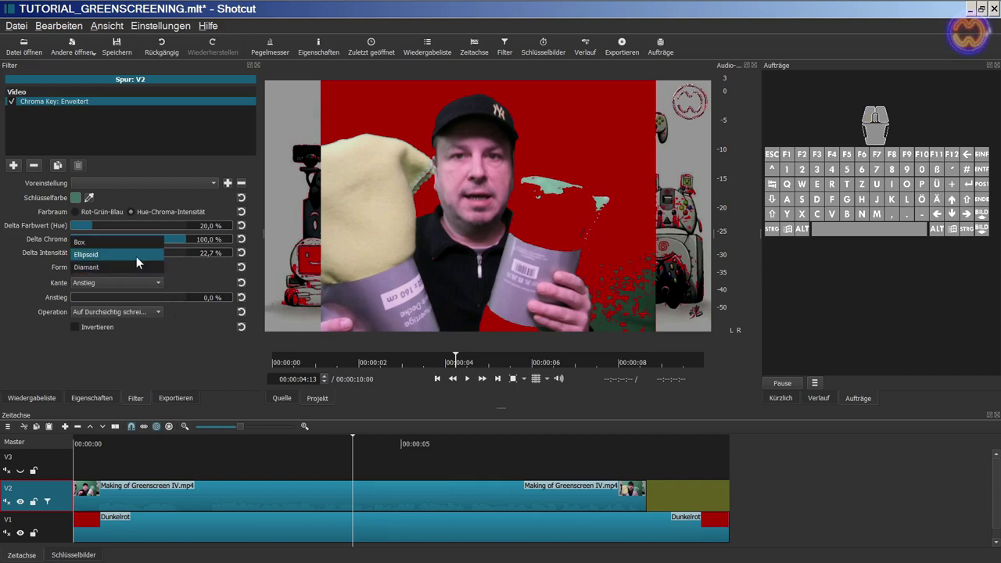
{"action": "left_click", "coordinate": [136, 255]}
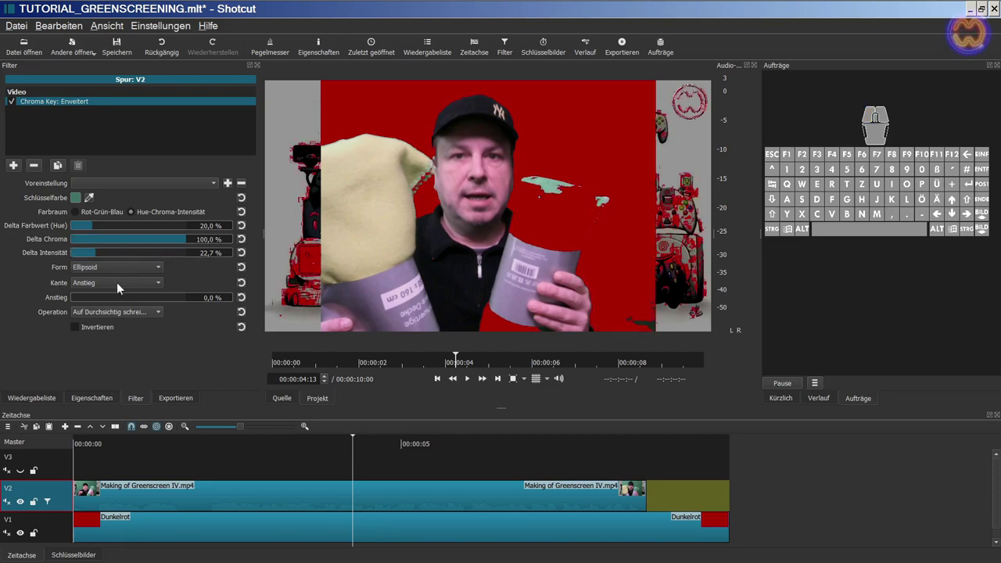
Raise Anstieg to 28,9 % and lower Delta Chroma to 11,6 %, checking the cap and face edges in an enlarged preview.
{"action": "left_click", "coordinate": [512, 377]}
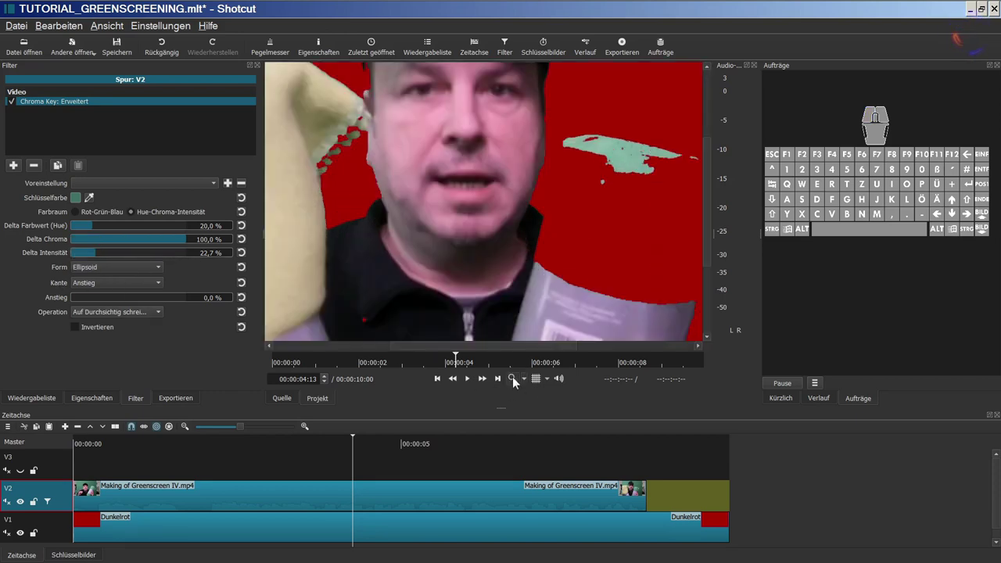
{"action": "left_click_drag", "start_coordinate": [706, 215], "coordinate": [707, 116]}
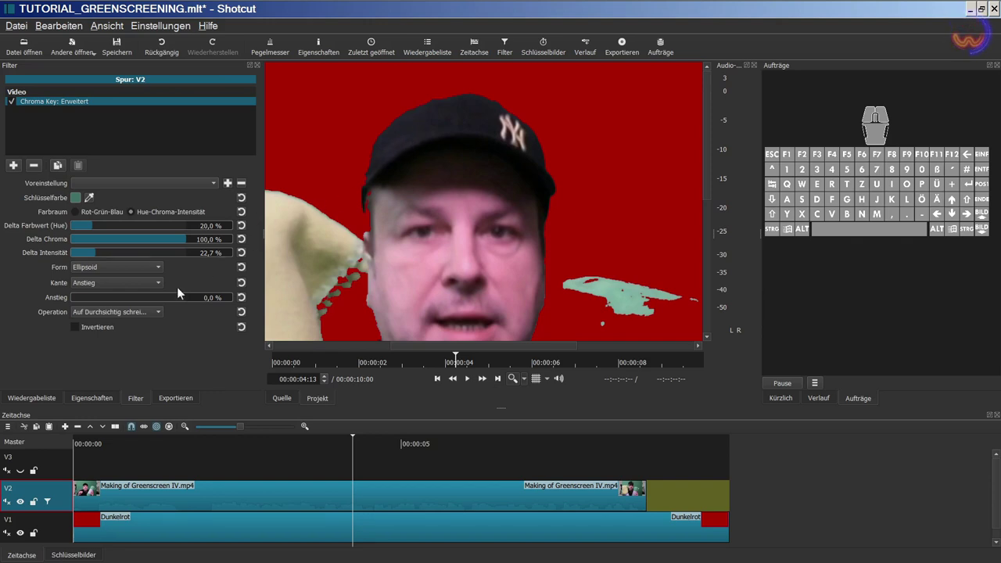
{"action": "left_click_drag", "start_coordinate": [72, 296], "coordinate": [104, 295]}
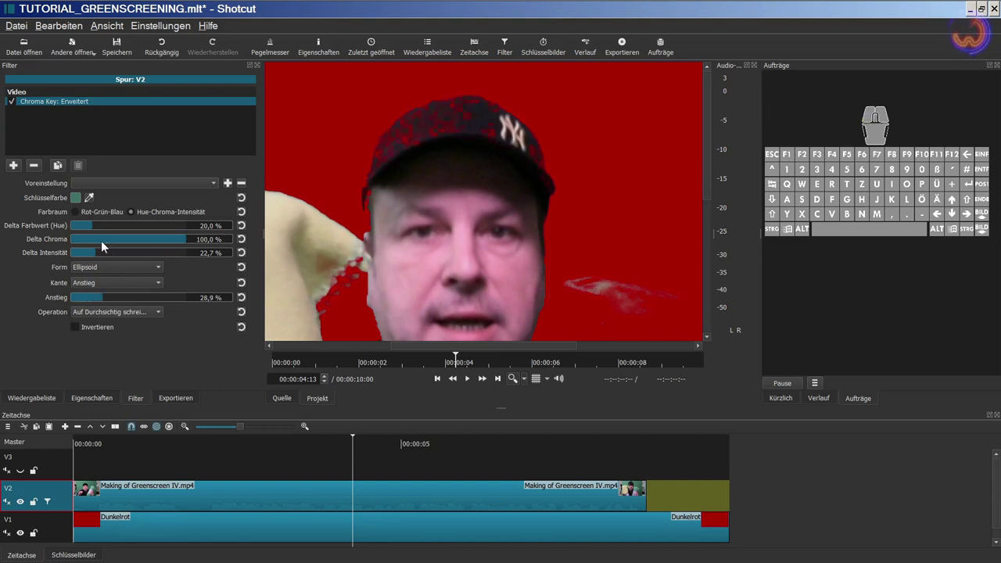
{"action": "left_click_drag", "start_coordinate": [183, 240], "coordinate": [84, 240]}
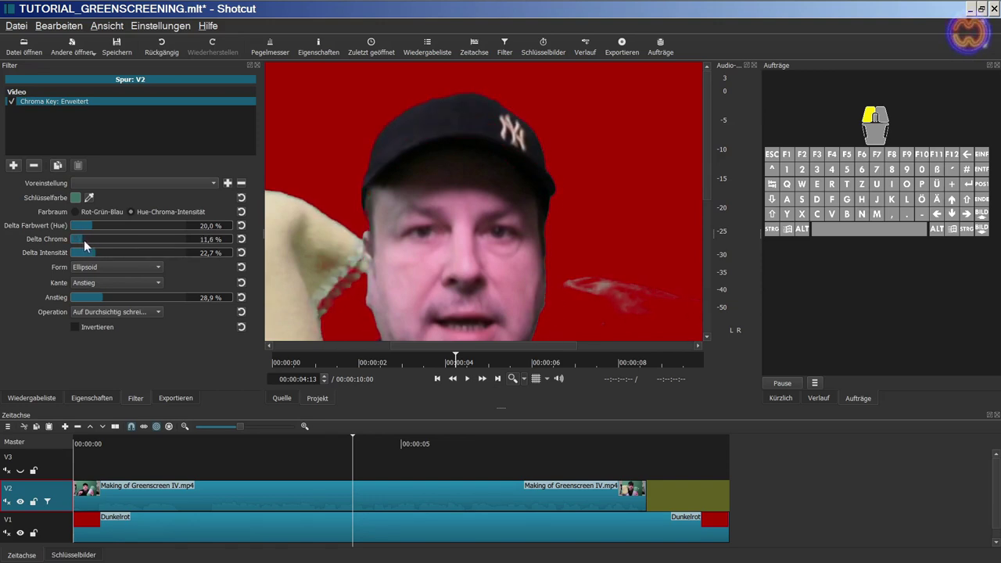
{"action": "left_click", "coordinate": [513, 378]}
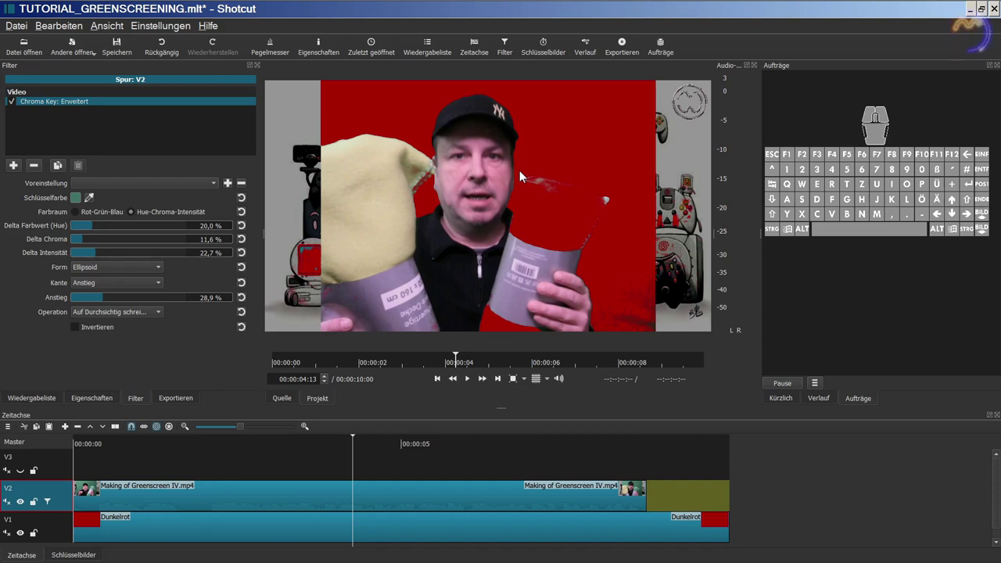
Hide track V2 and place the John Travolta Pulp Fiction Meme Green Screen HD clip at the start of track V3.
{"action": "left_click", "coordinate": [20, 502]}
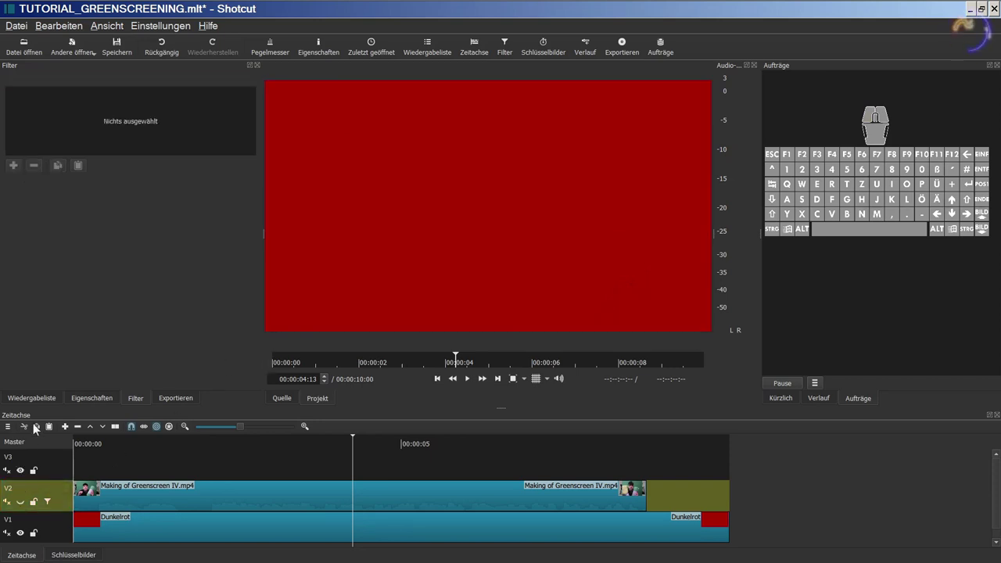
{"action": "left_click", "coordinate": [44, 397]}
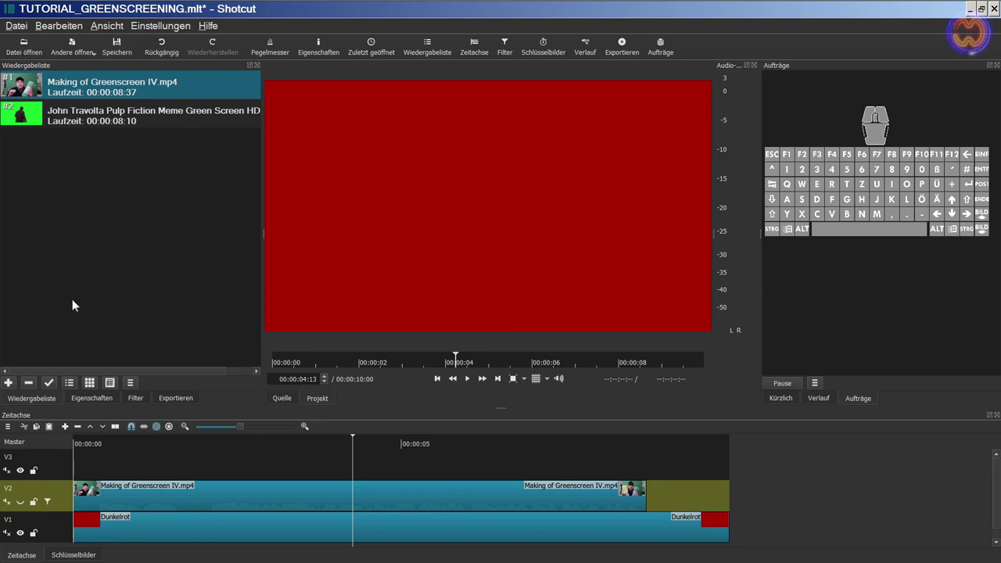
{"action": "left_click", "coordinate": [74, 123]}
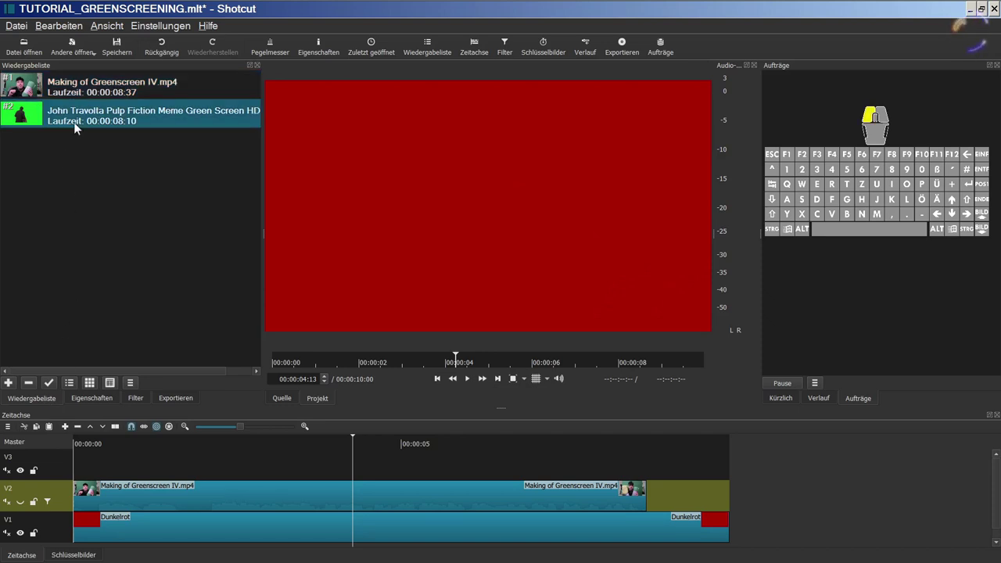
{"action": "left_click_drag", "start_coordinate": [73, 122], "coordinate": [76, 460]}
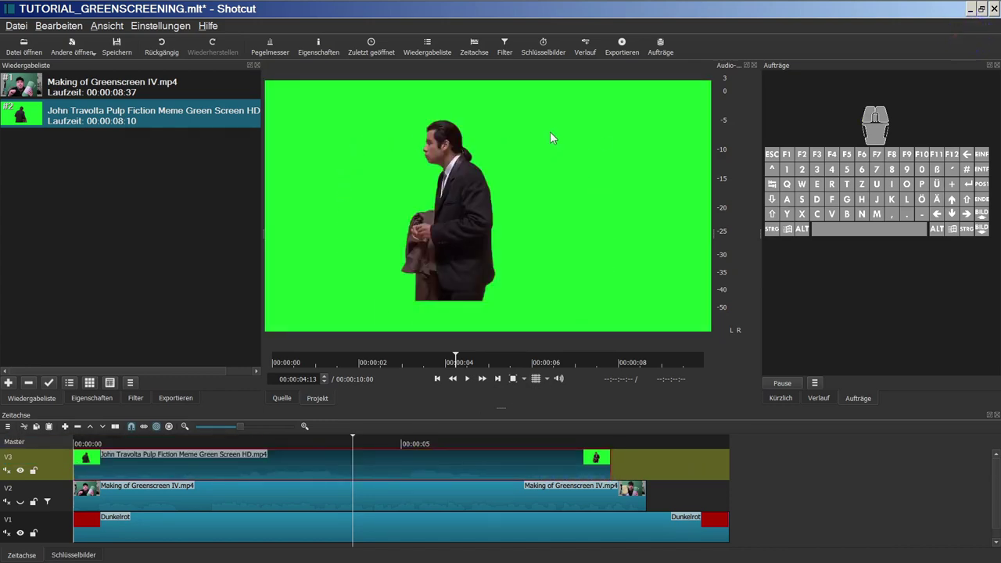
Inspect the Travolta clip's edges against the green and add the Chroma Key: Einfach filter to track V3.
{"action": "left_click", "coordinate": [512, 378]}
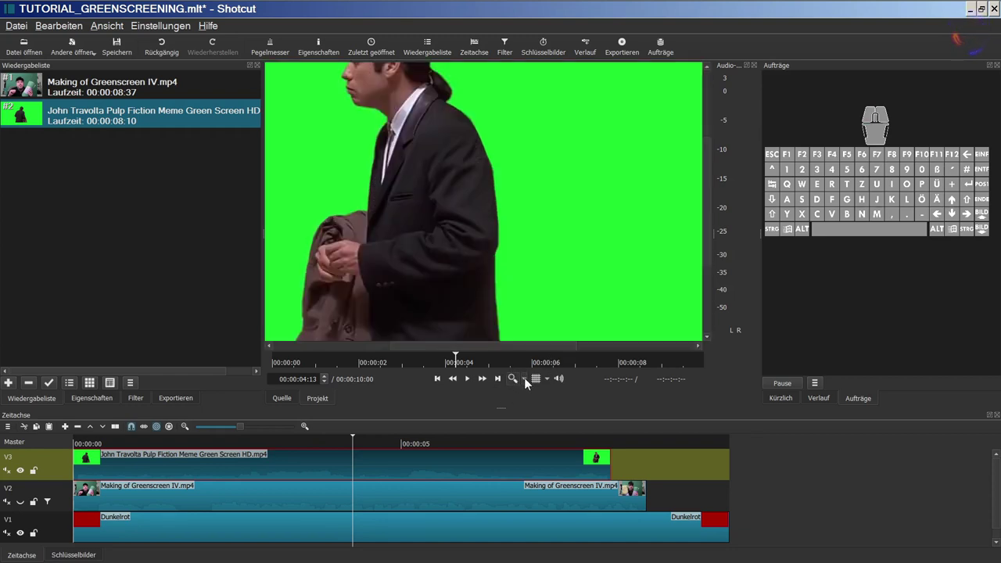
{"action": "left_click", "coordinate": [524, 377]}
{"action": "left_click", "coordinate": [538, 279]}
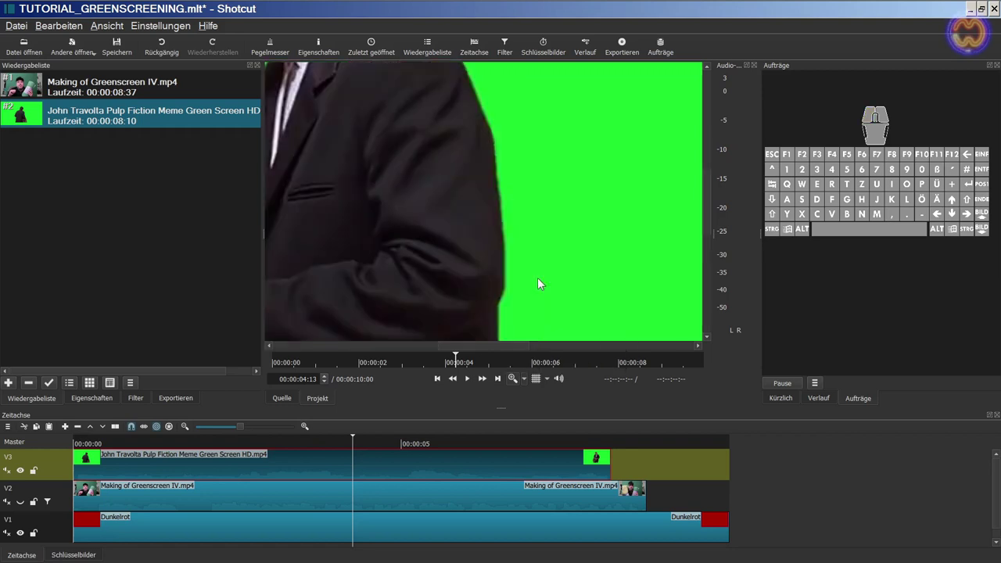
{"action": "left_click_drag", "start_coordinate": [485, 347], "coordinate": [454, 346]}
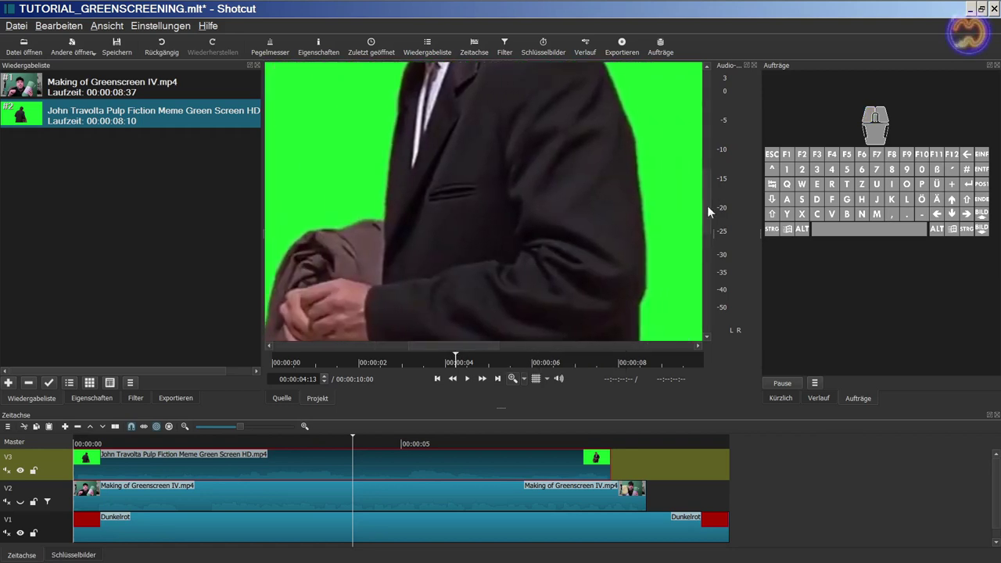
{"action": "left_click_drag", "start_coordinate": [707, 206], "coordinate": [707, 150]}
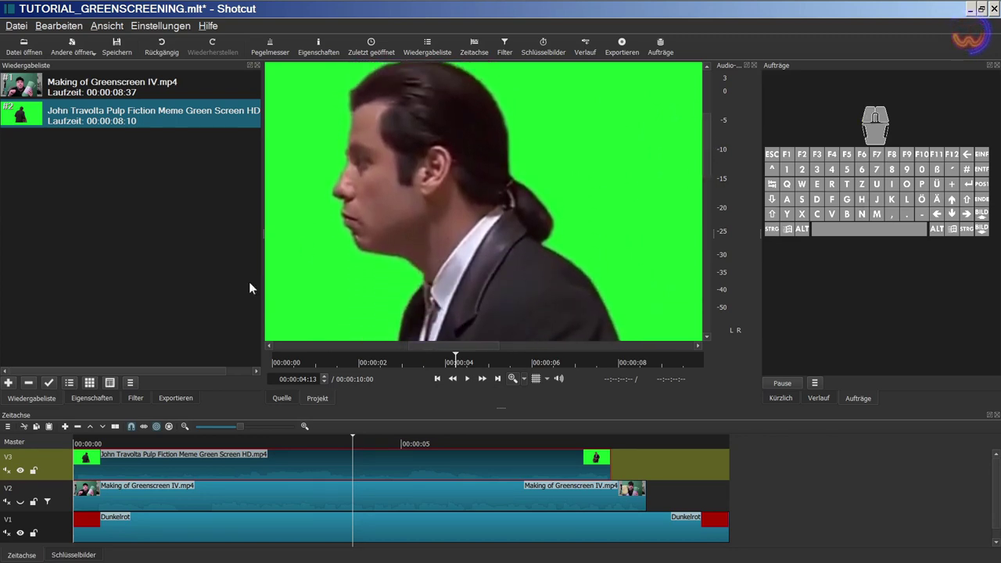
{"action": "left_click", "coordinate": [67, 477]}
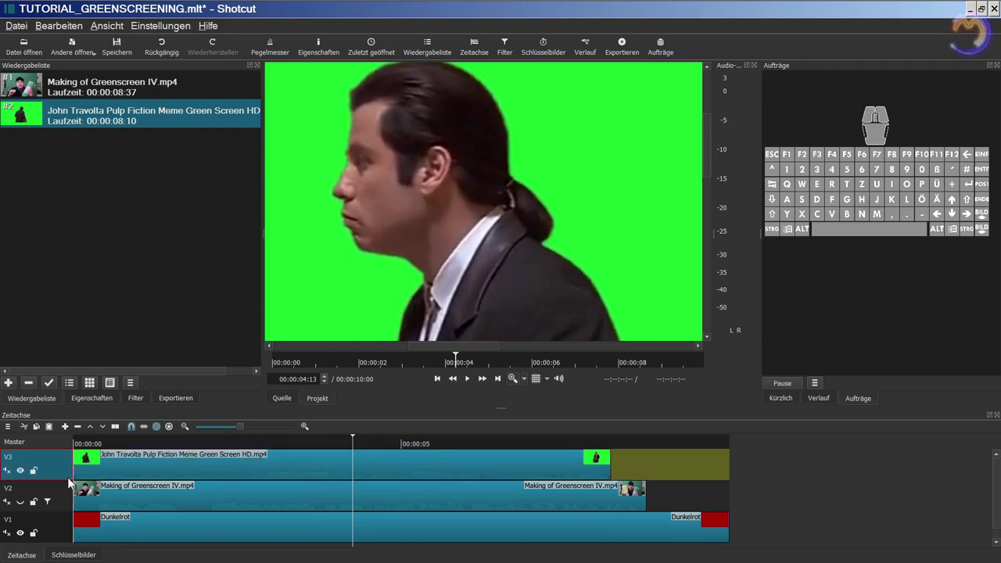
{"action": "left_click", "coordinate": [133, 398]}
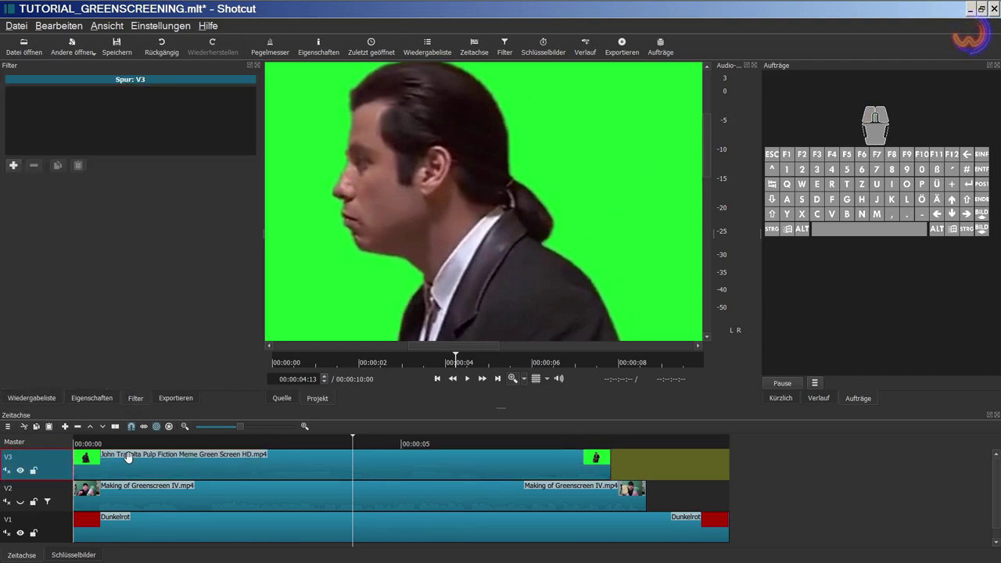
{"action": "left_click", "coordinate": [13, 166]}
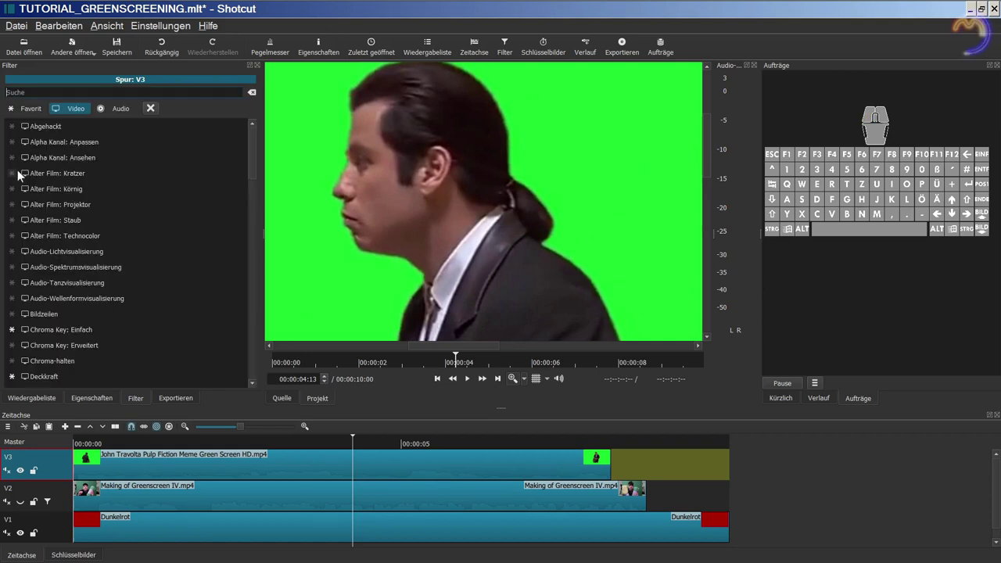
{"action": "scroll", "coordinate": [47, 168], "scroll_direction": "down", "scroll_amount": 3}
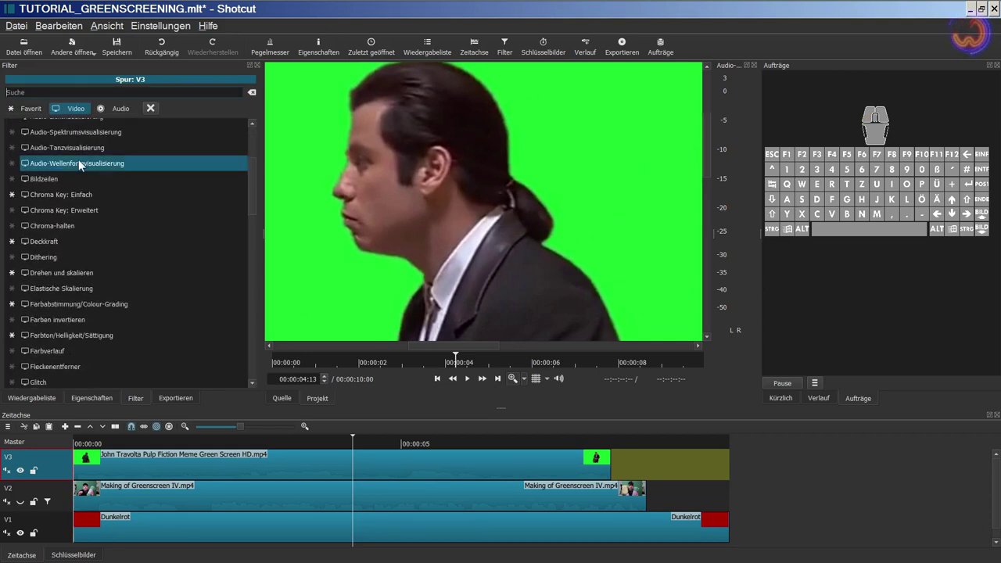
{"action": "left_click", "coordinate": [84, 194]}
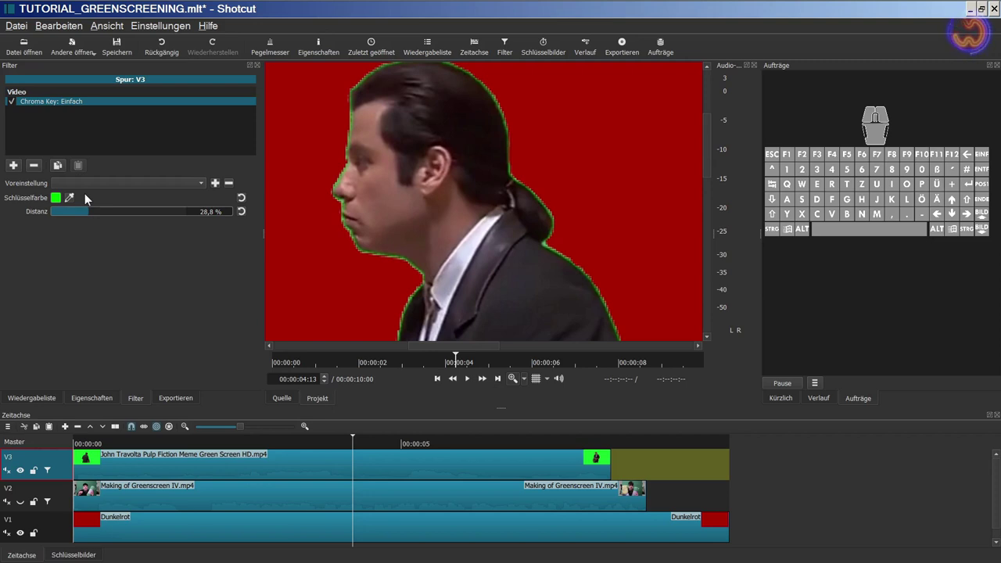
Test different Distanz values for the V3 chroma key on the whole picture, down to 11,9 %, and set Distanz to 19,5 %.
{"action": "left_click", "coordinate": [509, 377]}
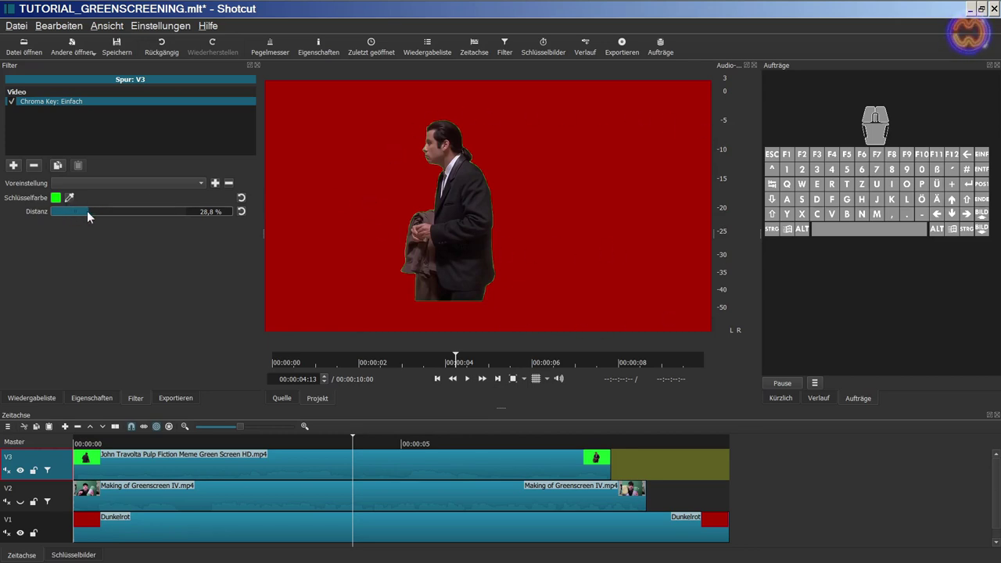
{"action": "mouse_move", "coordinate": [87, 211]}
{"action": "left_mouse_down"}
{"action": "mouse_move", "coordinate": [67, 210]}
{"action": "mouse_move", "coordinate": [78, 210]}
{"action": "left_mouse_up"}
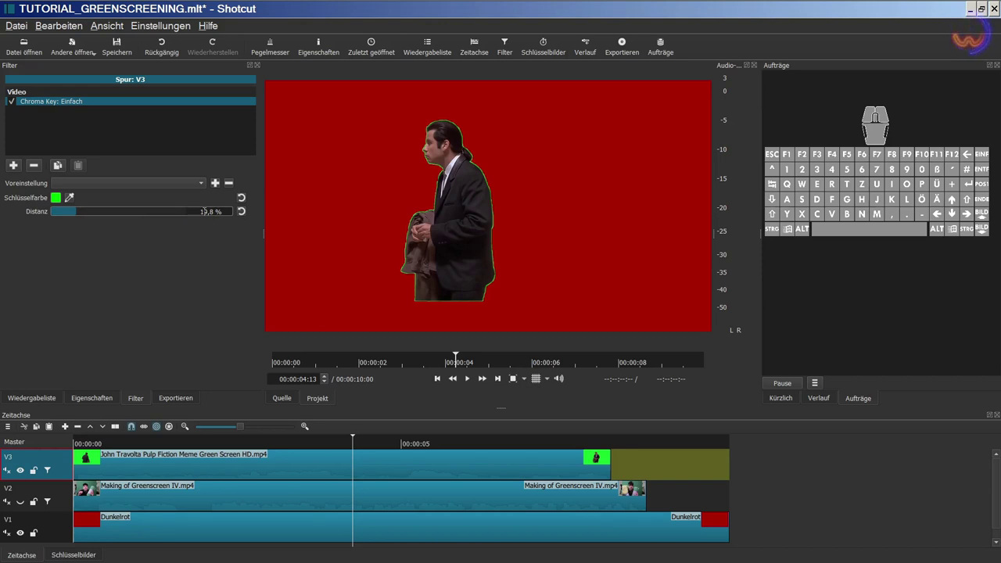
{"action": "scroll", "coordinate": [204, 211], "scroll_direction": "up", "scroll_amount": 12}
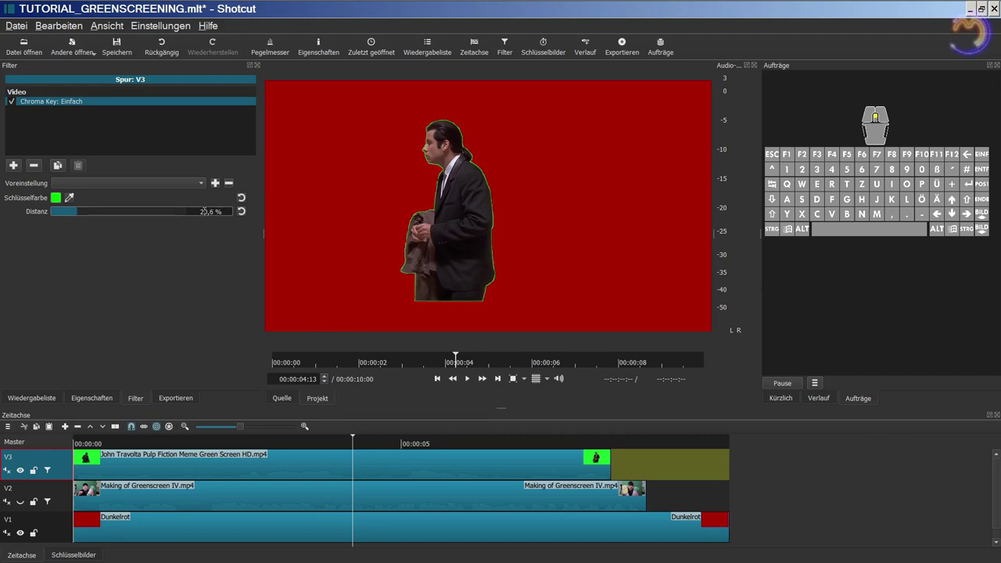
{"action": "scroll", "coordinate": [204, 211], "scroll_direction": "up", "scroll_amount": 6}
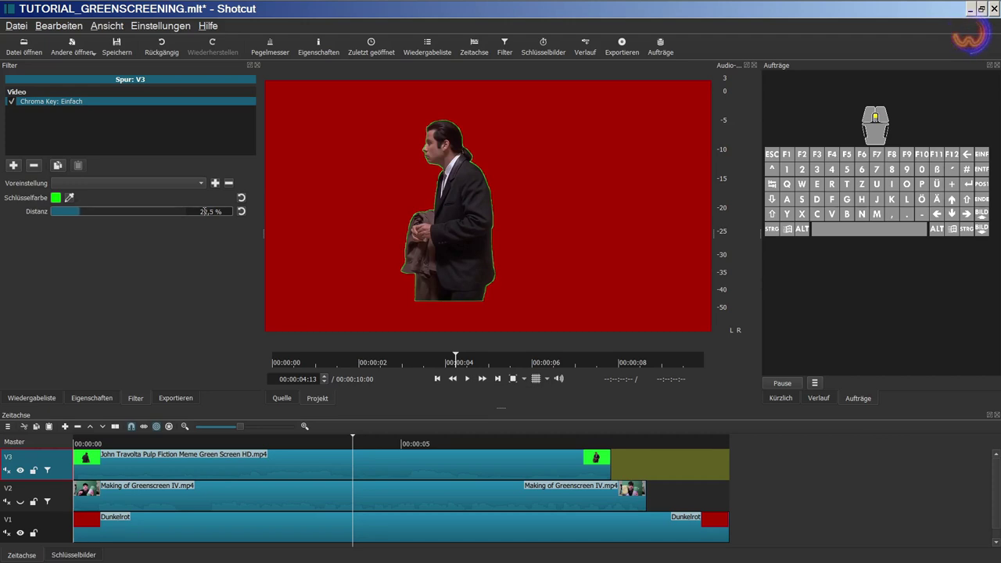
{"action": "scroll", "coordinate": [204, 211], "scroll_direction": "up", "scroll_amount": 2}
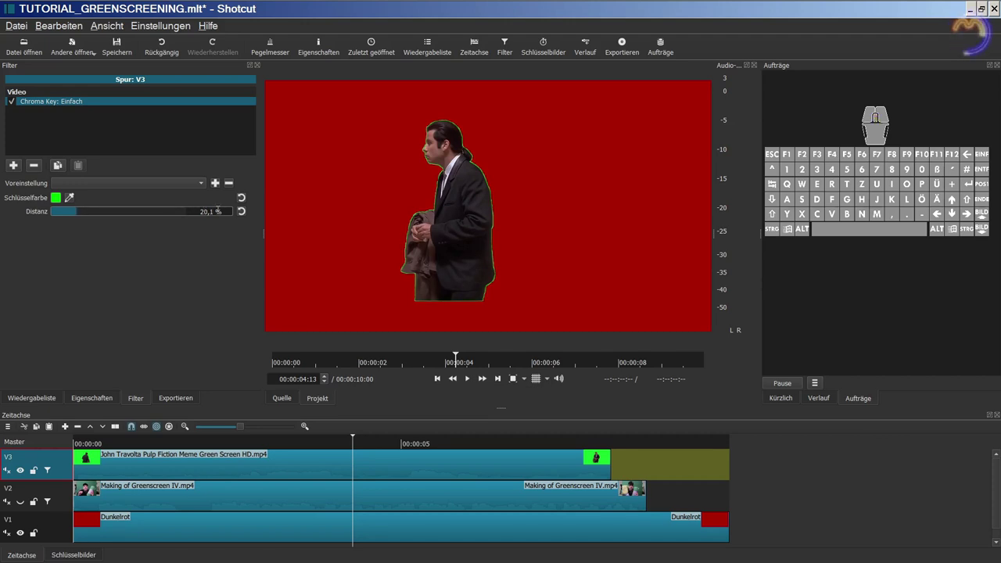
{"action": "scroll", "coordinate": [218, 211], "scroll_direction": "down", "scroll_amount": 5}
{"action": "scroll", "coordinate": [218, 211], "scroll_direction": "down", "scroll_amount": 7}
{"action": "scroll", "coordinate": [181, 209], "scroll_direction": "up", "scroll_amount": 20}
{"action": "scroll", "coordinate": [181, 210], "scroll_direction": "down", "scroll_amount": 20}
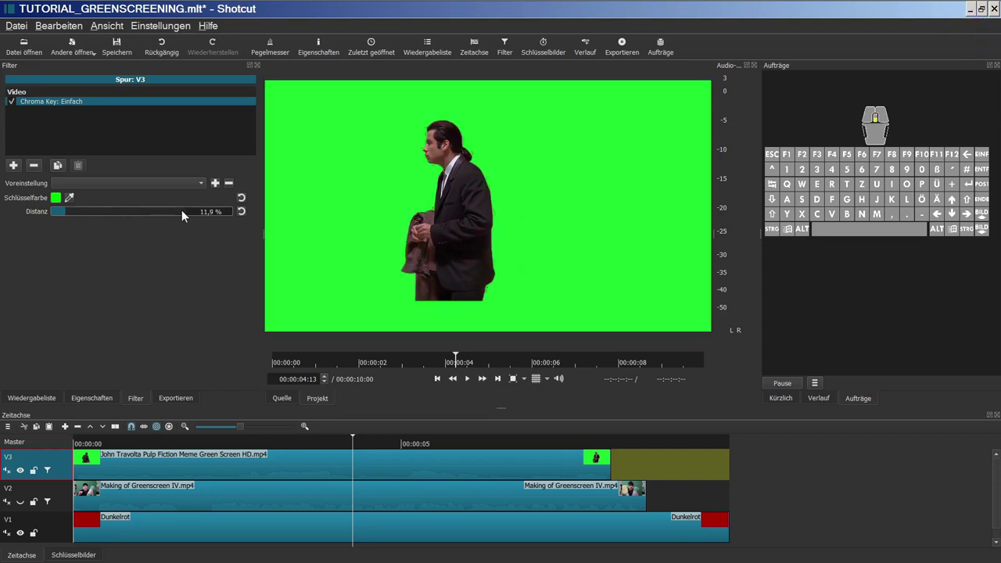
{"action": "left_click", "coordinate": [72, 209]}
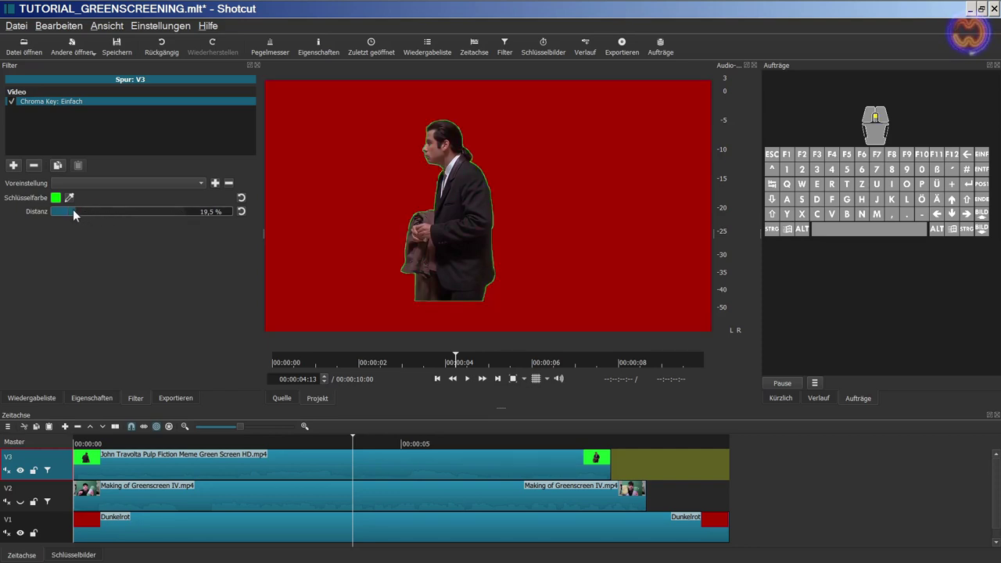
Try Distanz at 49,9 % and at 11,9 % to compare the keying range, and return it to 19,5 %.
{"action": "scroll", "coordinate": [73, 209], "scroll_direction": "up", "scroll_amount": 20}
{"action": "scroll", "coordinate": [73, 209], "scroll_direction": "up", "scroll_amount": 7}
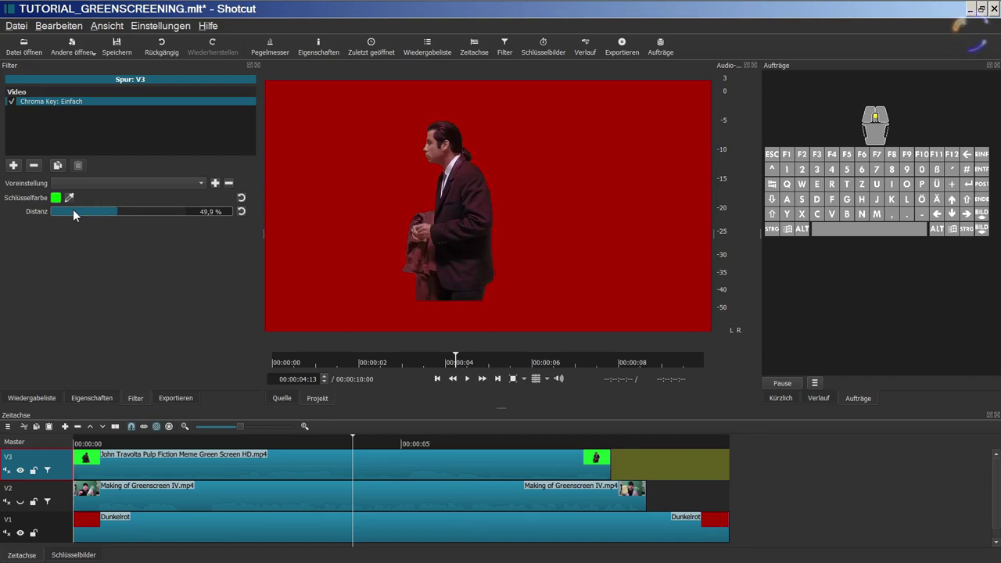
{"action": "scroll", "coordinate": [73, 208], "scroll_direction": "down", "scroll_amount": 20}
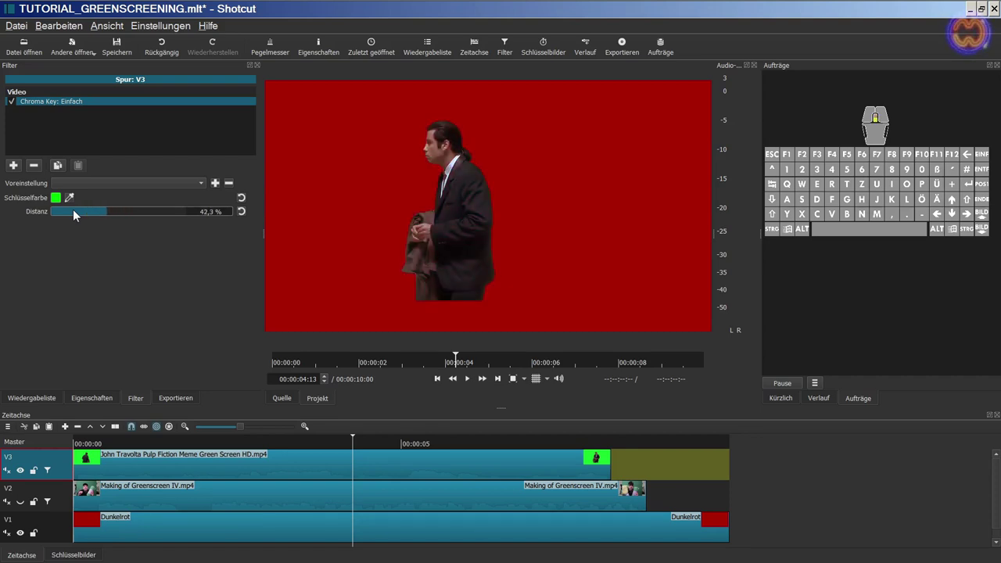
{"action": "scroll", "coordinate": [73, 209], "scroll_direction": "down", "scroll_amount": 7}
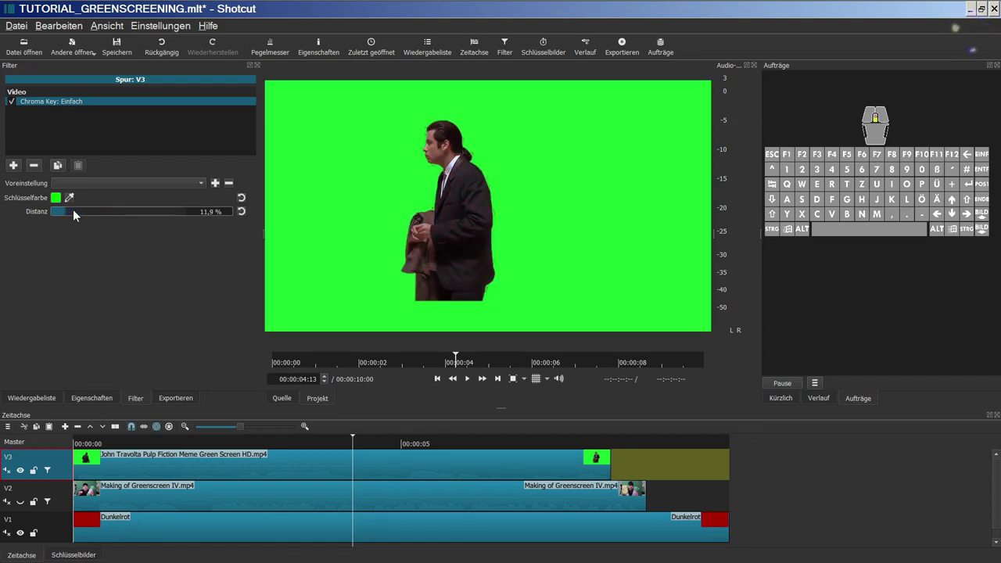
{"action": "scroll", "coordinate": [72, 209], "scroll_direction": "up", "scroll_amount": 7}
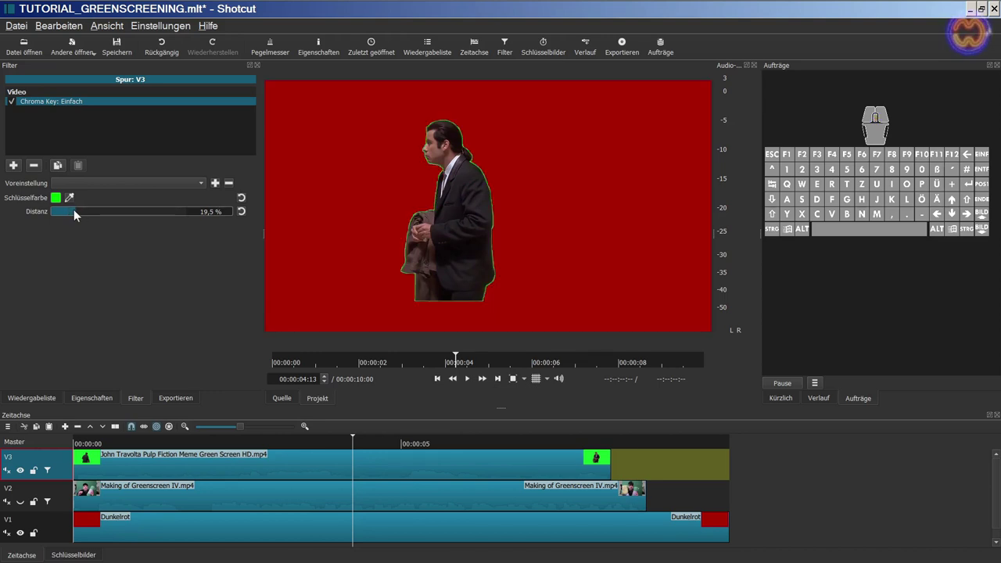
Reset the V3 chroma key's Distanz to 28,8 % and sample its Schlüsselfarbe from the clip's green background.
{"action": "left_click", "coordinate": [243, 211]}
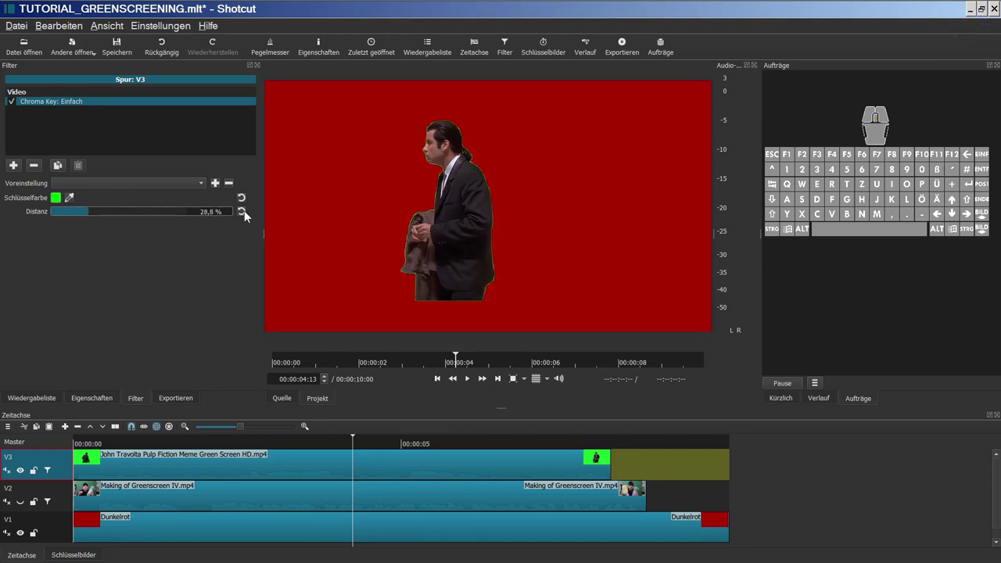
{"action": "left_click", "coordinate": [68, 198]}
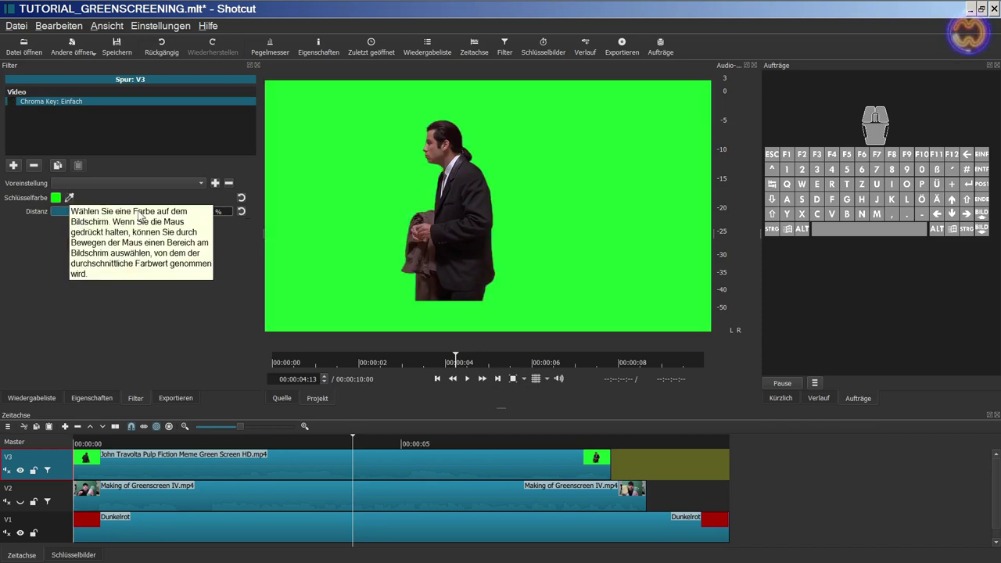
{"action": "left_click", "coordinate": [383, 173]}
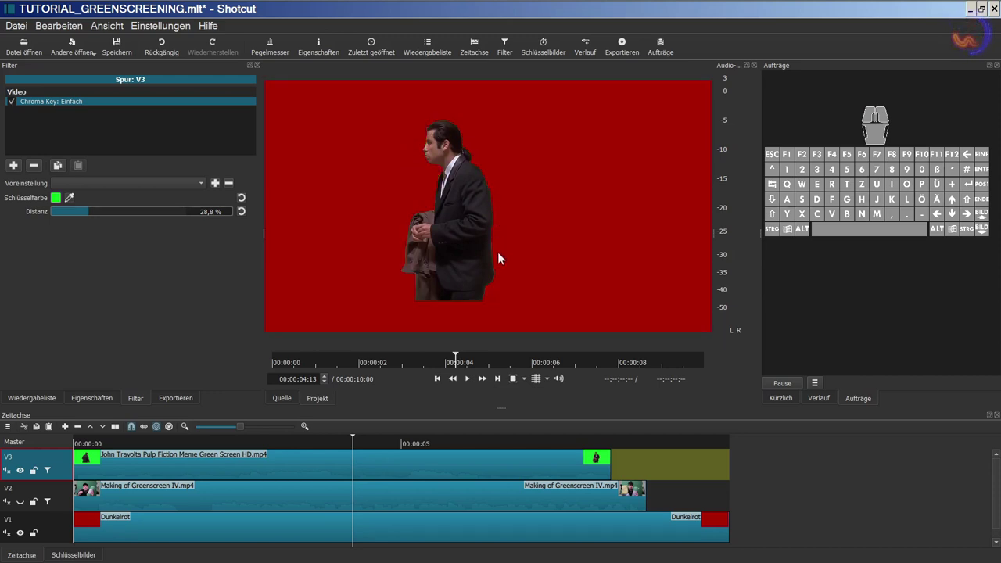
Examine the keyed Travolta figure's outline up close around the head, face and shoulders for remaining green fringe.
{"action": "left_click", "coordinate": [512, 378]}
{"action": "left_click_drag", "start_coordinate": [706, 212], "coordinate": [704, 154]}
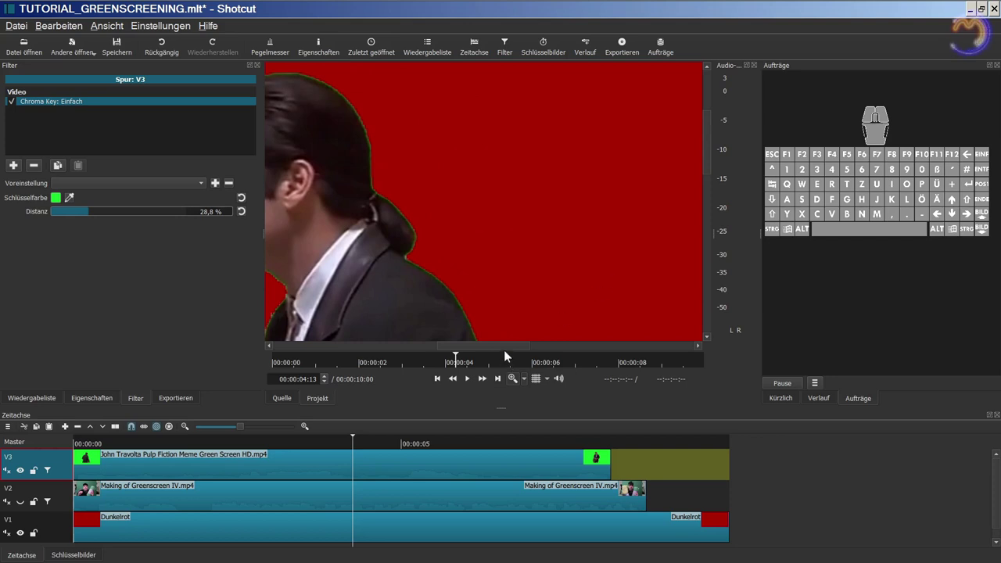
{"action": "left_click_drag", "start_coordinate": [504, 347], "coordinate": [461, 350]}
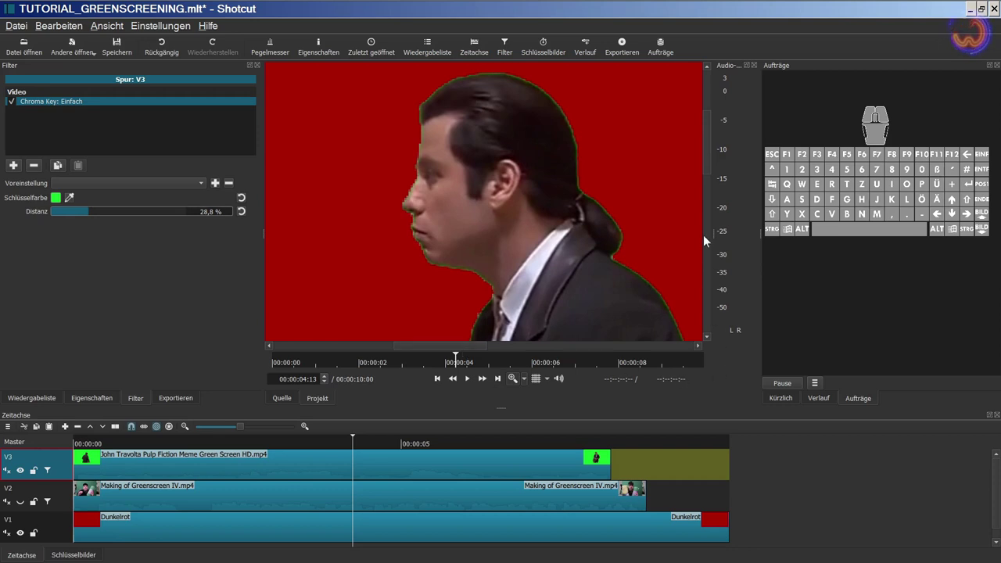
{"action": "left_click_drag", "start_coordinate": [706, 159], "coordinate": [695, 188]}
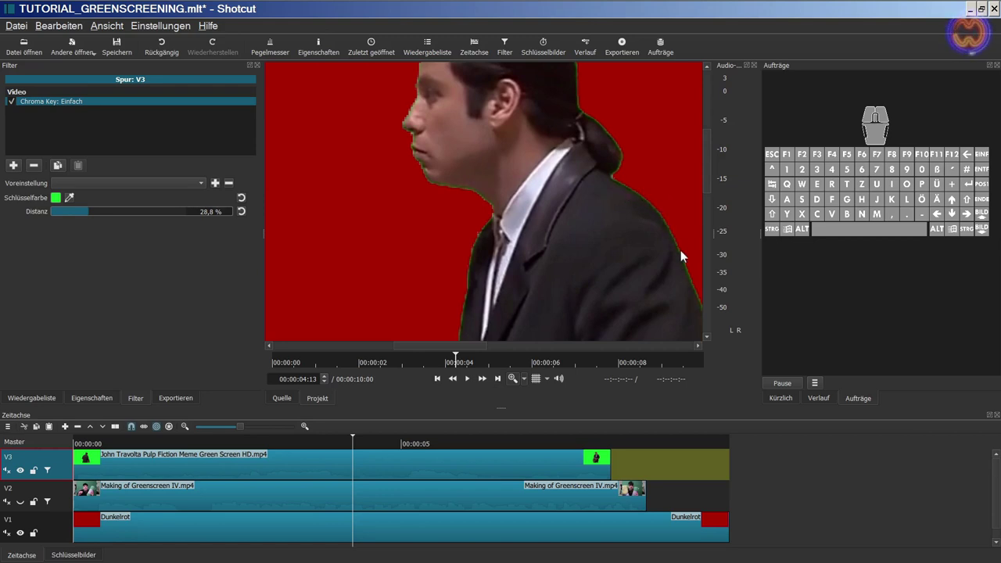
{"action": "left_click_drag", "start_coordinate": [708, 179], "coordinate": [707, 163]}
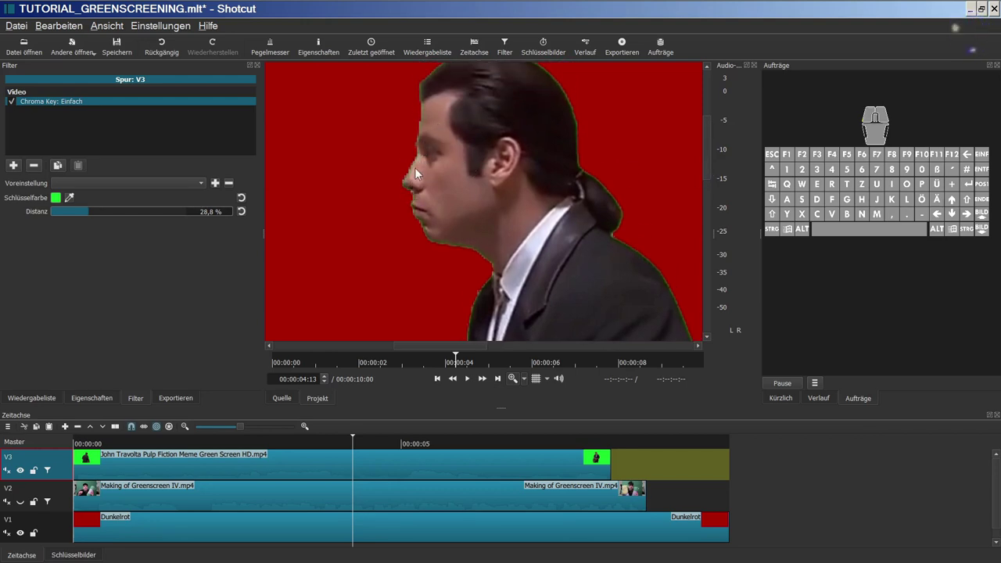
{"action": "left_click_drag", "start_coordinate": [705, 154], "coordinate": [706, 147]}
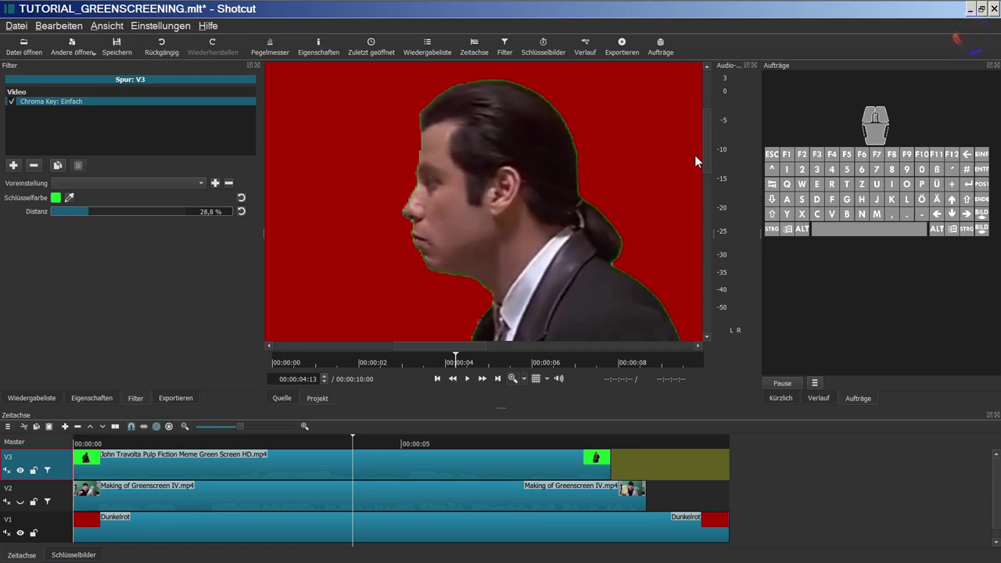
Add the Alpha Kanal: Anpassen filter to track V3 and test Invertieren, leaving it disabled.
{"action": "left_click", "coordinate": [13, 166]}
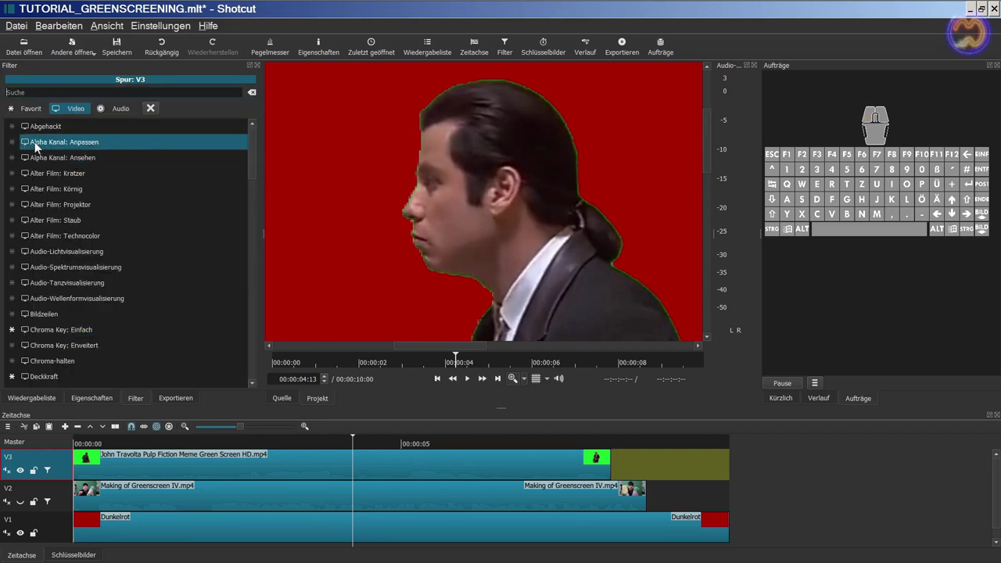
{"action": "left_click", "coordinate": [35, 142]}
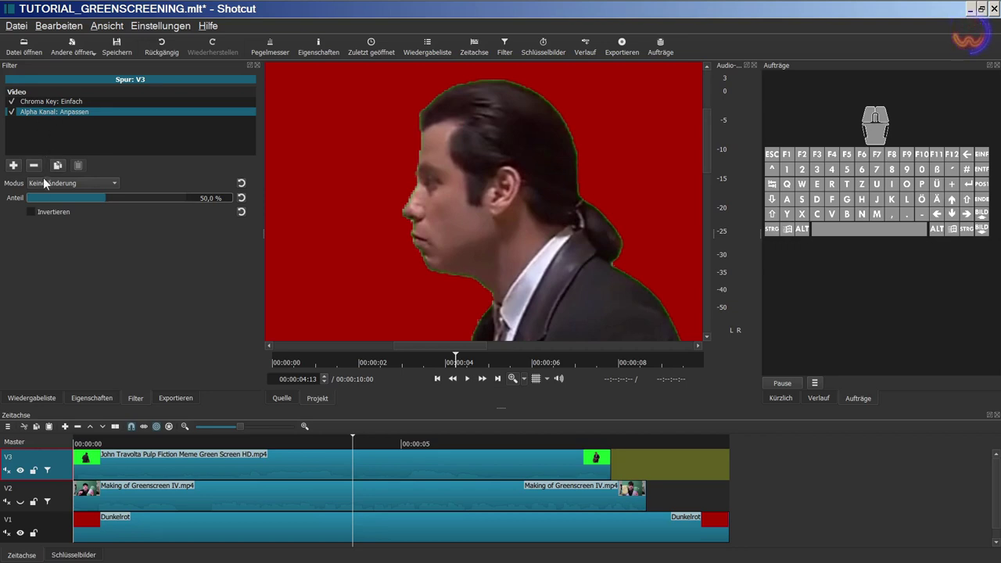
{"action": "left_click", "coordinate": [32, 212]}
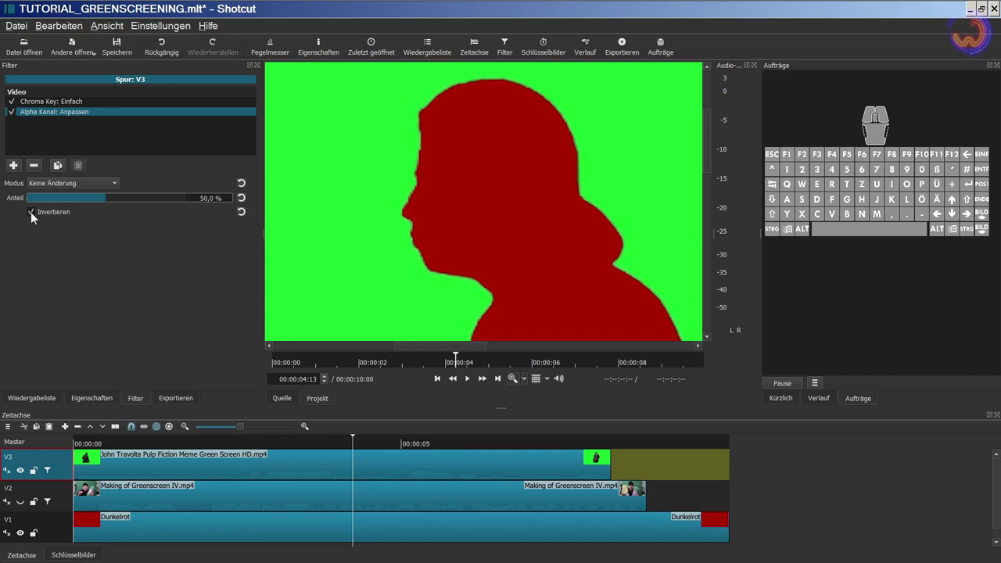
{"action": "left_click", "coordinate": [31, 212]}
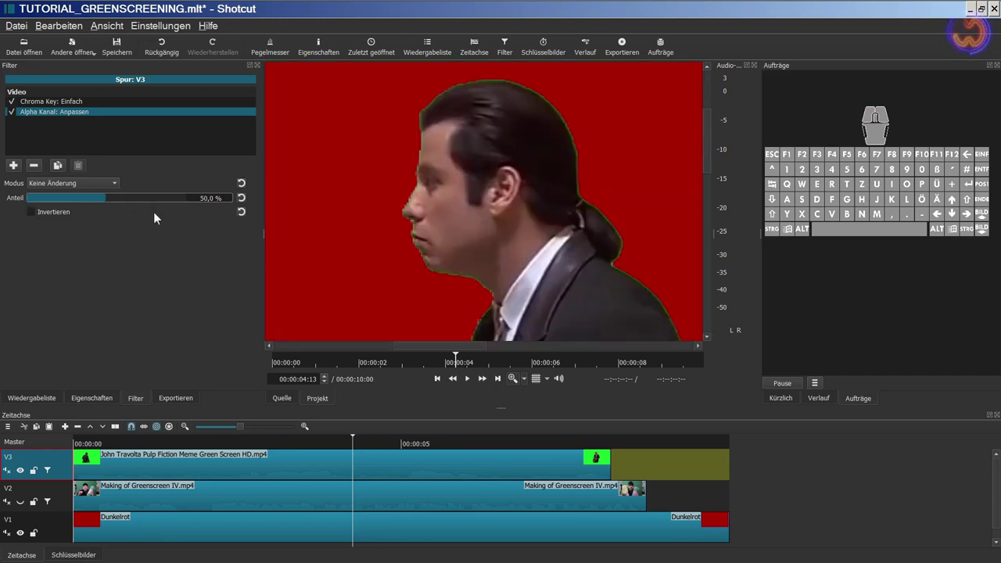
Try the alpha filter modes Schnitt, Hart schrumpfen and Sanft schrumpfen to compare the figure's edges.
{"action": "left_click", "coordinate": [116, 185]}
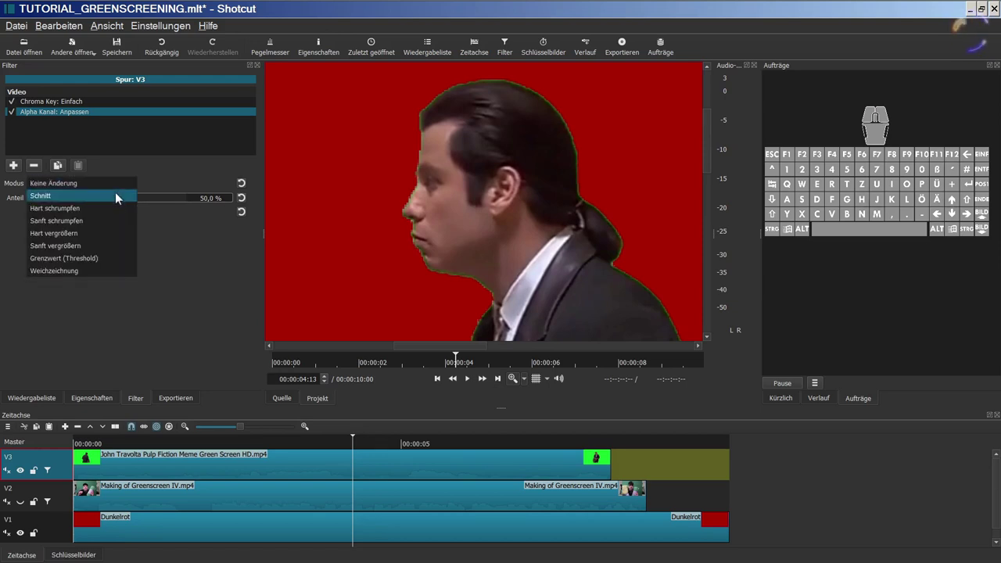
{"action": "left_click", "coordinate": [115, 196]}
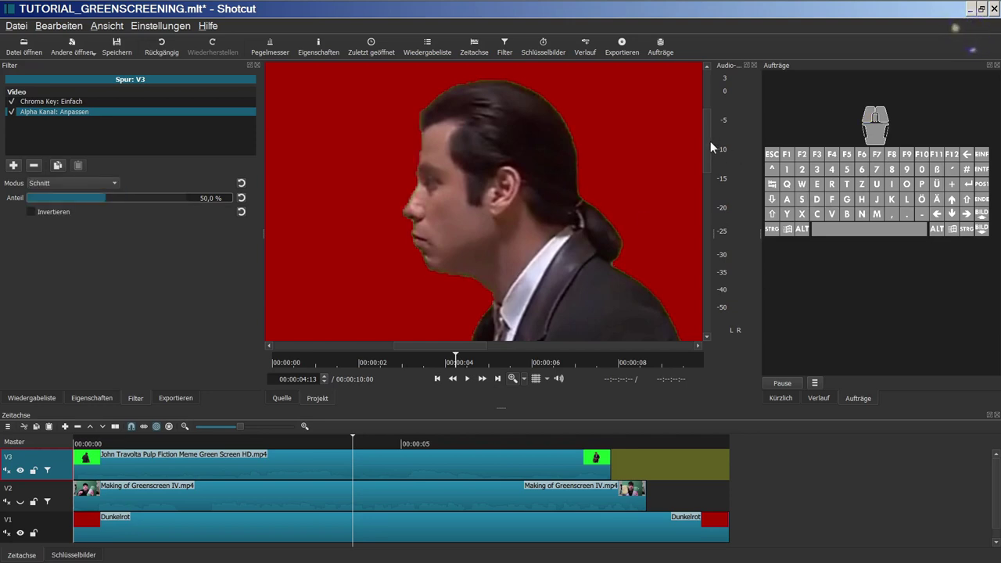
{"action": "mouse_move", "coordinate": [709, 140]}
{"action": "left_mouse_down"}
{"action": "mouse_move", "coordinate": [707, 285]}
{"action": "mouse_move", "coordinate": [708, 119]}
{"action": "mouse_move", "coordinate": [710, 139]}
{"action": "left_mouse_up"}
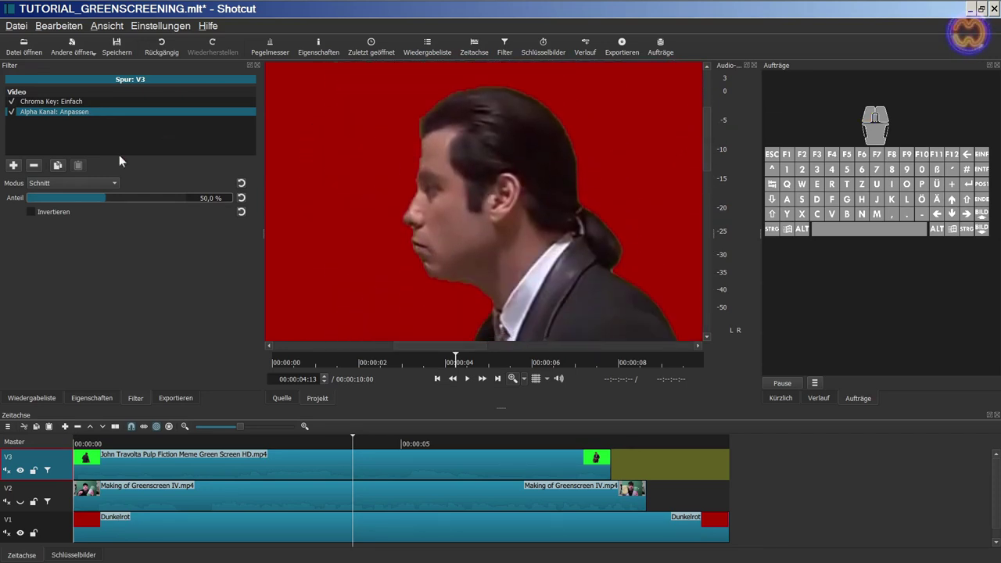
{"action": "left_click", "coordinate": [116, 183]}
{"action": "left_click", "coordinate": [116, 182]}
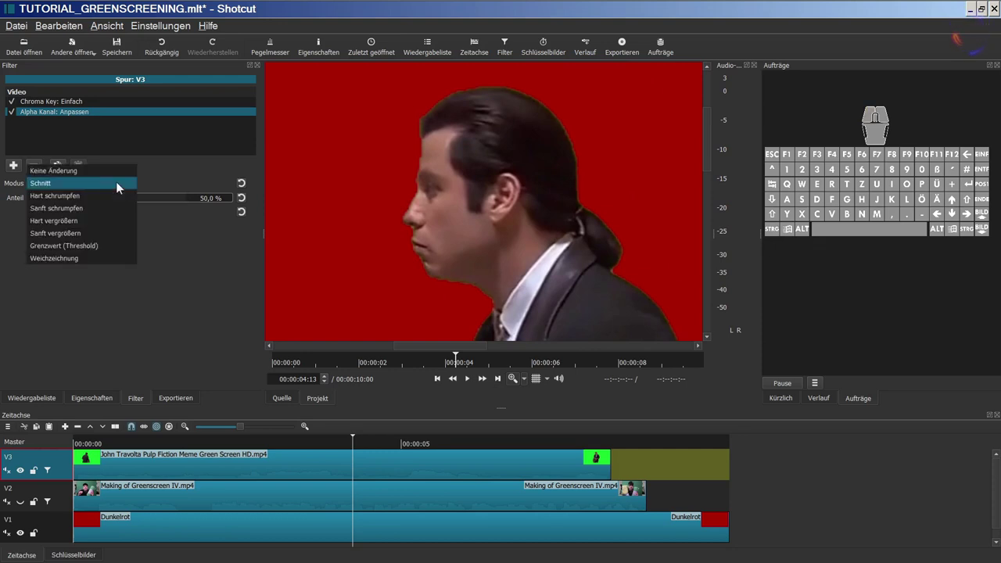
{"action": "left_click", "coordinate": [94, 196]}
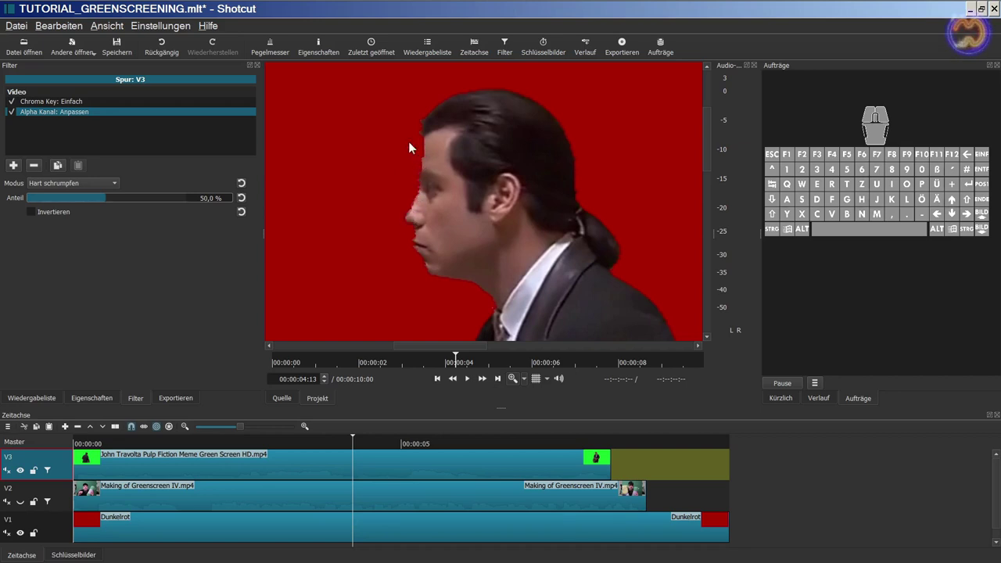
{"action": "left_click", "coordinate": [116, 184]}
{"action": "left_click", "coordinate": [112, 196]}
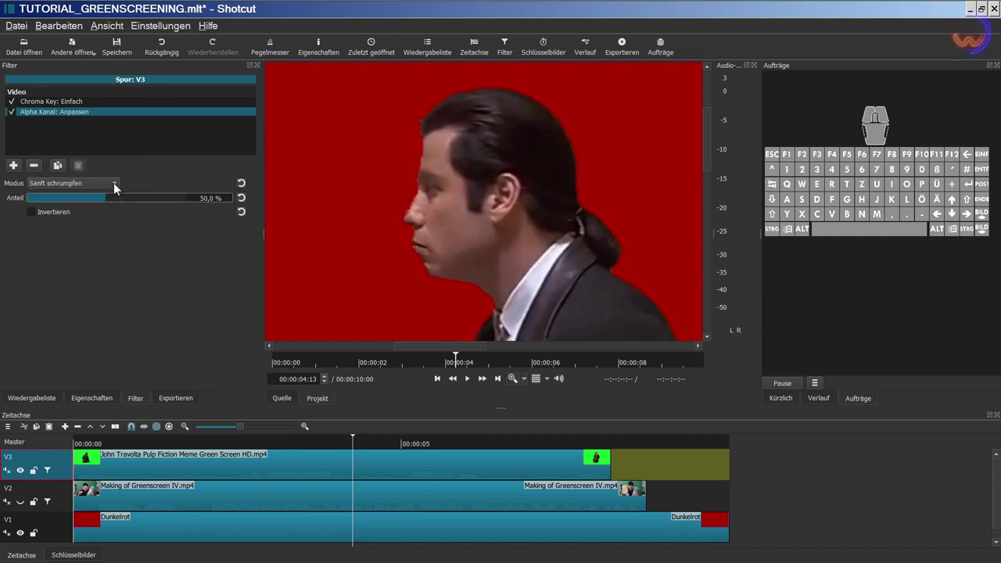
Try the alpha filter modes Hart vergrößern and Sanft vergrößern on the Travolta figure.
{"action": "left_click", "coordinate": [114, 182]}
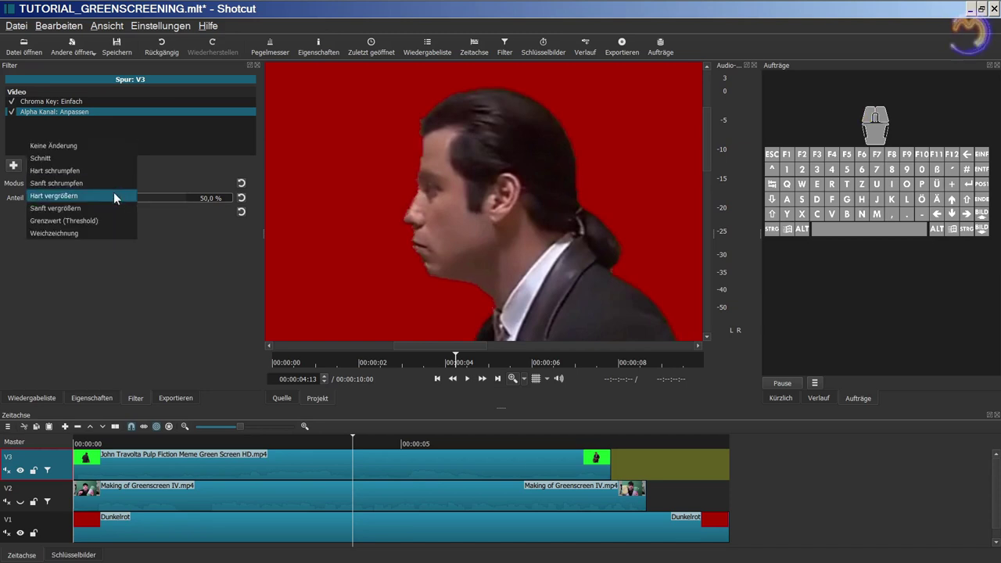
{"action": "left_click", "coordinate": [113, 192]}
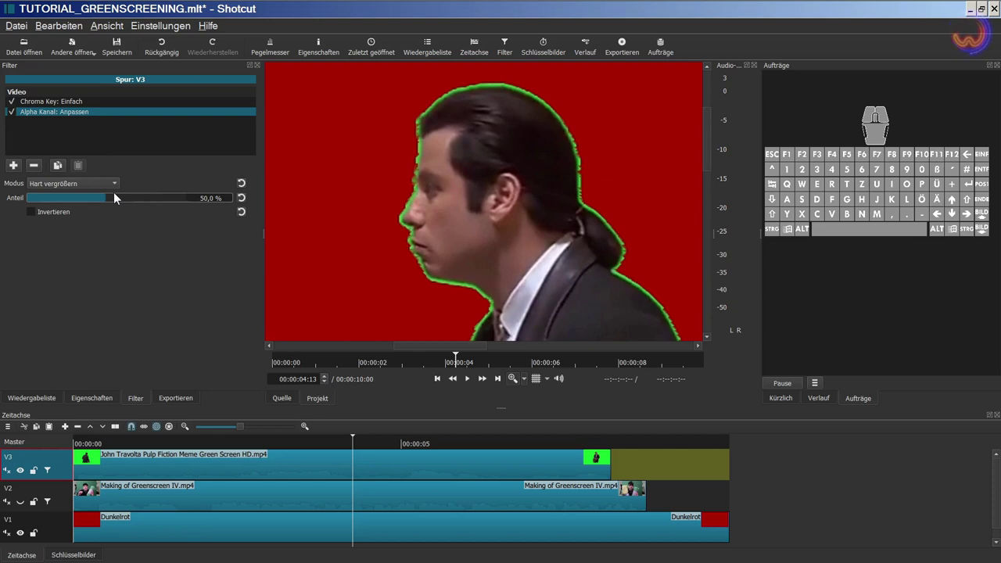
{"action": "left_click", "coordinate": [113, 184]}
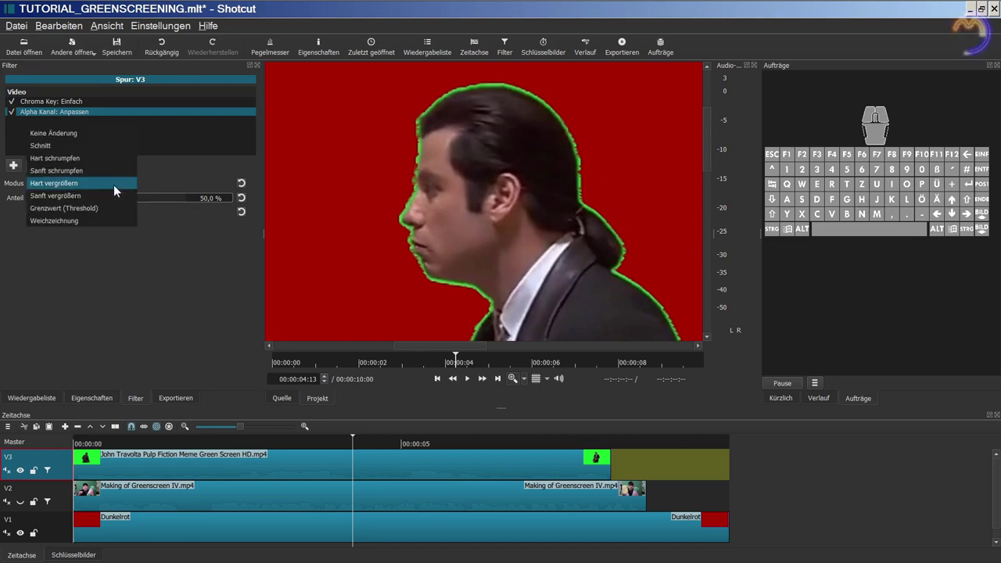
{"action": "left_click", "coordinate": [112, 194]}
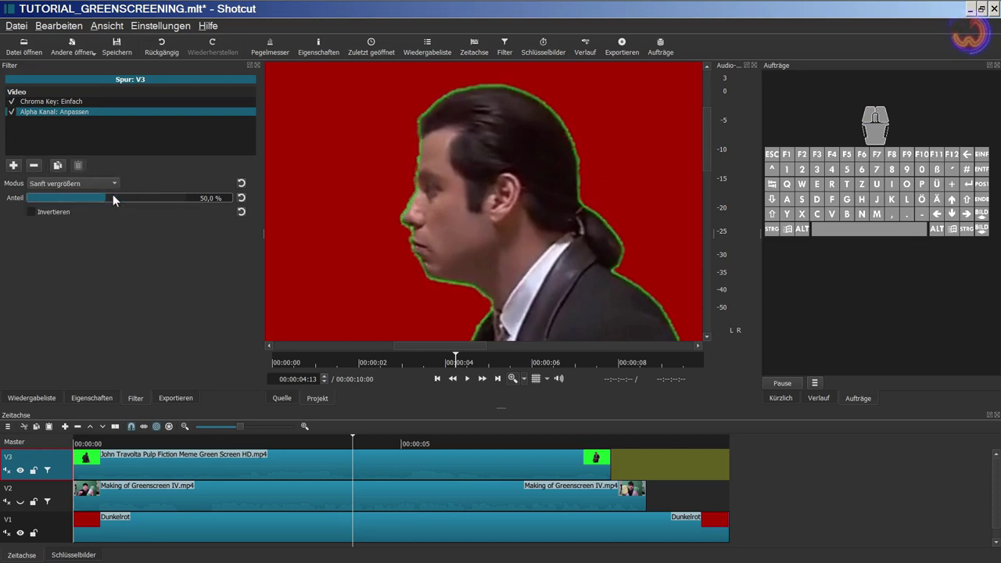
Try the Grenzwert (Threshold) mode with Anteil at 52,1 %, and reset Anteil to 50,0 %.
{"action": "left_click", "coordinate": [112, 183]}
{"action": "left_click", "coordinate": [113, 183]}
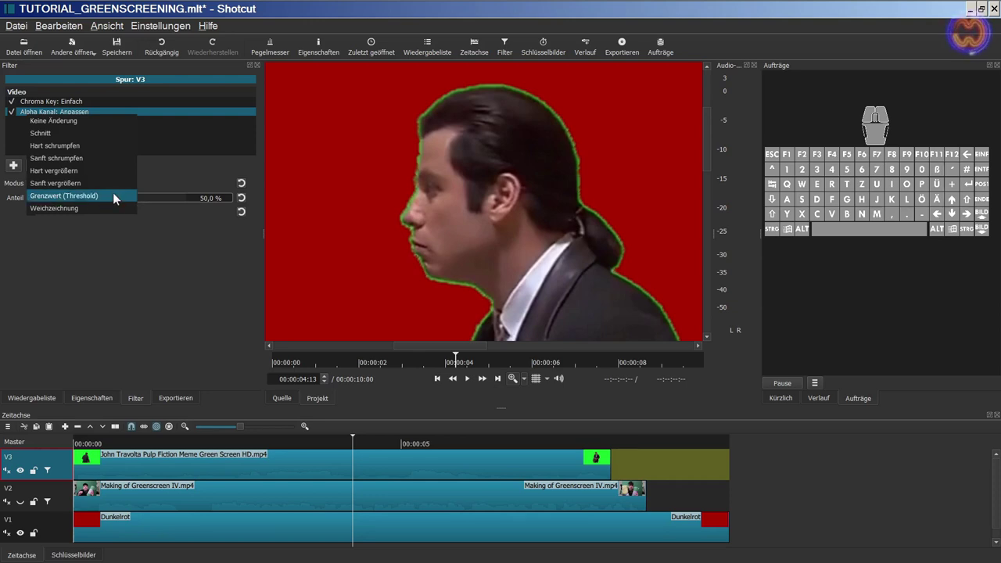
{"action": "left_click", "coordinate": [112, 196]}
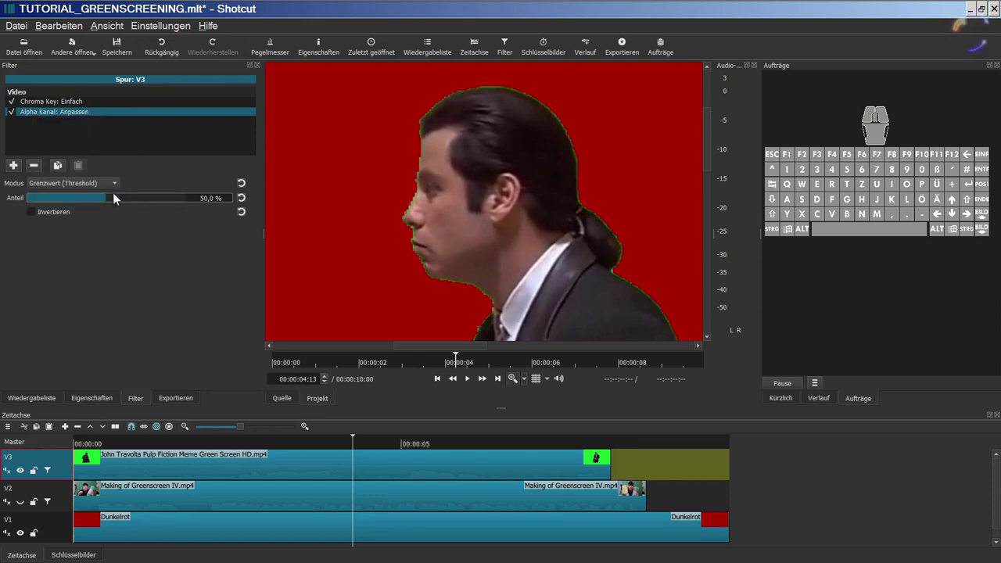
{"action": "mouse_move", "coordinate": [105, 198]}
{"action": "left_mouse_down"}
{"action": "mouse_move", "coordinate": [154, 198]}
{"action": "mouse_move", "coordinate": [83, 201]}
{"action": "mouse_move", "coordinate": [109, 202]}
{"action": "left_mouse_up"}
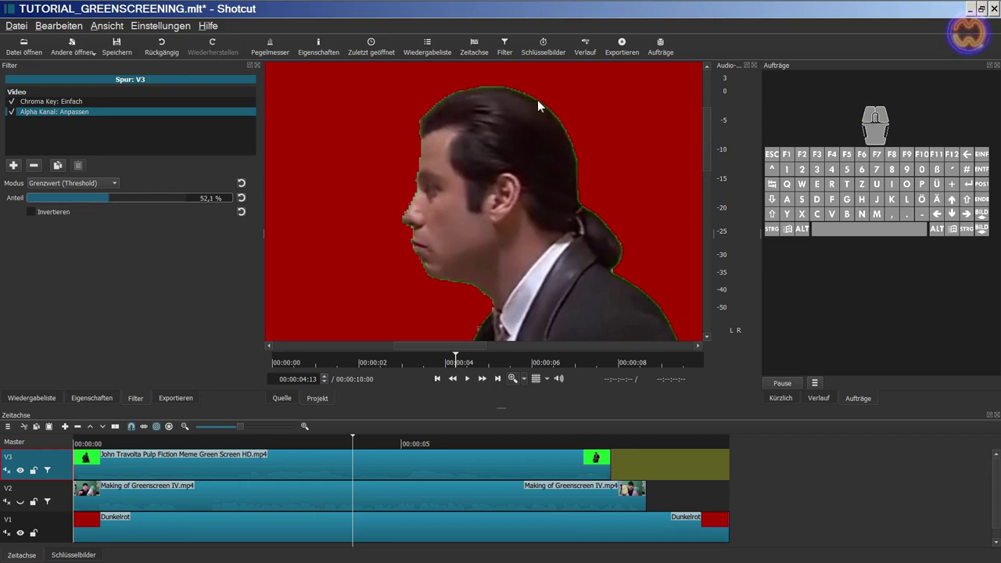
{"action": "left_click", "coordinate": [240, 198]}
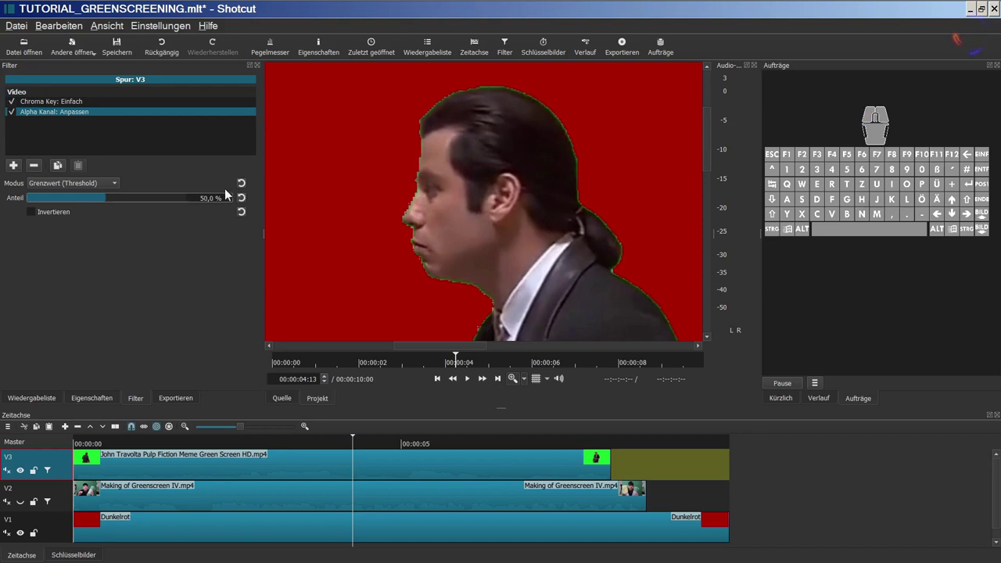
Try the Weichzeichnung mode with Anteil at 47,2 %, and reset Anteil to its default.
{"action": "left_click", "coordinate": [114, 182]}
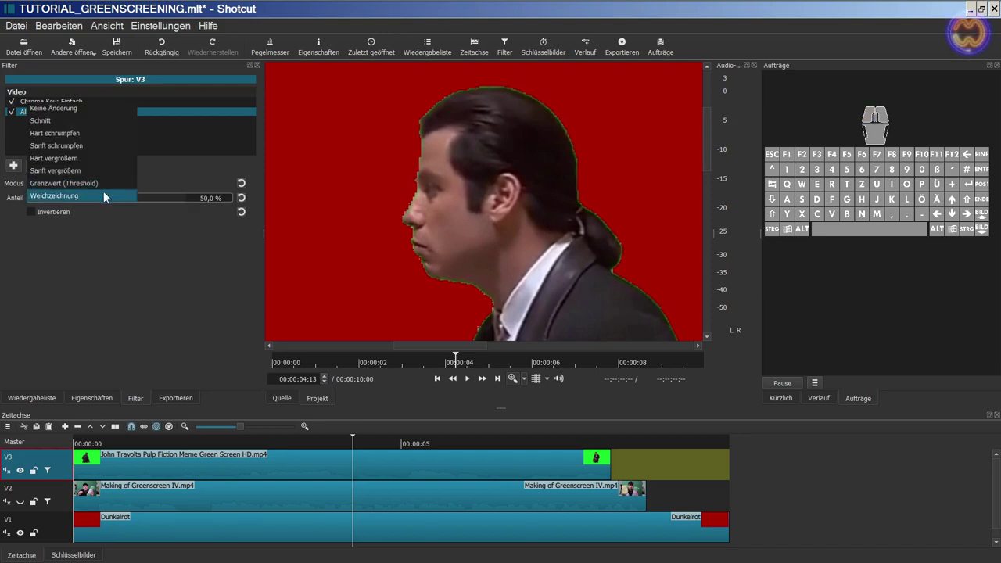
{"action": "left_click", "coordinate": [104, 196]}
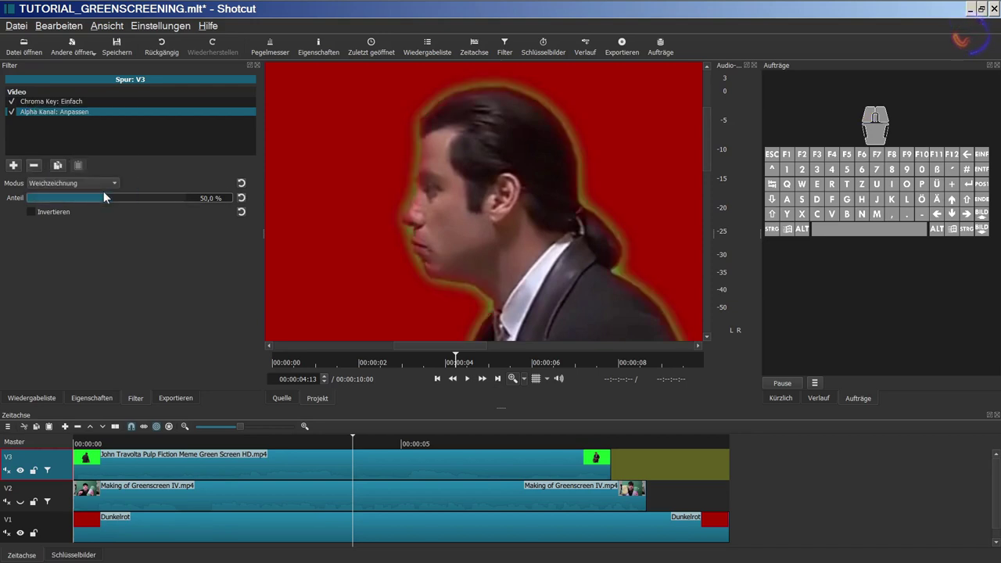
{"action": "left_click", "coordinate": [100, 201]}
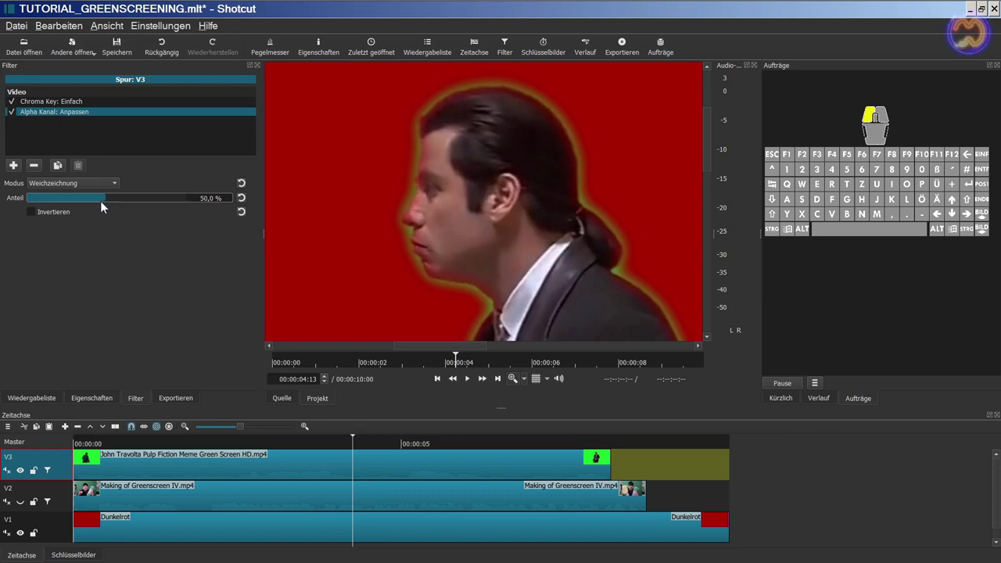
{"action": "mouse_move", "coordinate": [99, 197]}
{"action": "left_mouse_down"}
{"action": "mouse_move", "coordinate": [33, 197]}
{"action": "mouse_move", "coordinate": [180, 203]}
{"action": "mouse_move", "coordinate": [58, 203]}
{"action": "mouse_move", "coordinate": [102, 203]}
{"action": "left_mouse_up"}
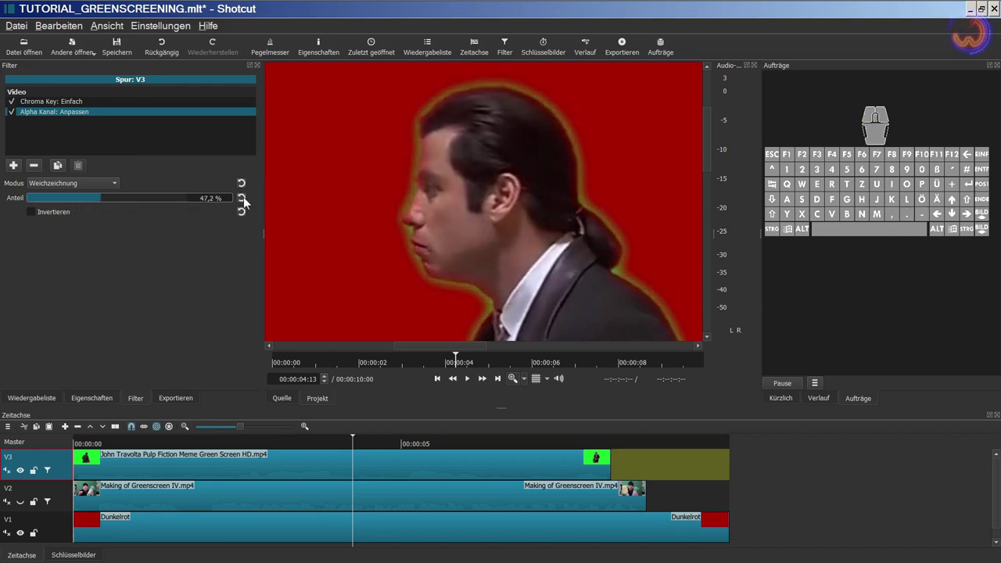
{"action": "left_click", "coordinate": [242, 198]}
Set the alpha filter's mode to Sanft schrumpfen with Anteil at 22,3 %, and check the edges down to the coat.
{"action": "left_click", "coordinate": [115, 183]}
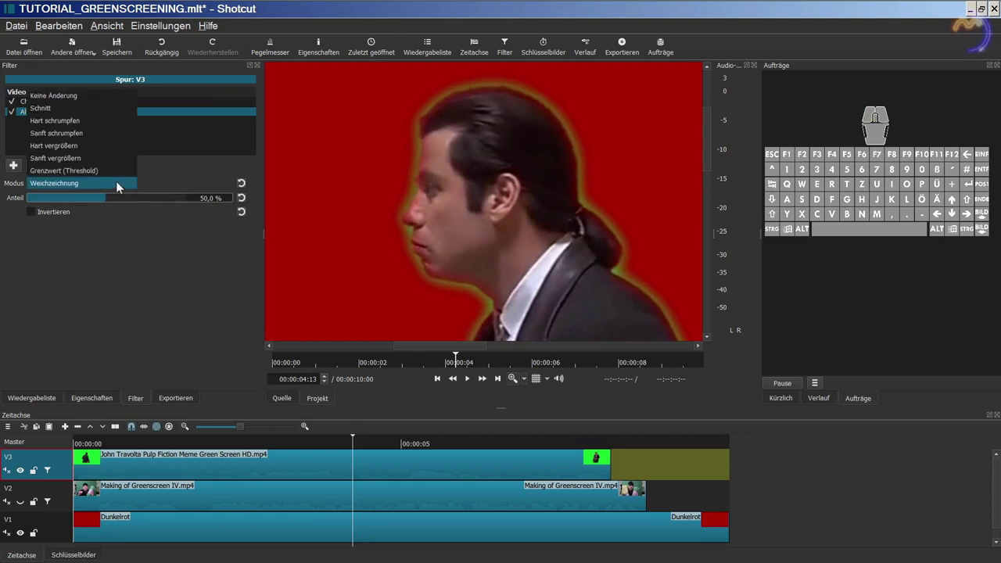
{"action": "left_click", "coordinate": [114, 134]}
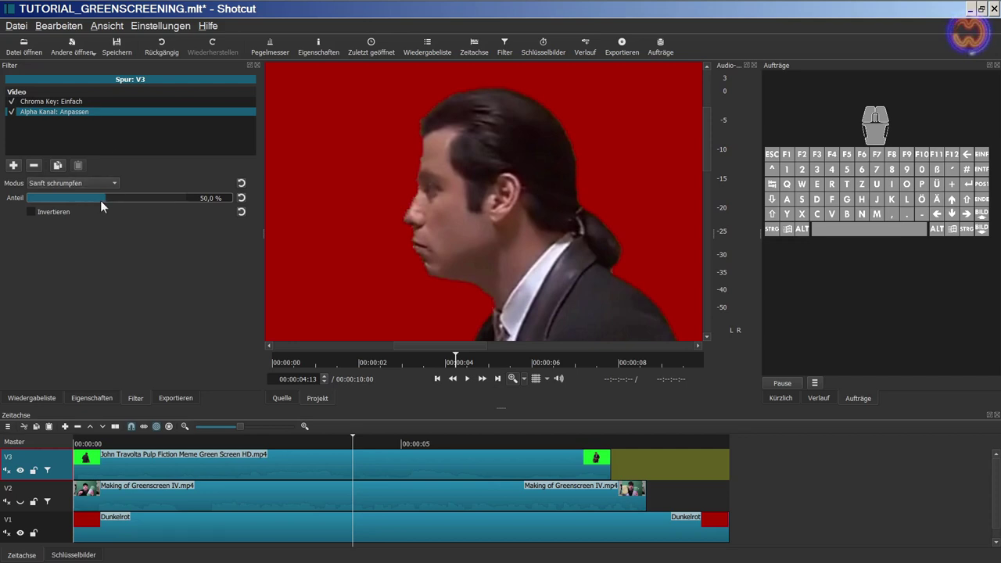
{"action": "left_click_drag", "start_coordinate": [101, 200], "coordinate": [162, 199]}
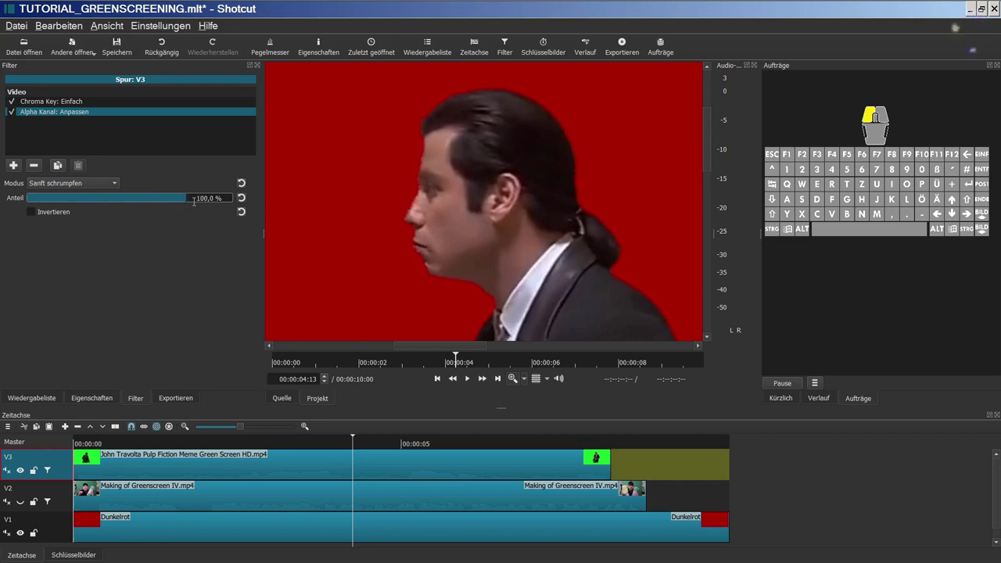
{"action": "left_click_drag", "start_coordinate": [179, 200], "coordinate": [62, 197]}
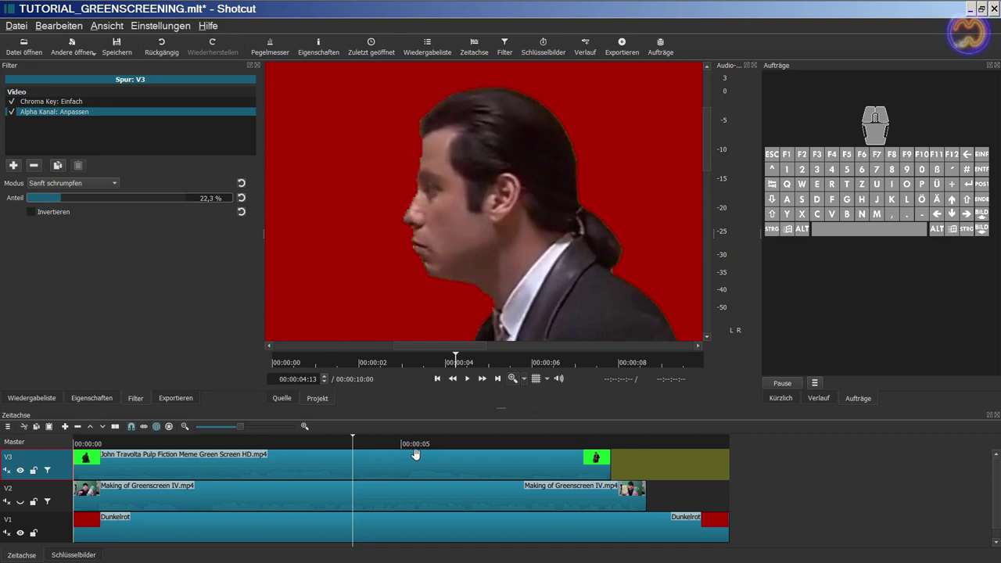
{"action": "left_click_drag", "start_coordinate": [707, 149], "coordinate": [709, 226]}
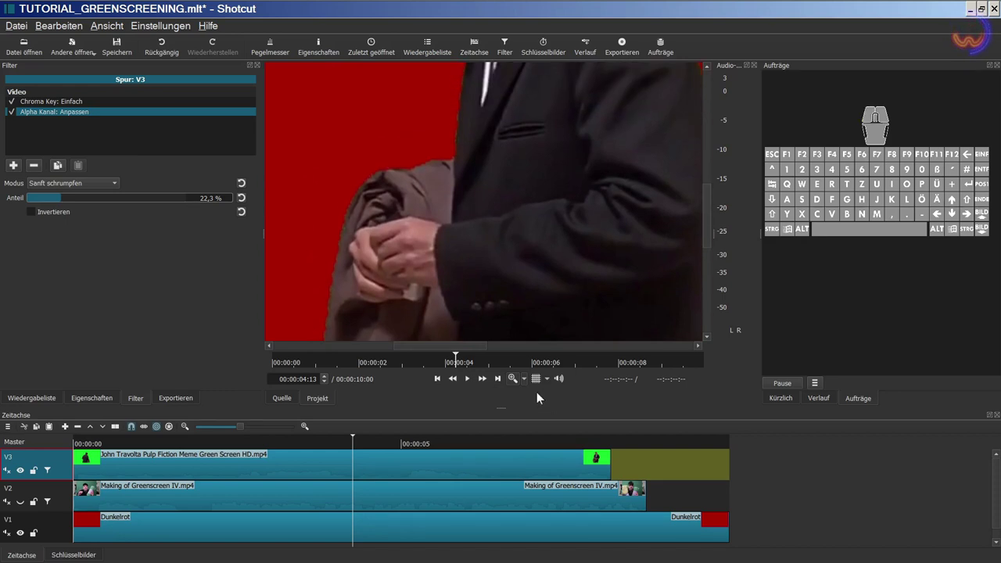
Examine the keyed edges of the Travolta figure's outstretched hand, jacket and coat at the 00:00:06:16 frame.
{"action": "left_click", "coordinate": [512, 379]}
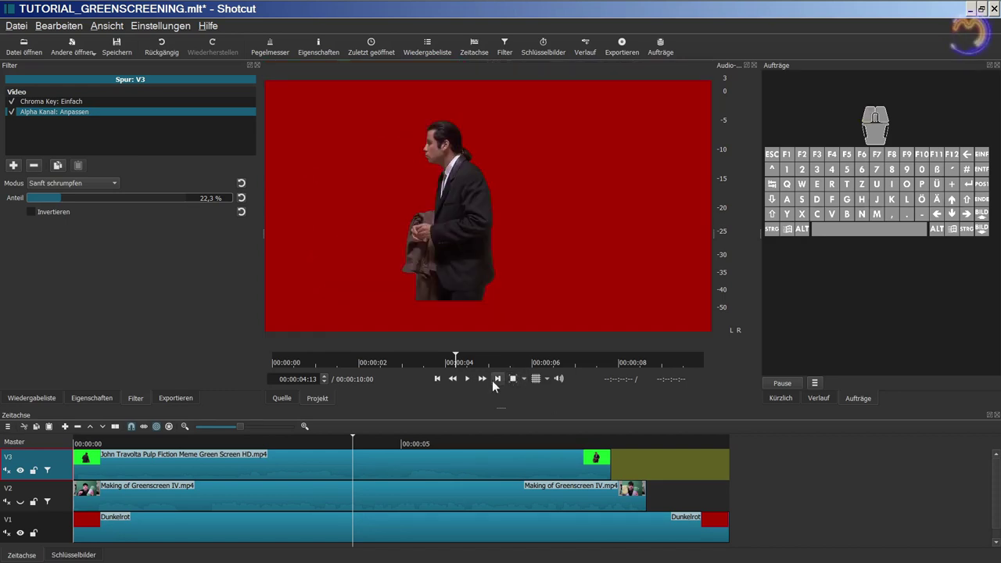
{"action": "left_click", "coordinate": [414, 443]}
{"action": "left_click_drag", "start_coordinate": [431, 438], "coordinate": [487, 438]}
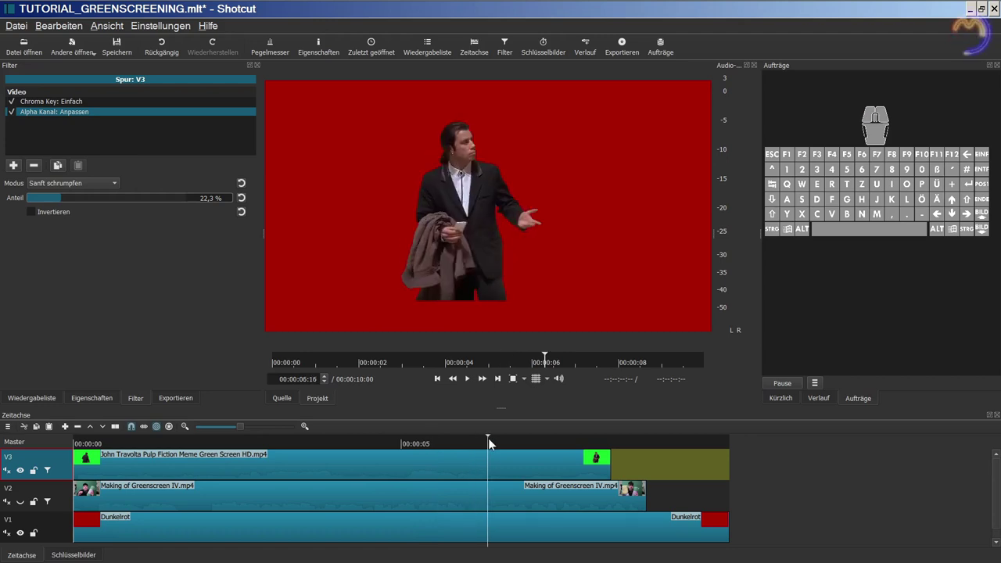
{"action": "left_click", "coordinate": [512, 378]}
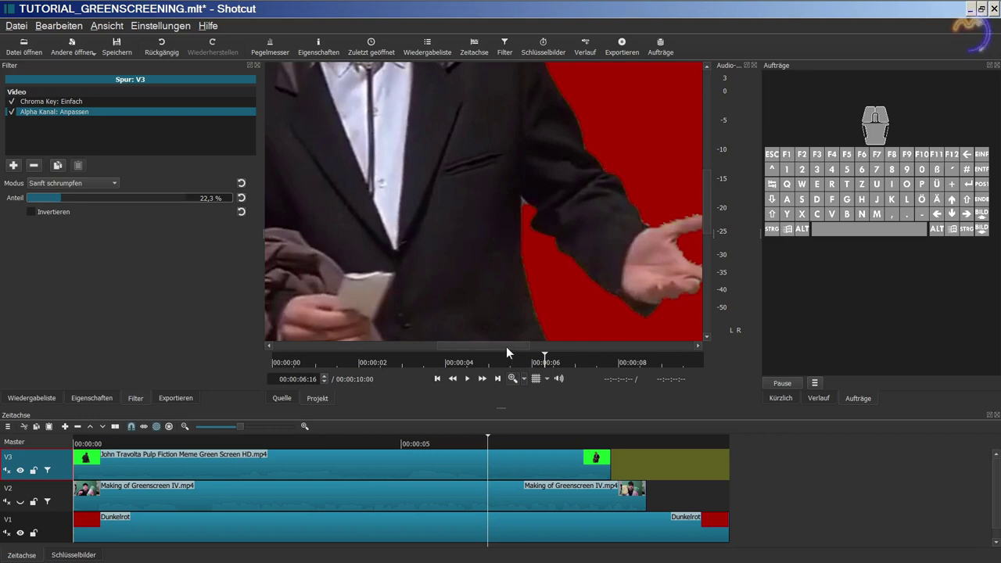
{"action": "left_click_drag", "start_coordinate": [506, 346], "coordinate": [547, 345]}
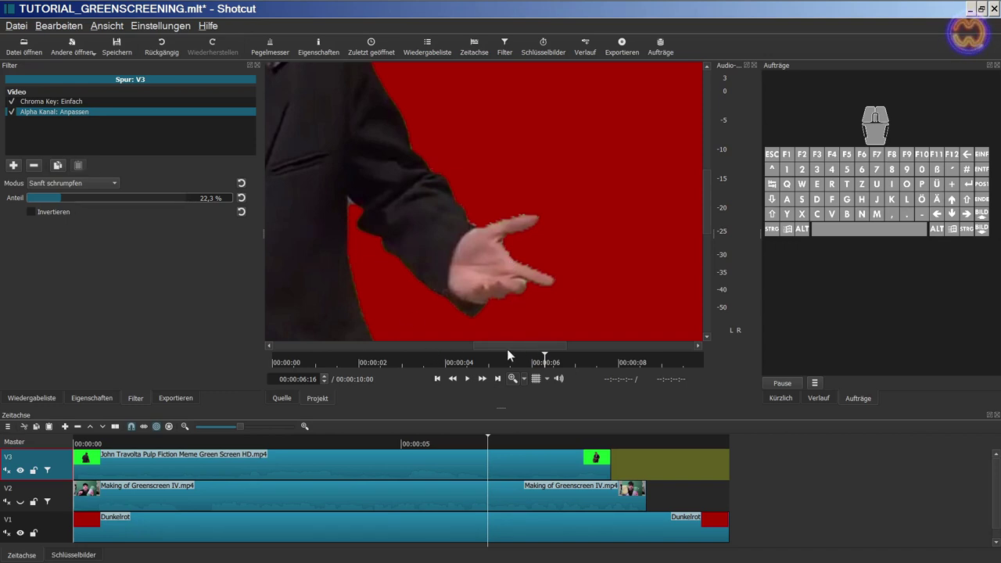
{"action": "left_click_drag", "start_coordinate": [510, 346], "coordinate": [447, 341]}
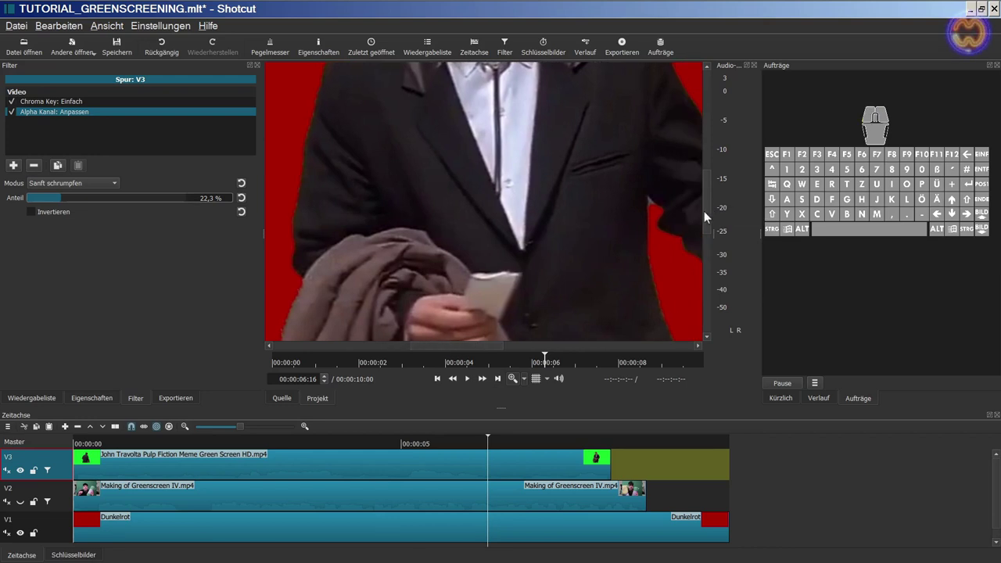
{"action": "left_click_drag", "start_coordinate": [703, 210], "coordinate": [710, 279]}
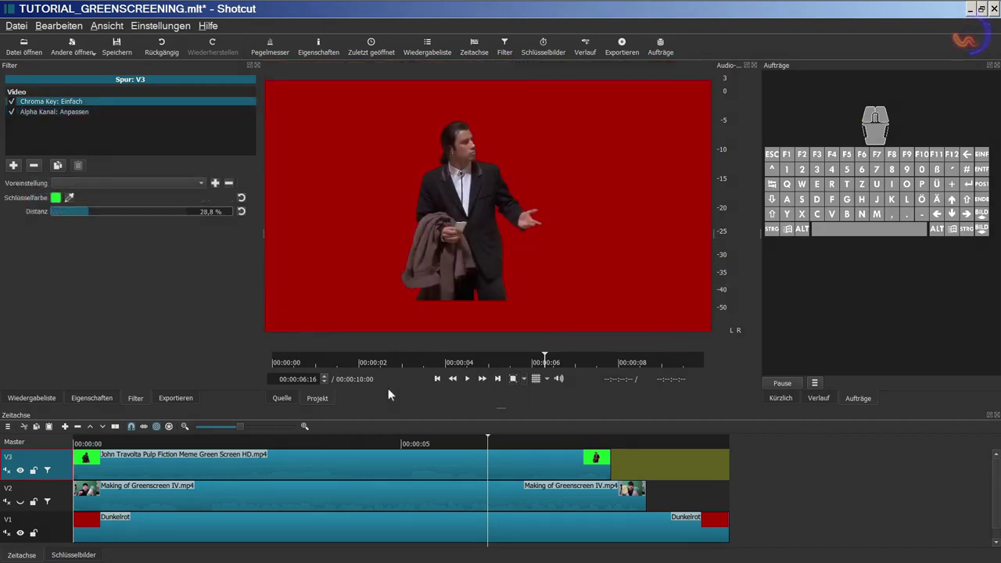
Hide track V3, show track V2, and select V2 to bring up its Chroma Key: Erweitert filter.
{"action": "left_click", "coordinate": [20, 470]}
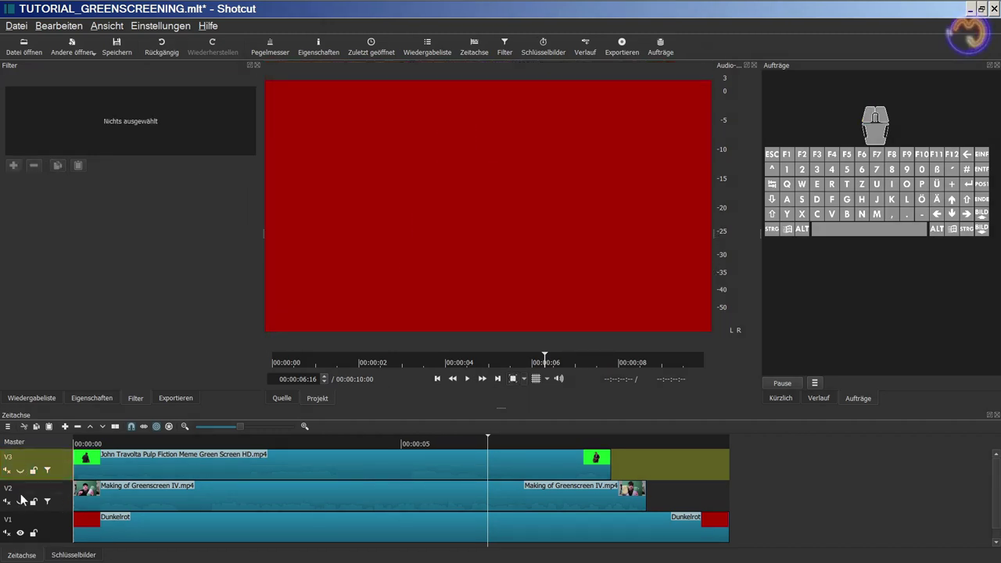
{"action": "left_click", "coordinate": [20, 501]}
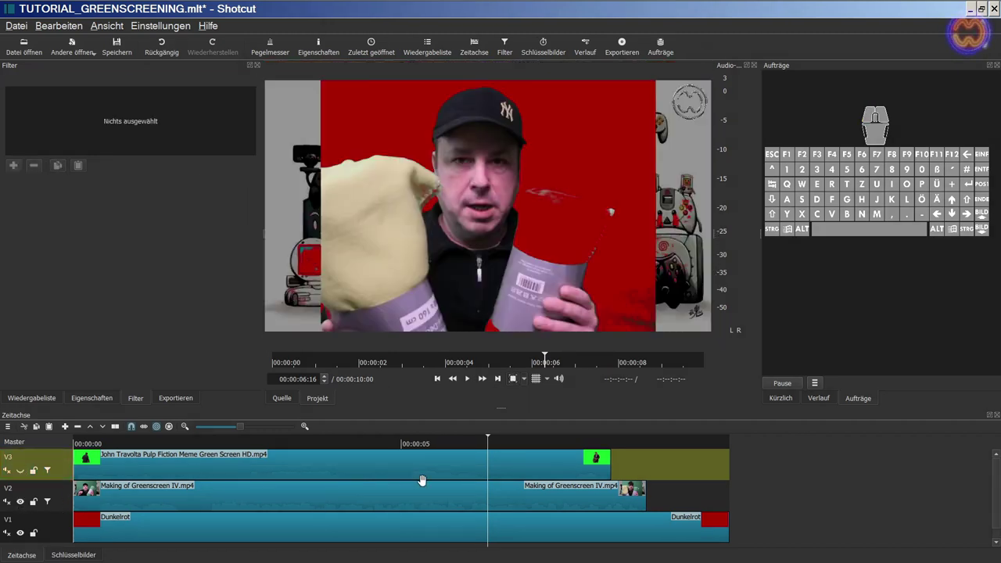
{"action": "left_click", "coordinate": [412, 438]}
{"action": "left_click_drag", "start_coordinate": [412, 442], "coordinate": [391, 442]}
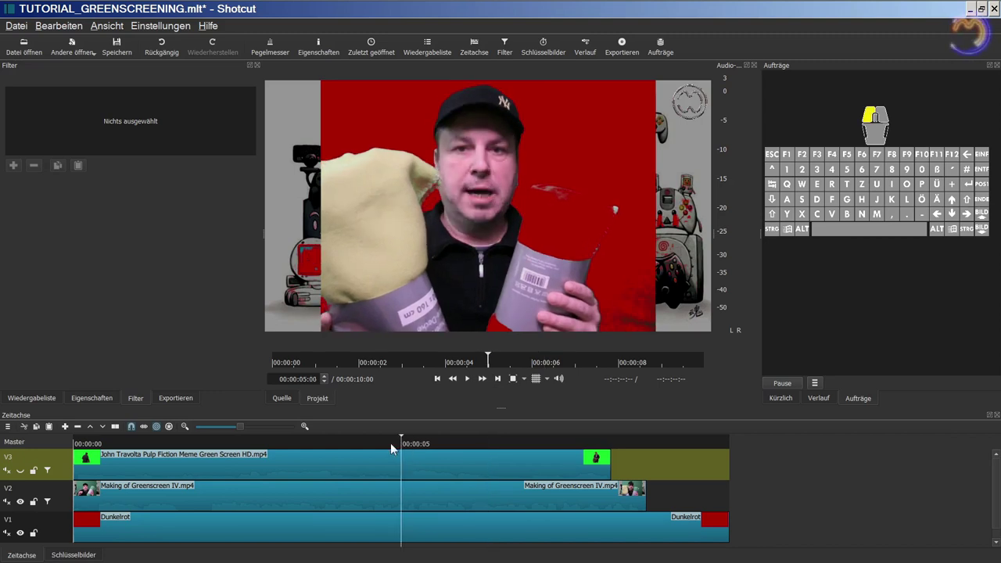
{"action": "left_click", "coordinate": [69, 487]}
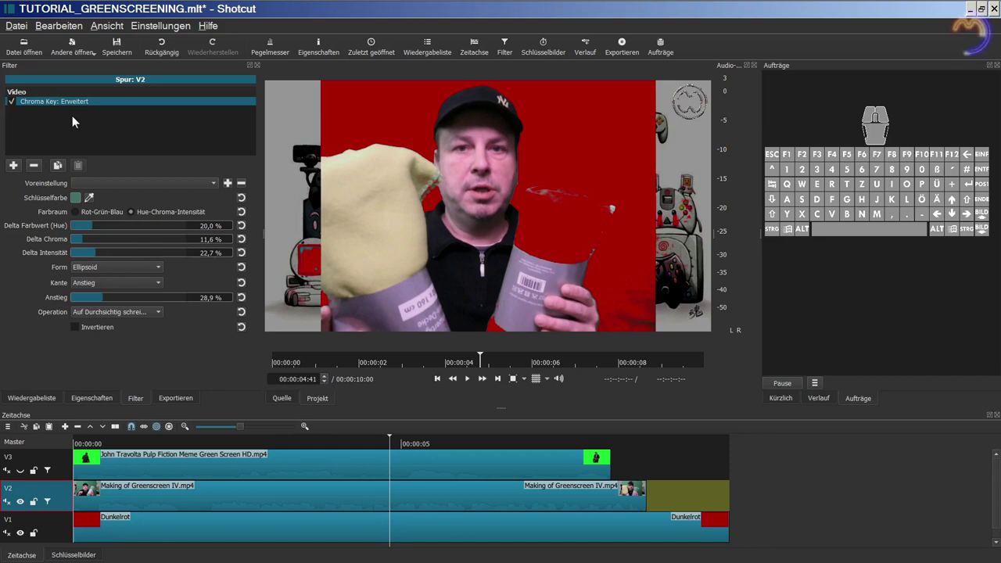
Look through the V2 clip at several points to examine how the green blanket and background are keyed.
{"action": "left_click", "coordinate": [364, 439]}
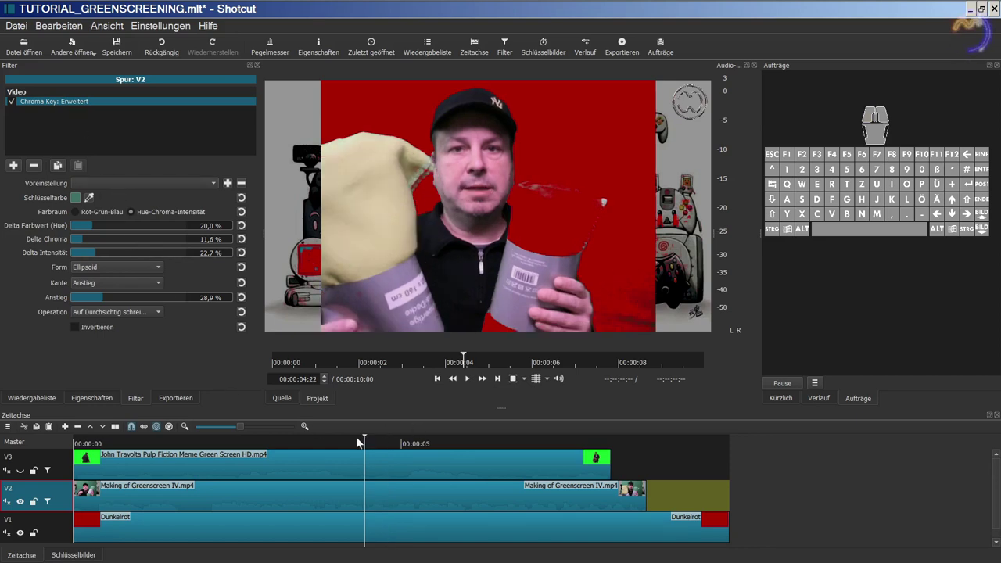
{"action": "left_click", "coordinate": [338, 436]}
{"action": "left_click", "coordinate": [305, 438]}
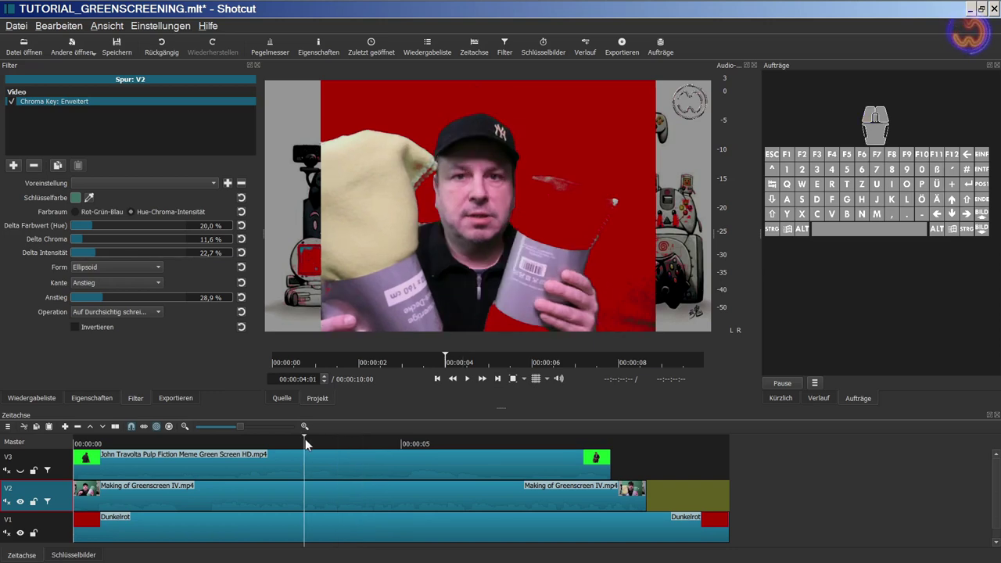
{"action": "left_click", "coordinate": [275, 442]}
{"action": "left_click", "coordinate": [251, 443]}
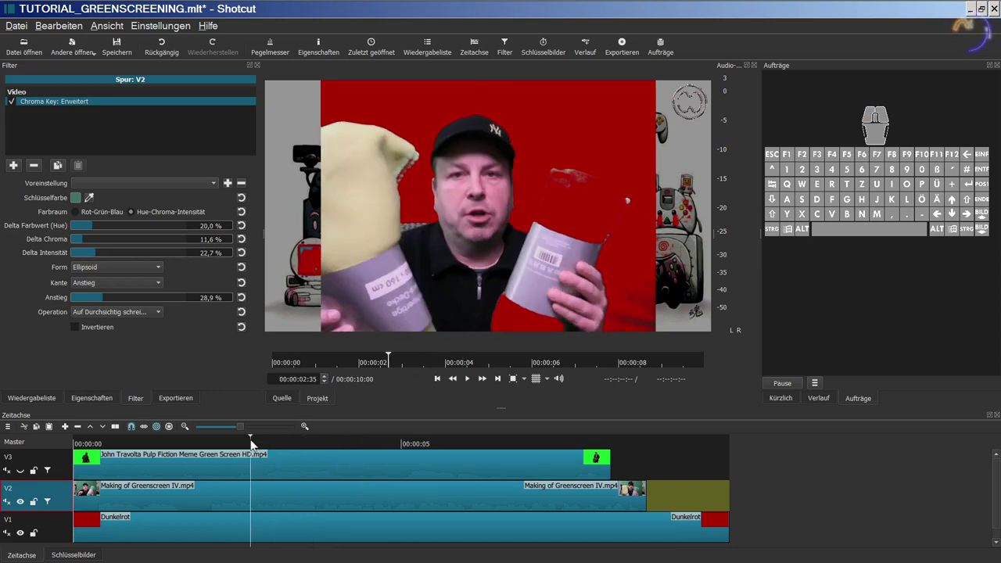
{"action": "left_click", "coordinate": [222, 438]}
{"action": "left_click", "coordinate": [372, 441]}
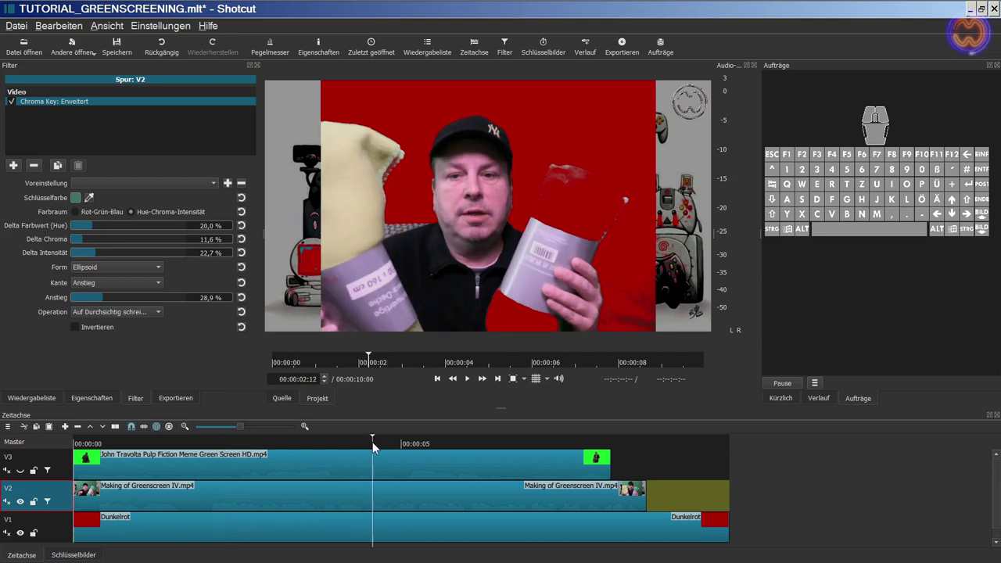
{"action": "left_click_drag", "start_coordinate": [373, 441], "coordinate": [554, 443]}
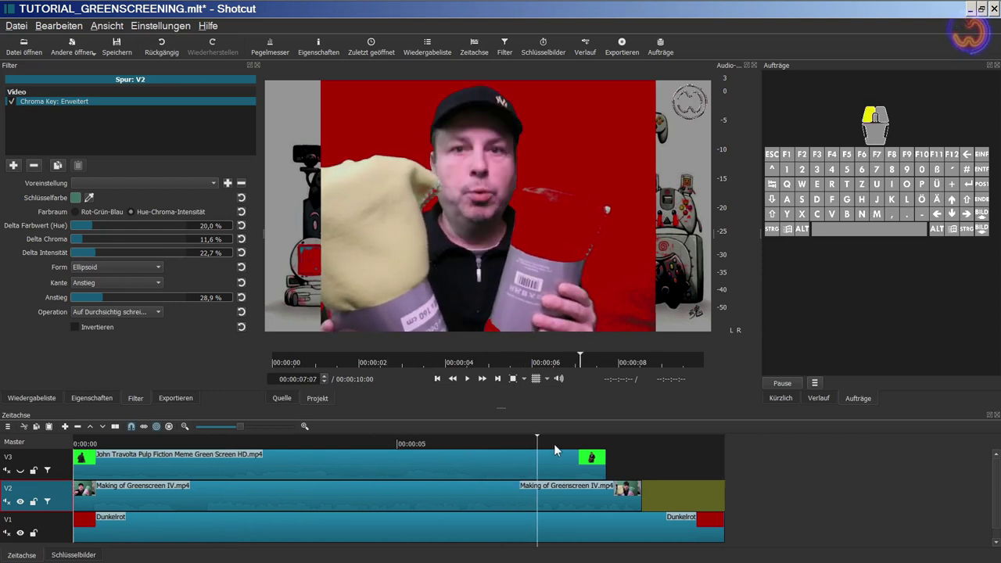
Reset Delta Chroma, Delta Intensität and Anstieg to their defaults in V2's Chroma Key: Erweitert filter.
{"action": "left_click", "coordinate": [241, 240]}
{"action": "left_click", "coordinate": [242, 253]}
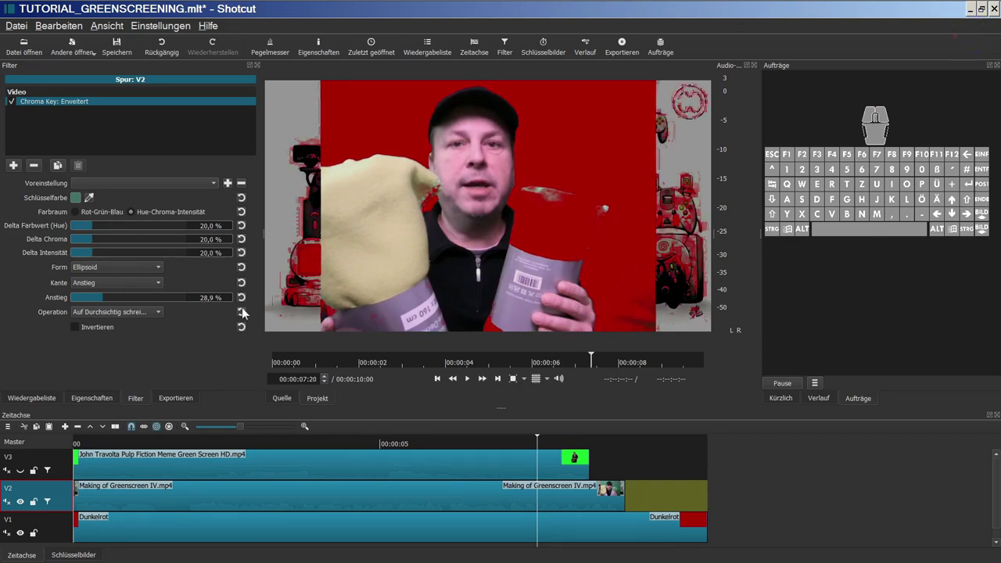
{"action": "left_click", "coordinate": [240, 298]}
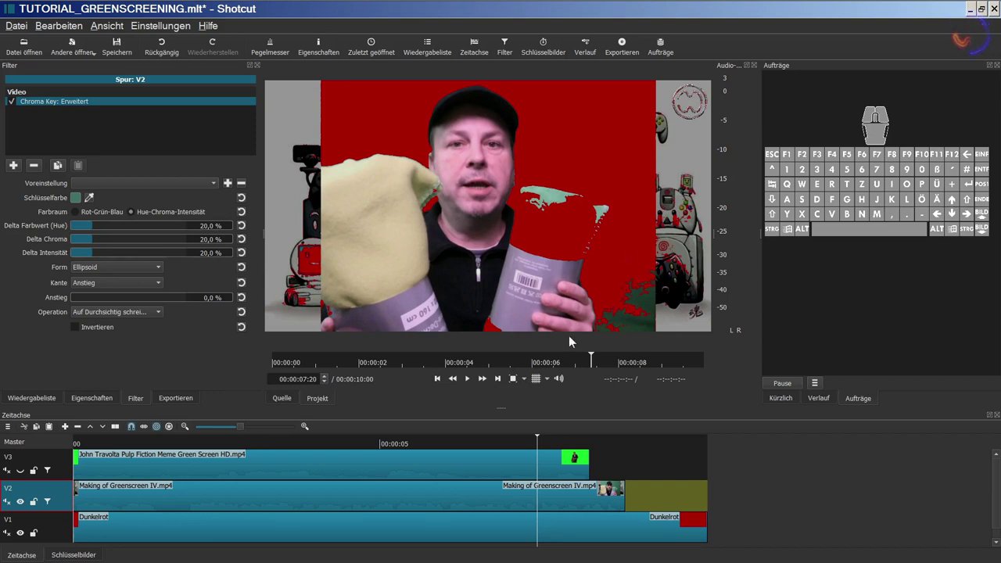
Check the key with the default settings on earlier frames of the V2 clip, back to about 00:00:01:23.
{"action": "left_click", "coordinate": [485, 437]}
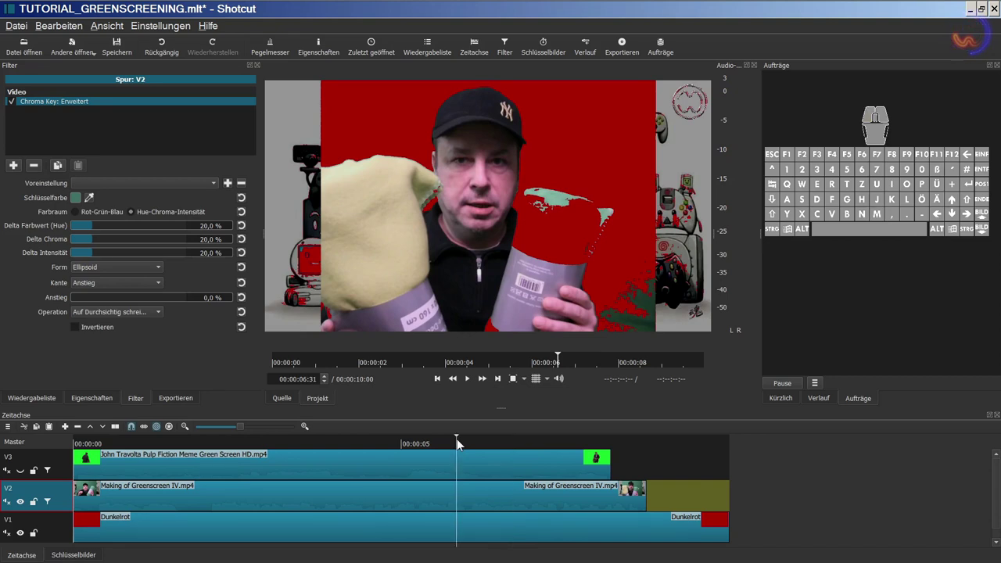
{"action": "left_click", "coordinate": [456, 439]}
{"action": "left_click", "coordinate": [428, 438]}
{"action": "left_click", "coordinate": [393, 440]}
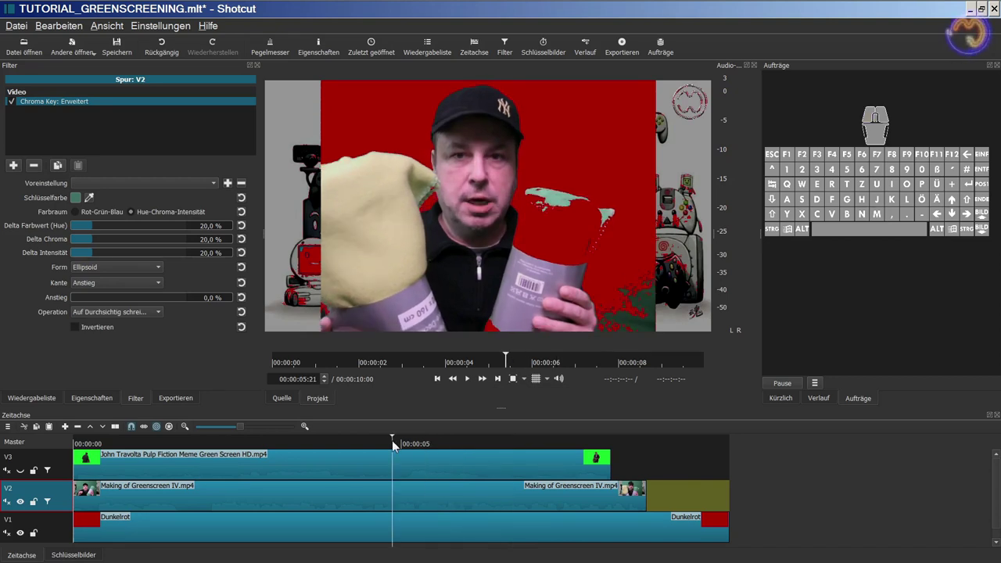
{"action": "left_click", "coordinate": [352, 440]}
{"action": "left_click", "coordinate": [318, 441]}
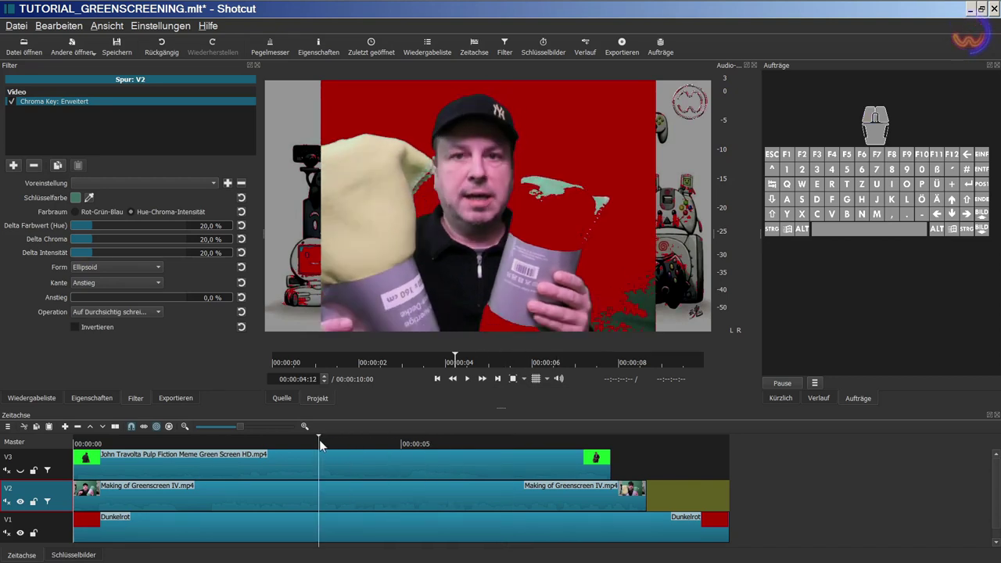
{"action": "left_click", "coordinate": [271, 441]}
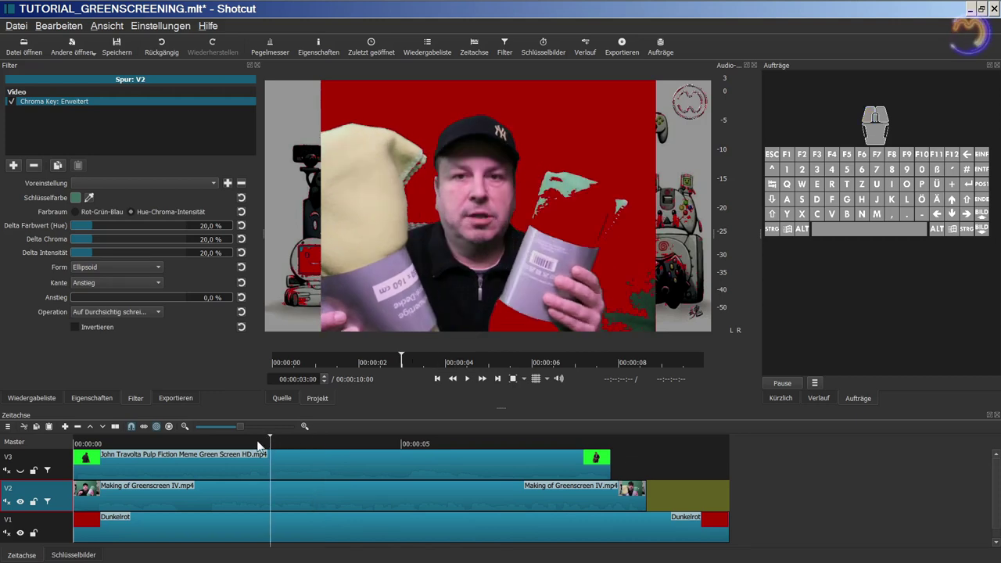
{"action": "left_click", "coordinate": [242, 440]}
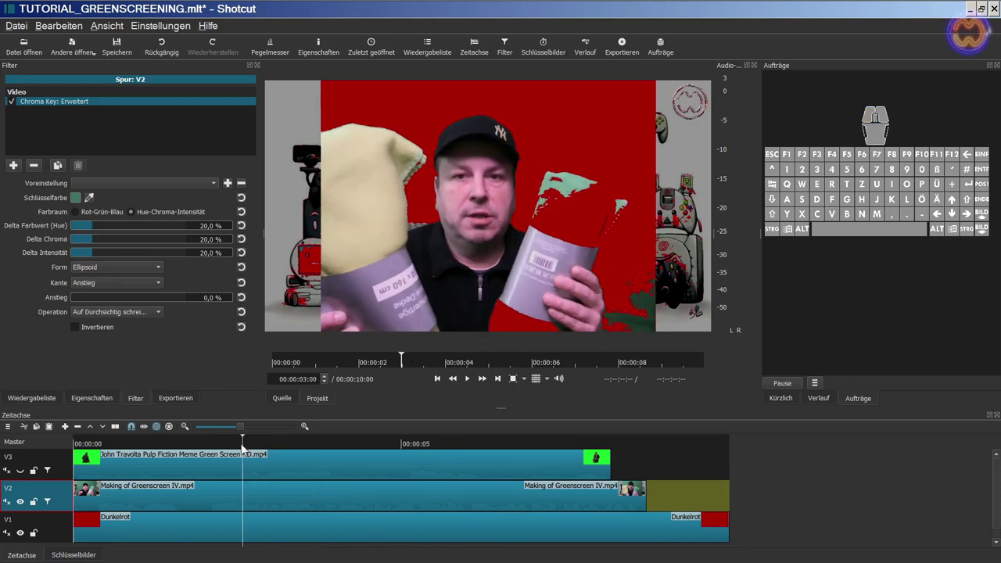
{"action": "left_click", "coordinate": [183, 448]}
{"action": "left_click", "coordinate": [159, 447]}
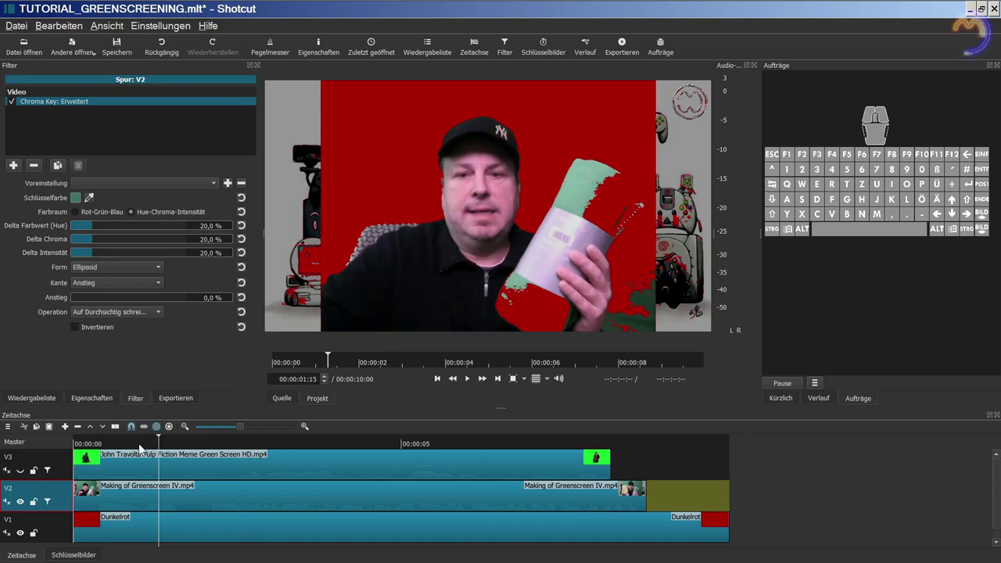
{"action": "left_click", "coordinate": [169, 447]}
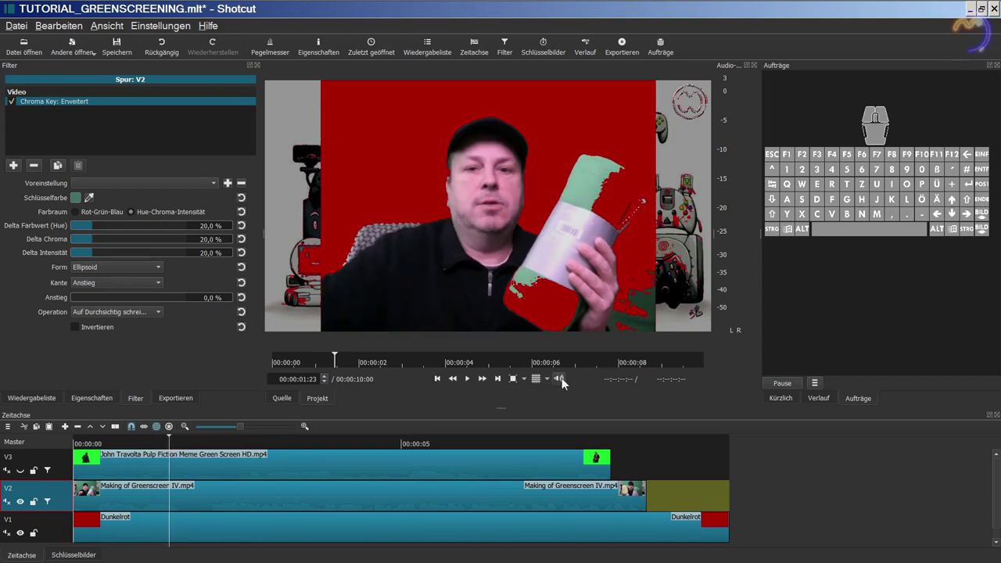
Inspect the man's face outline, dark jacket and collar close up for keying flaws.
{"action": "left_click", "coordinate": [517, 379]}
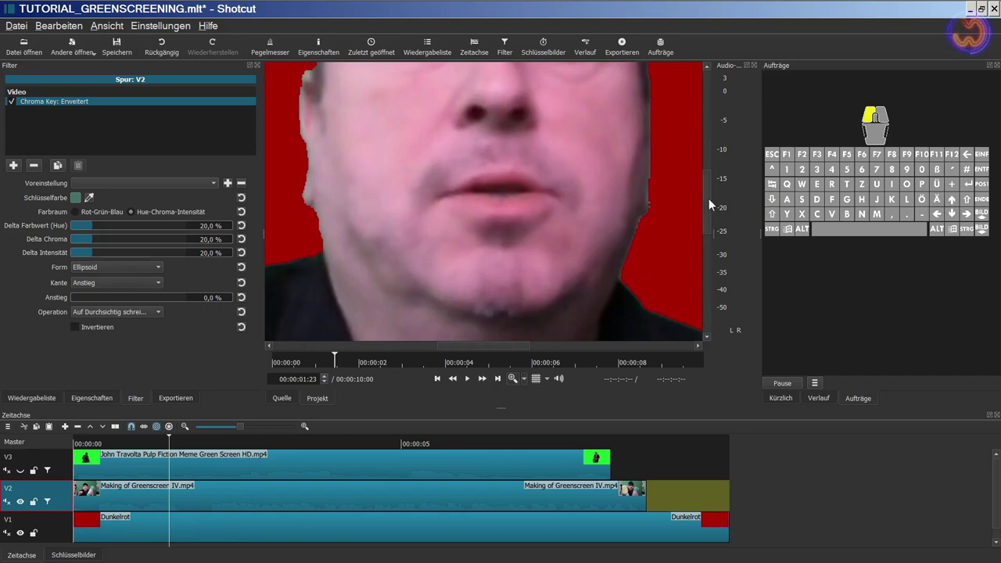
{"action": "left_click_drag", "start_coordinate": [708, 199], "coordinate": [708, 258]}
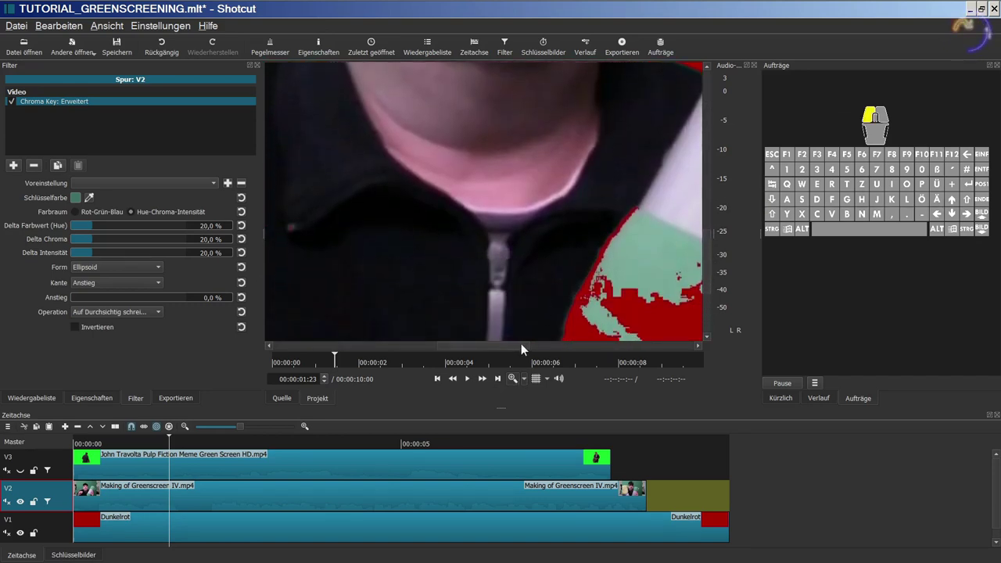
{"action": "left_click_drag", "start_coordinate": [521, 343], "coordinate": [470, 343]}
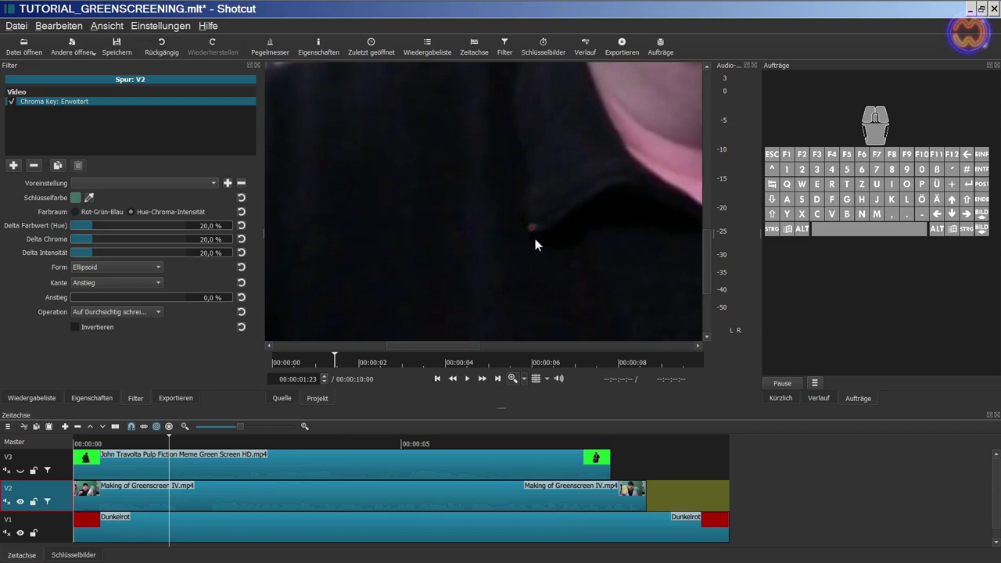
Set Delta Farbwert (Hue) to 38,7 % while viewing the mask of the whole frame with Invertieren temporarily enabled.
{"action": "left_click", "coordinate": [74, 327]}
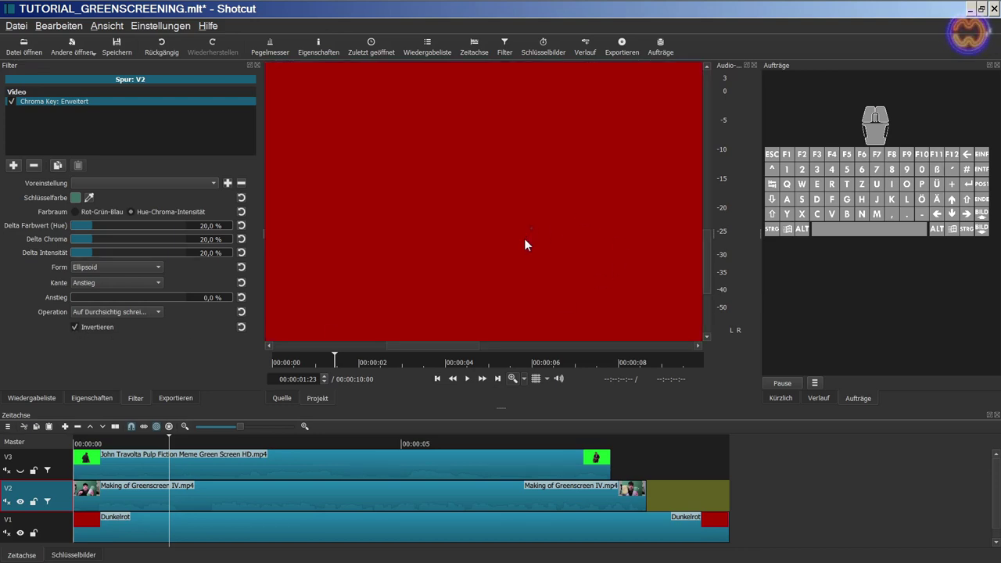
{"action": "left_click", "coordinate": [509, 378]}
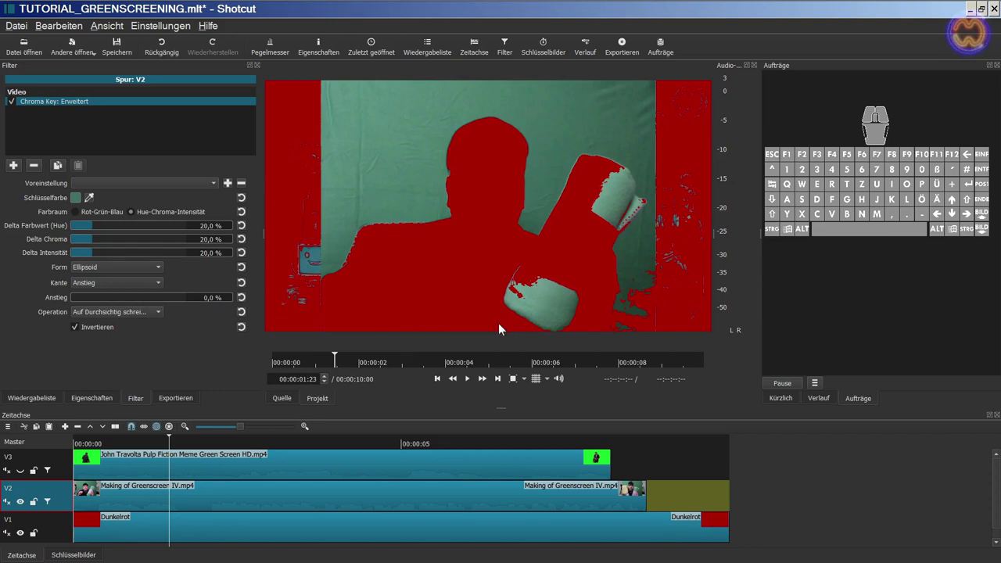
{"action": "left_click", "coordinate": [90, 225]}
{"action": "left_click_drag", "start_coordinate": [90, 225], "coordinate": [145, 225]}
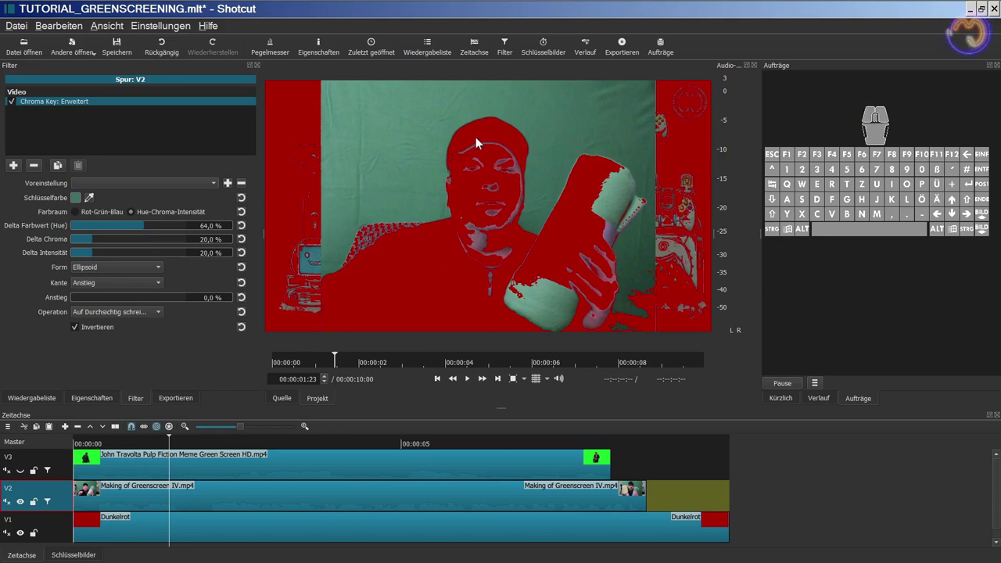
{"action": "left_click_drag", "start_coordinate": [133, 226], "coordinate": [116, 224]}
{"action": "left_click", "coordinate": [103, 327]}
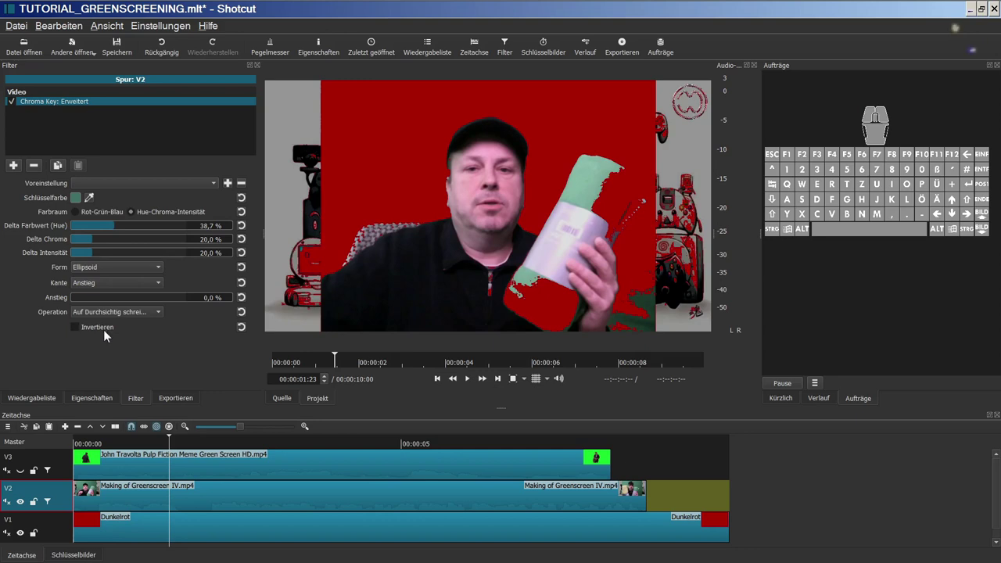
Hide track V2, show track V3 again, and examine the Travolta figure's head edges up close.
{"action": "left_click", "coordinate": [21, 500]}
{"action": "left_click", "coordinate": [21, 471]}
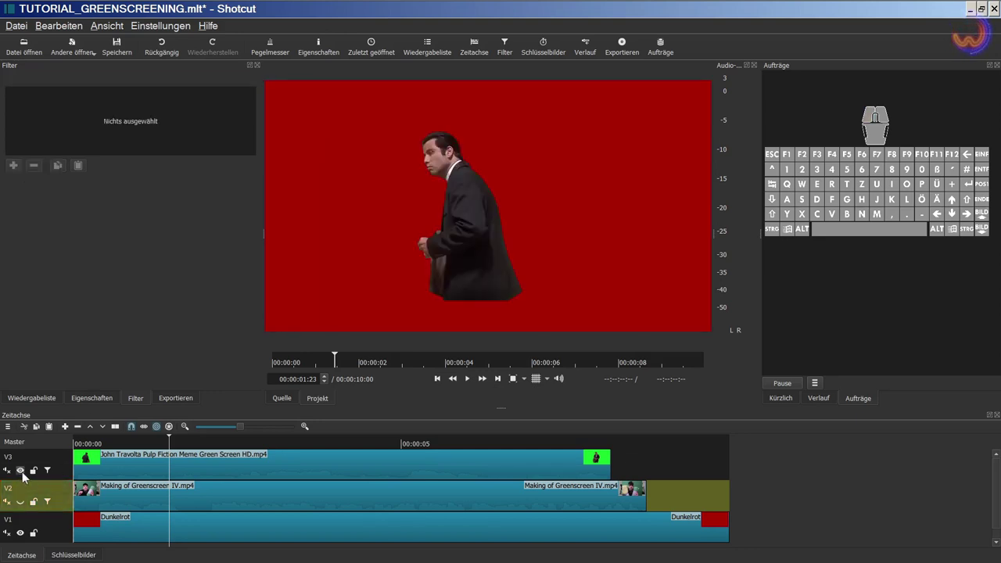
{"action": "left_click", "coordinate": [516, 377]}
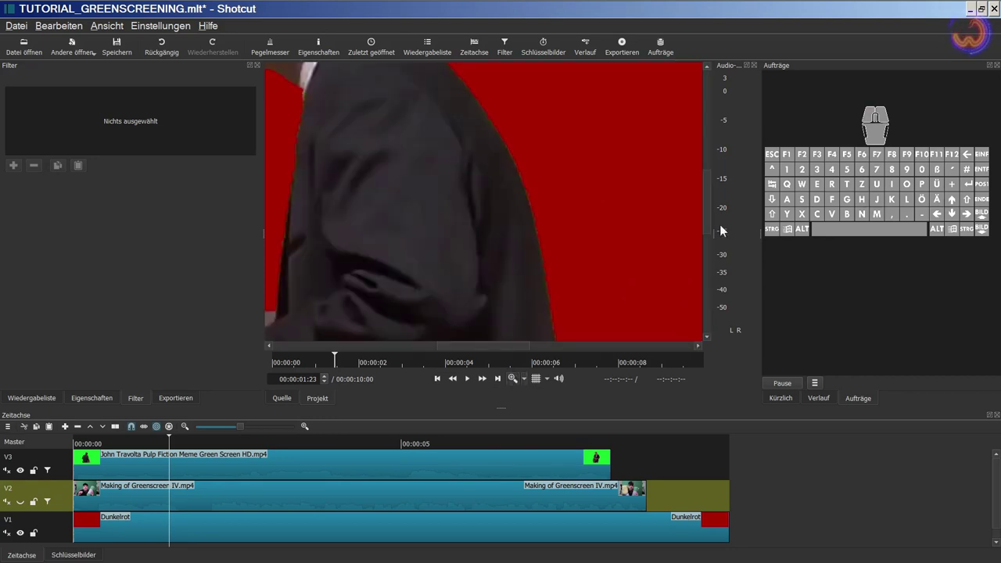
{"action": "left_click_drag", "start_coordinate": [705, 225], "coordinate": [707, 178]}
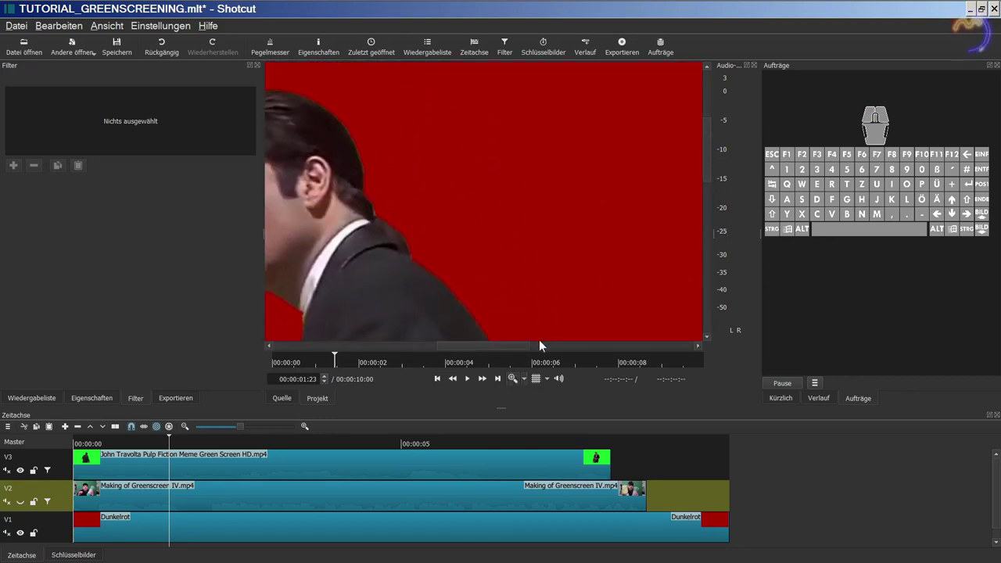
{"action": "left_click_drag", "start_coordinate": [516, 346], "coordinate": [469, 346]}
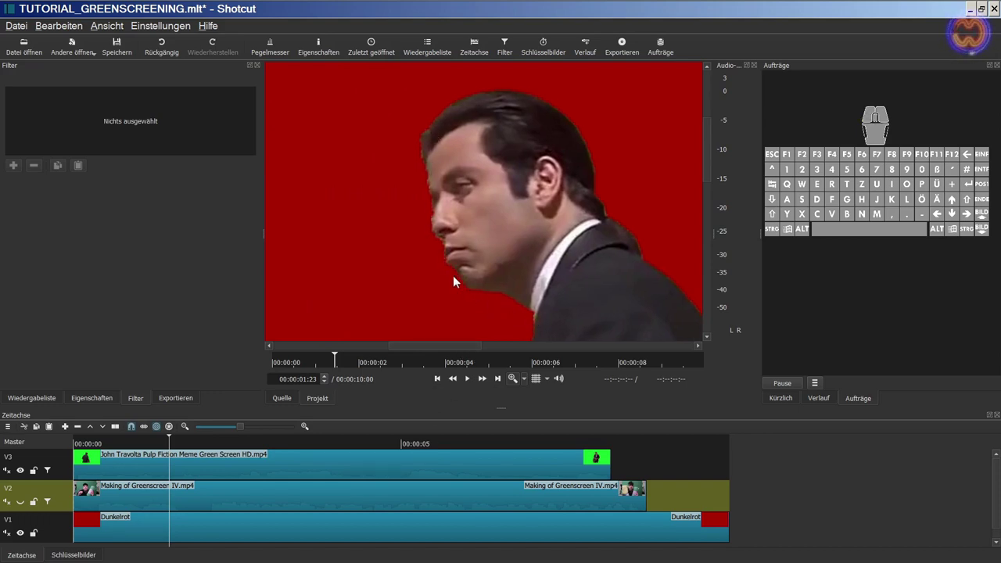
Inspect the codec, resolution, frame rate and pixel format in the properties of the V3 Travolta clip.
{"action": "left_click", "coordinate": [203, 496]}
{"action": "left_click", "coordinate": [217, 464]}
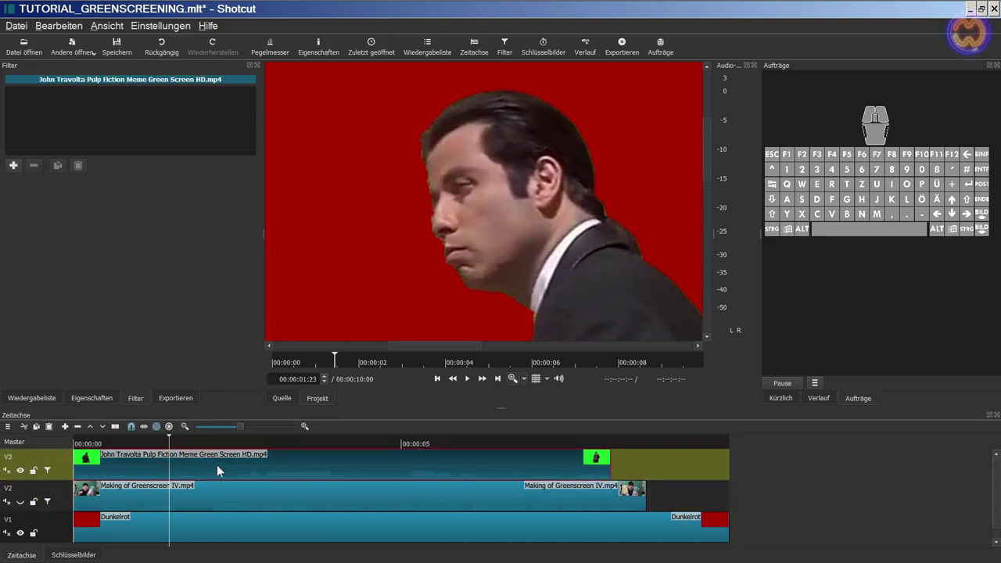
{"action": "left_click", "coordinate": [81, 398]}
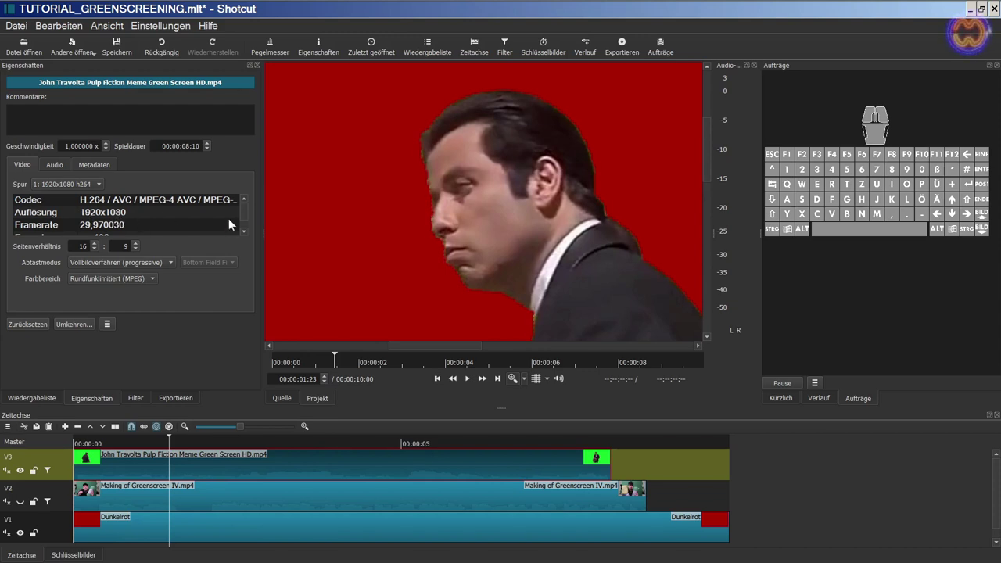
{"action": "left_click_drag", "start_coordinate": [244, 211], "coordinate": [244, 215]}
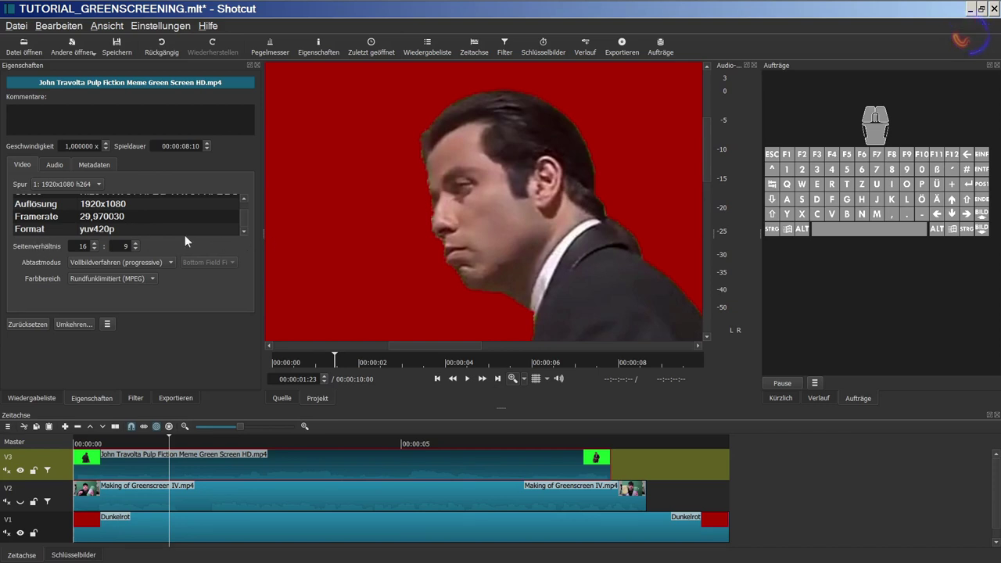
Check the Travolta figure's keyed edges close up on further frames up to 00:00:07:17, ending with the whole frame in view.
{"action": "left_click", "coordinate": [453, 347]}
{"action": "left_click_drag", "start_coordinate": [452, 347], "coordinate": [459, 347]}
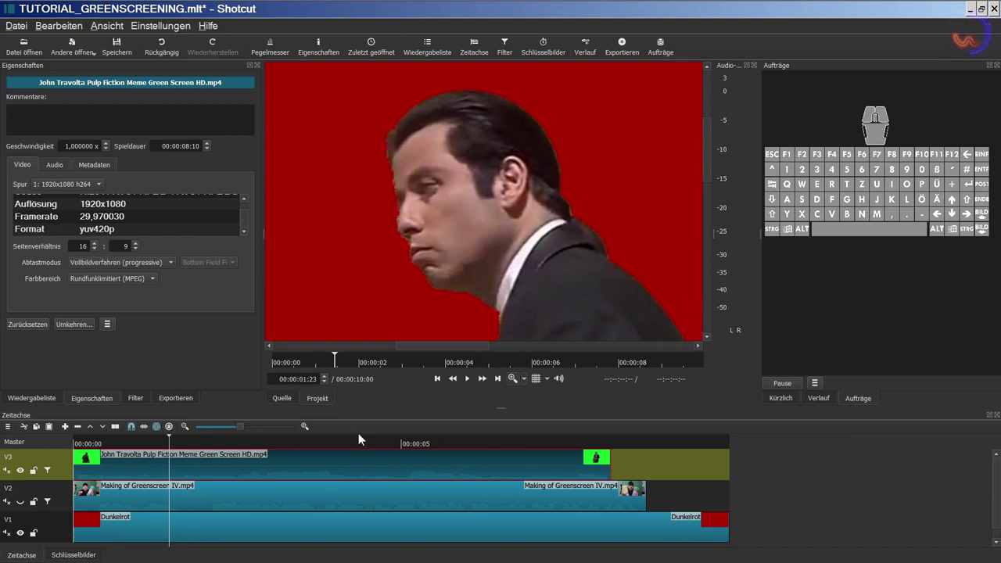
{"action": "left_click", "coordinate": [338, 440]}
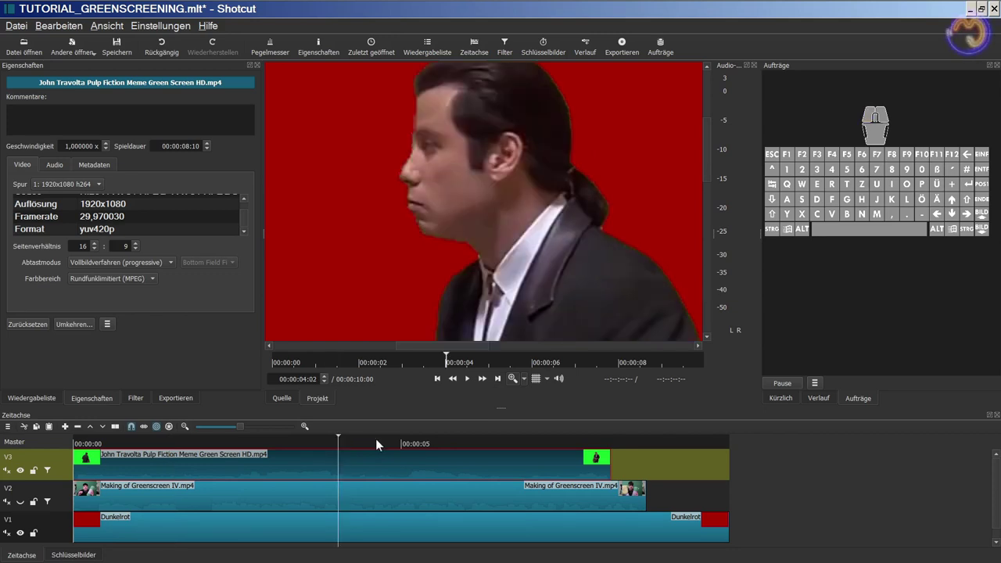
{"action": "left_click", "coordinate": [376, 439]}
{"action": "left_click", "coordinate": [413, 442]}
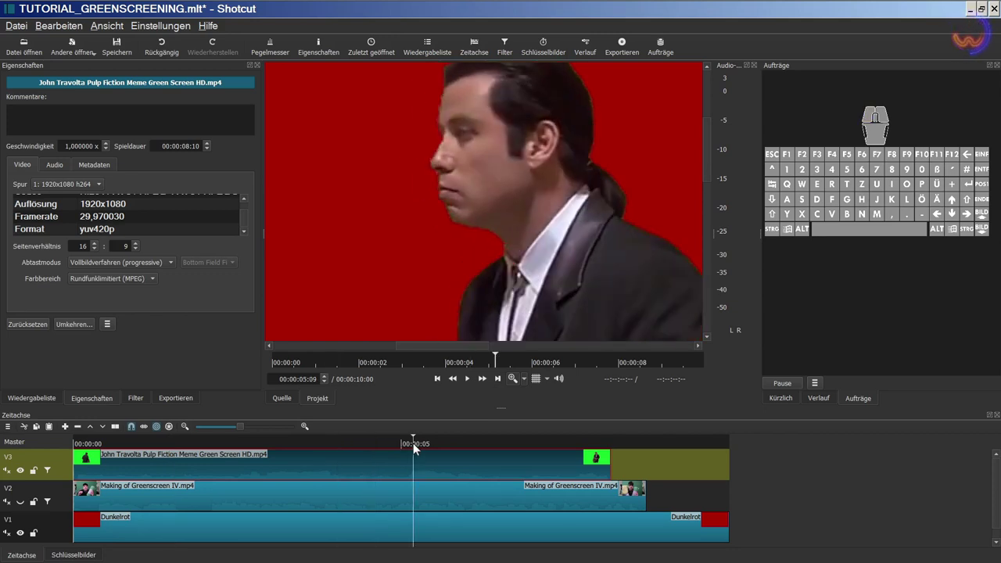
{"action": "left_click", "coordinate": [436, 443]}
{"action": "left_click", "coordinate": [472, 441]}
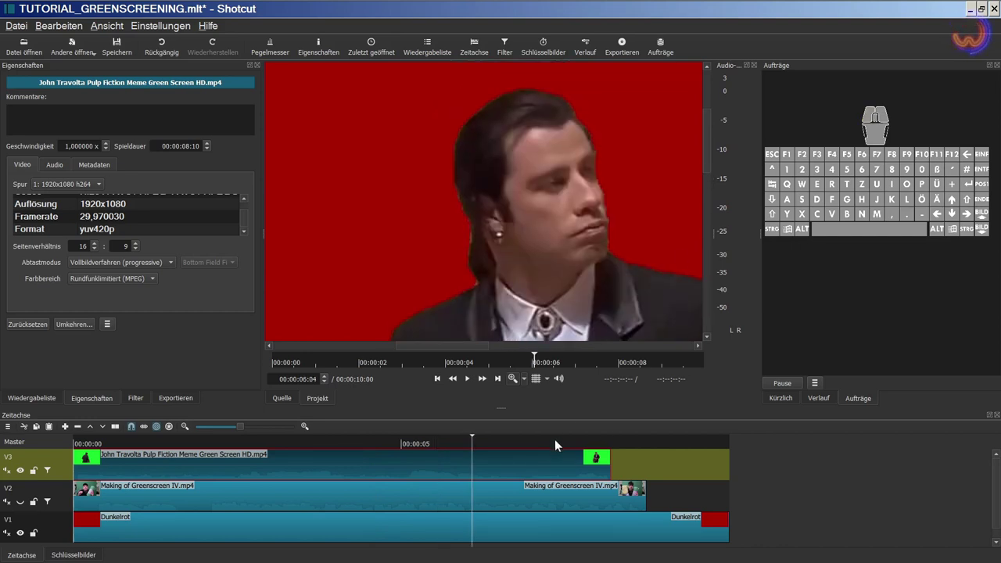
{"action": "left_click", "coordinate": [555, 438]}
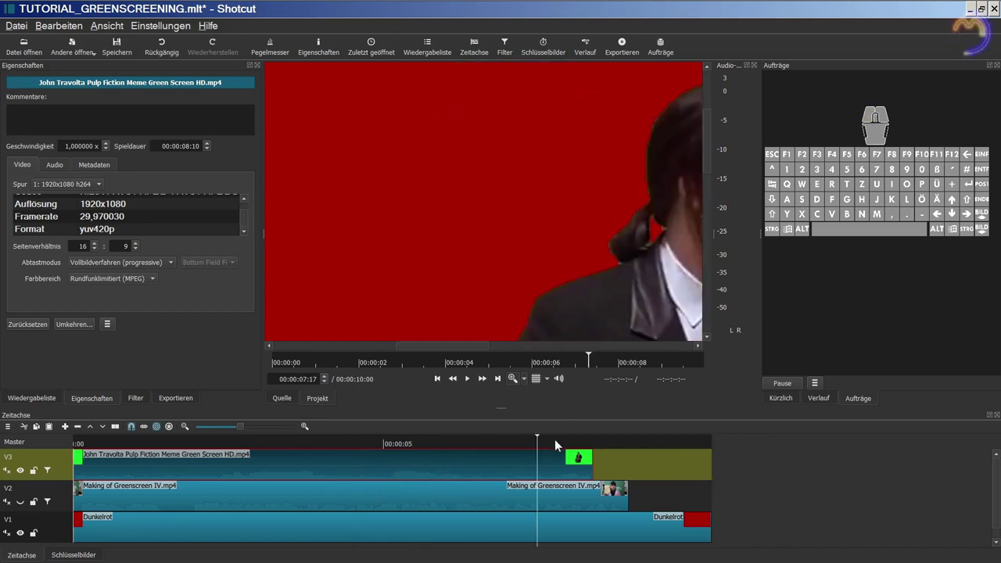
{"action": "left_click", "coordinate": [510, 379]}
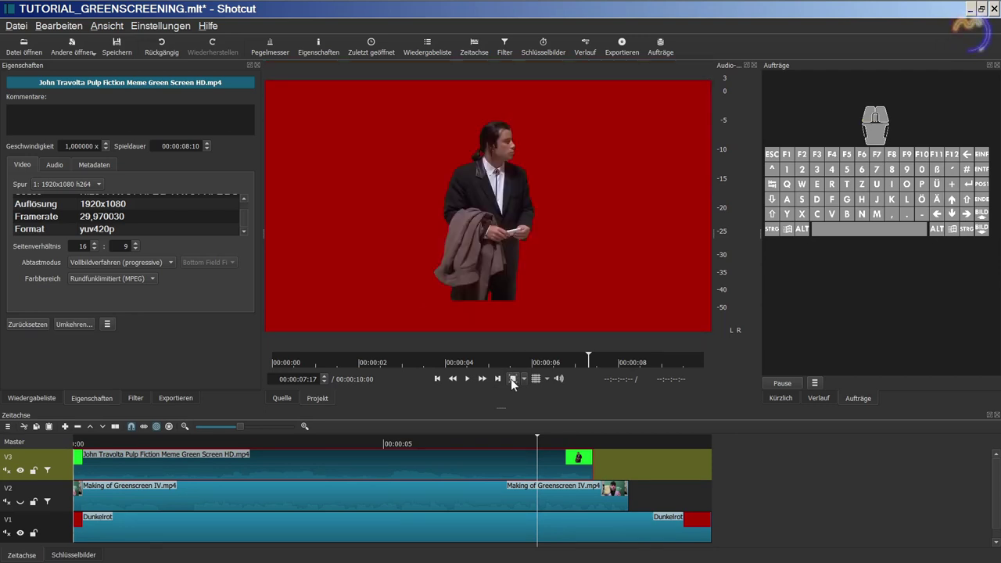
Compare the Travolta figure's head edges with track V3's Alpha Kanal: Anpassen filter switched off and on, leaving the filter enabled.
{"action": "left_click", "coordinate": [131, 396]}
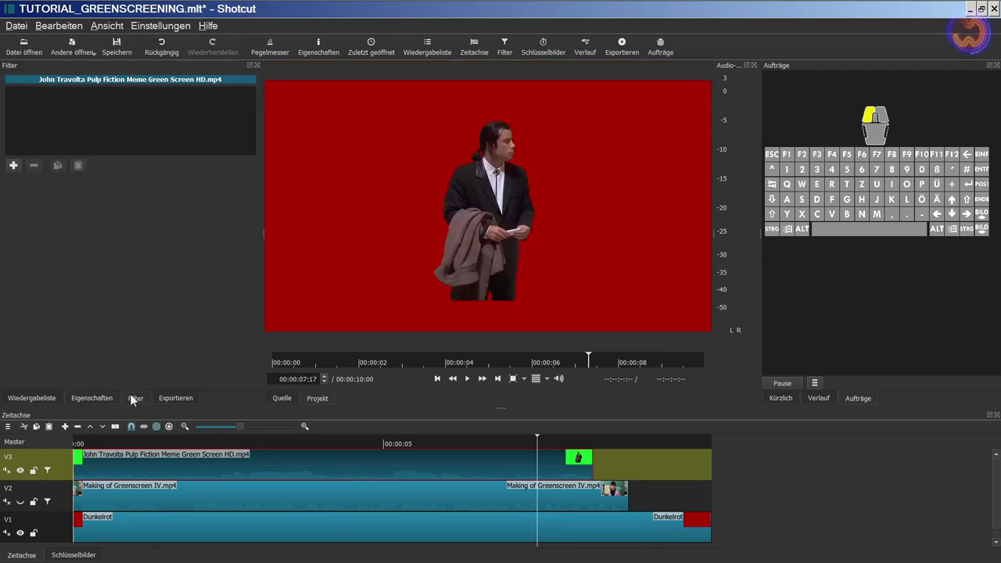
{"action": "left_click", "coordinate": [61, 469]}
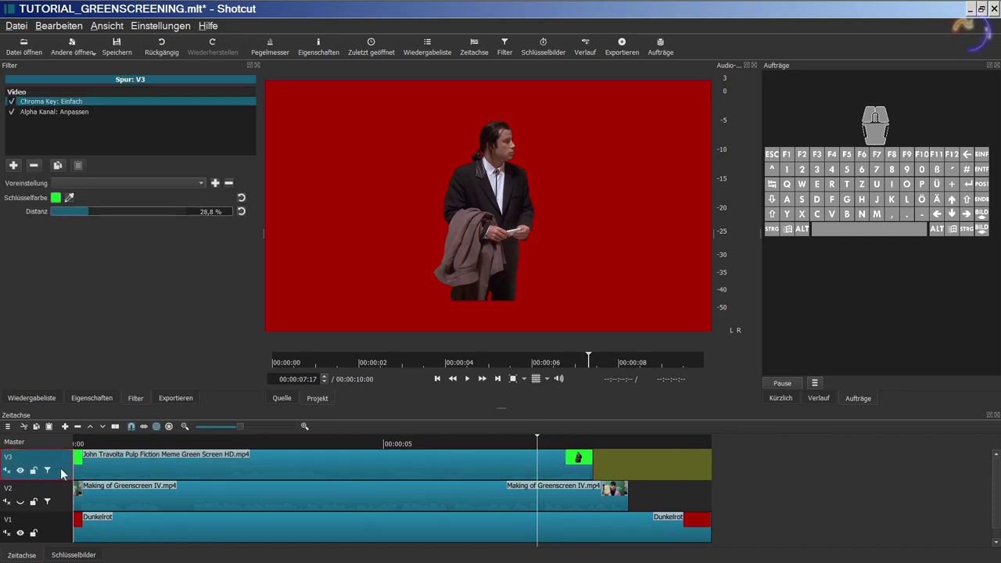
{"action": "left_click", "coordinate": [56, 110]}
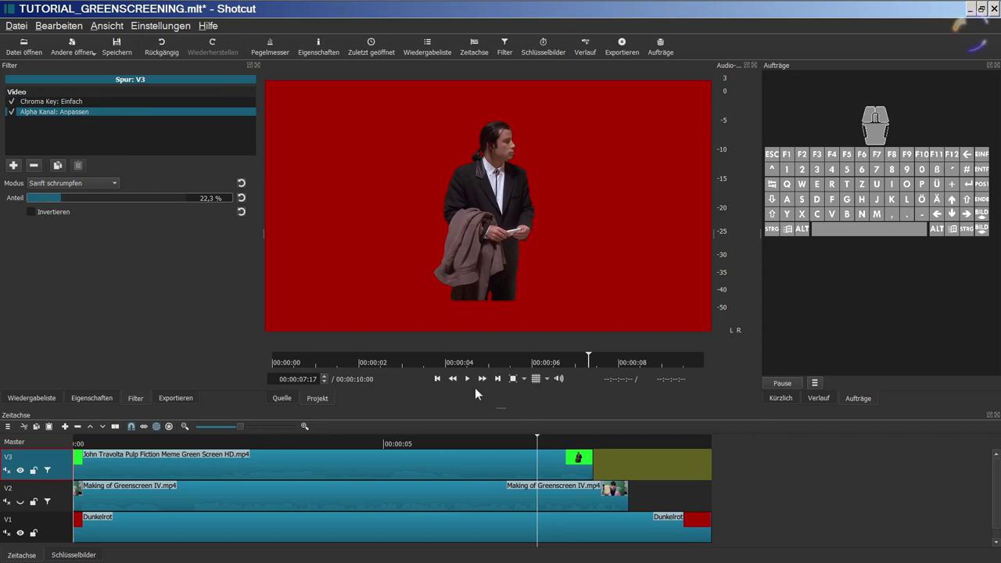
{"action": "left_click", "coordinate": [512, 379]}
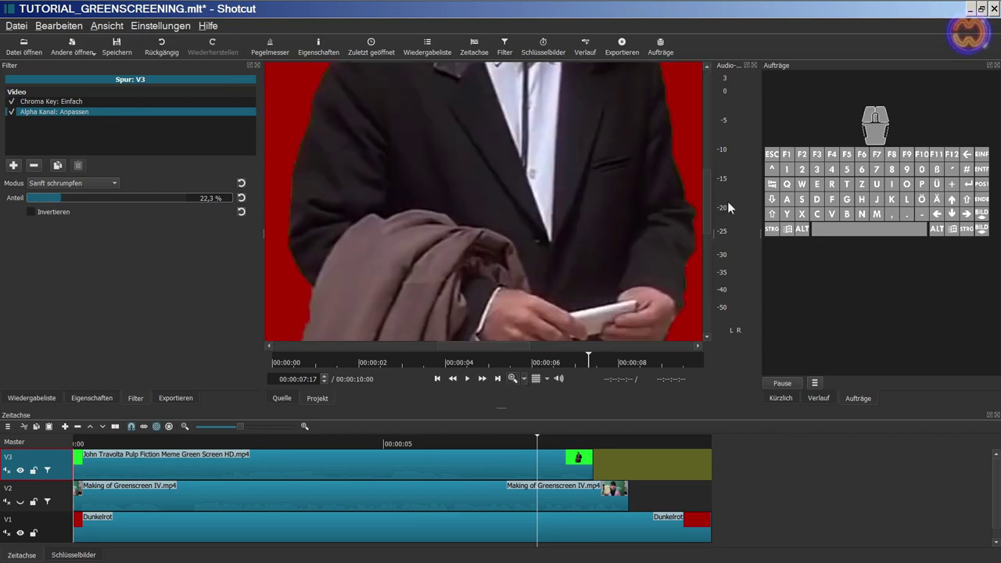
{"action": "left_click_drag", "start_coordinate": [710, 204], "coordinate": [710, 130]}
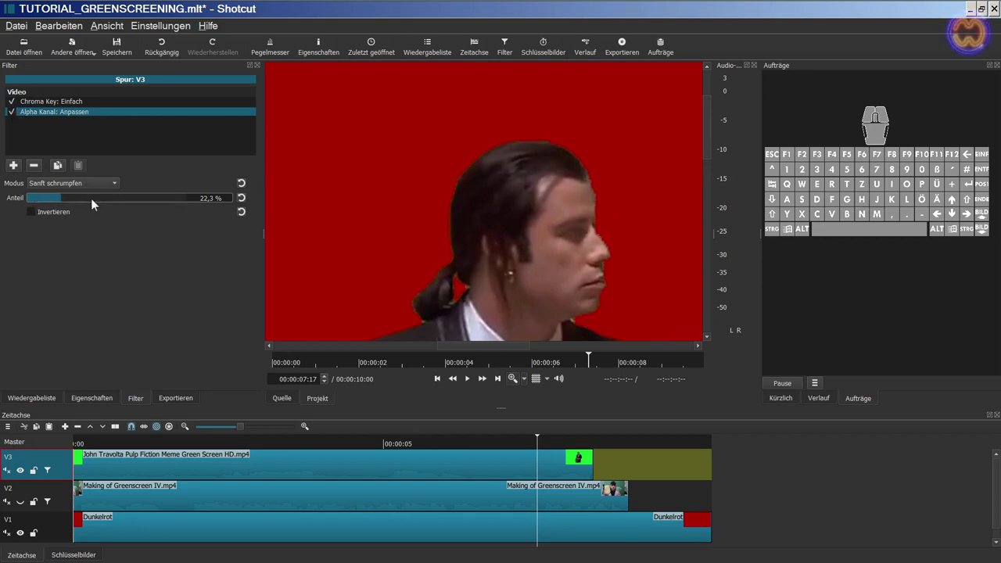
{"action": "left_click", "coordinate": [13, 114]}
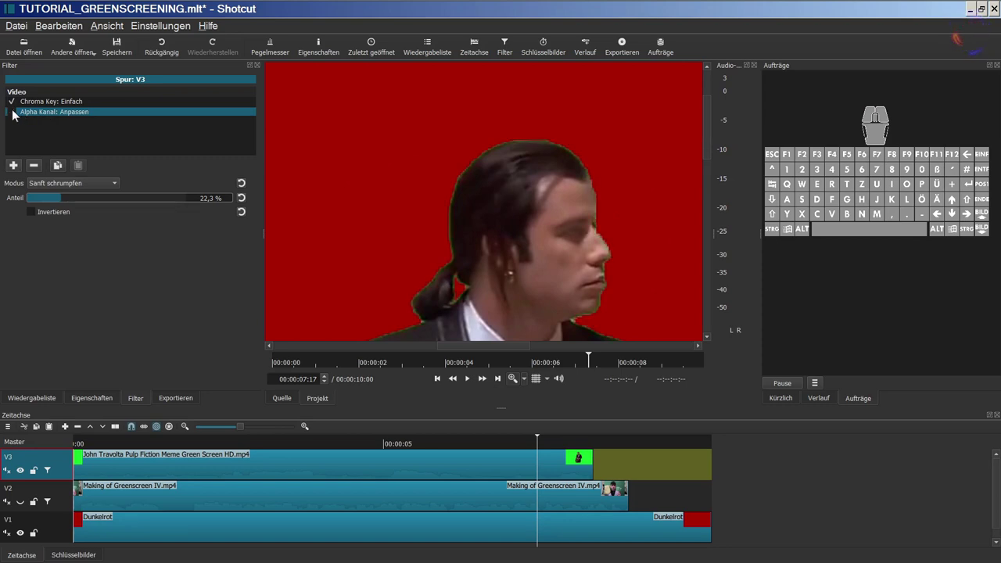
{"action": "left_click", "coordinate": [12, 114]}
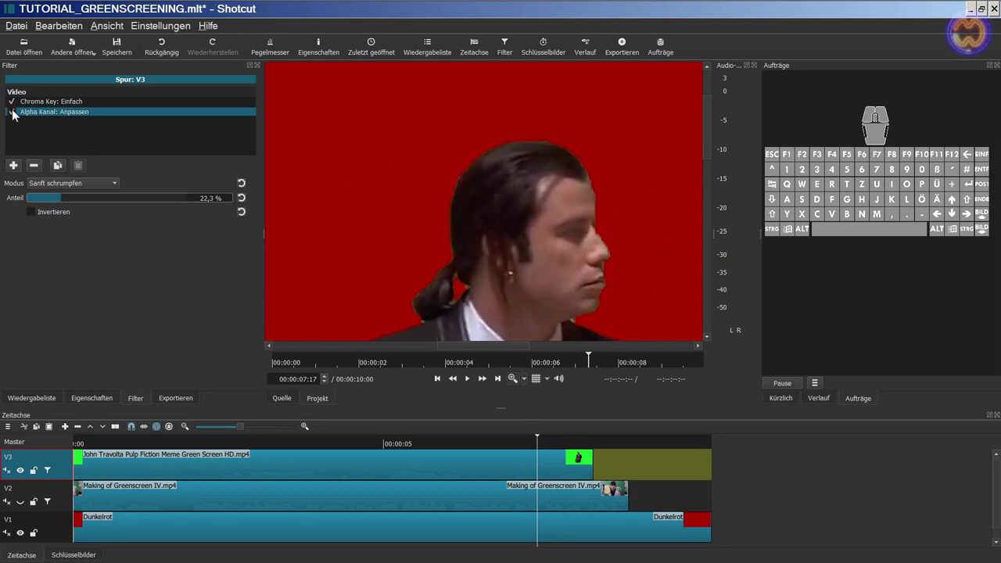
{"action": "left_click", "coordinate": [13, 114]}
{"action": "left_click", "coordinate": [13, 114]}
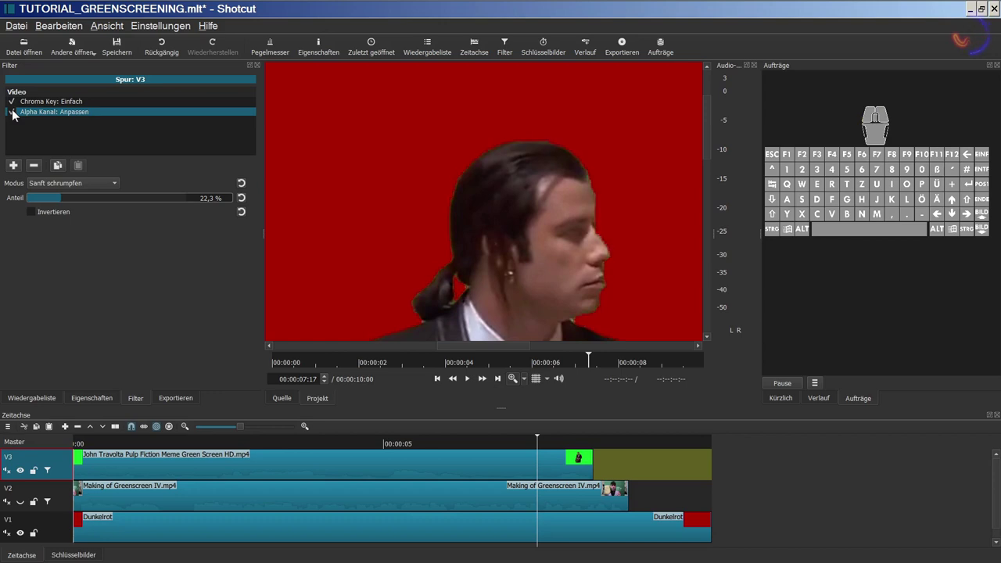
{"action": "left_click", "coordinate": [512, 378]}
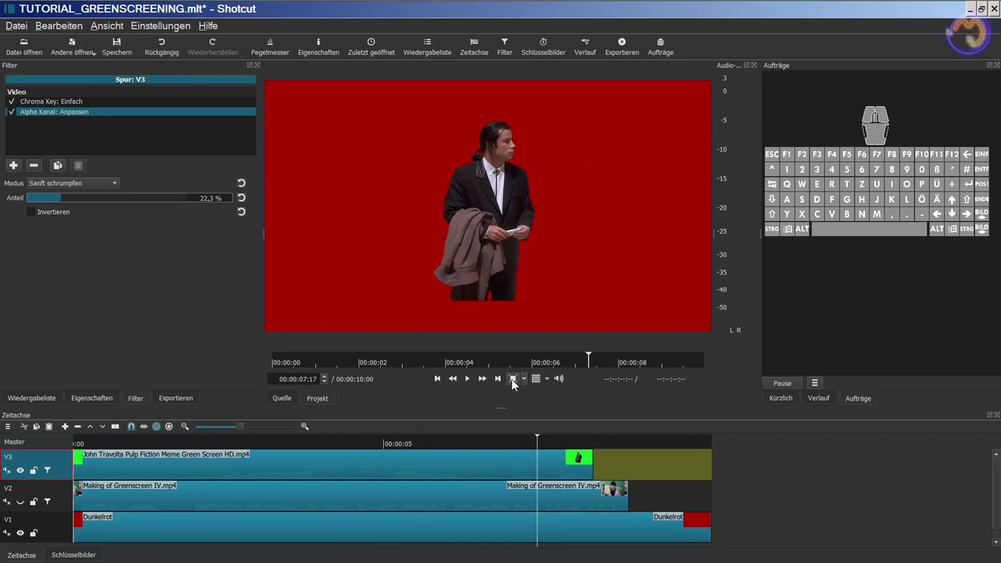
Set the player's preview scaling to 360p.
{"action": "left_click", "coordinate": [172, 31]}
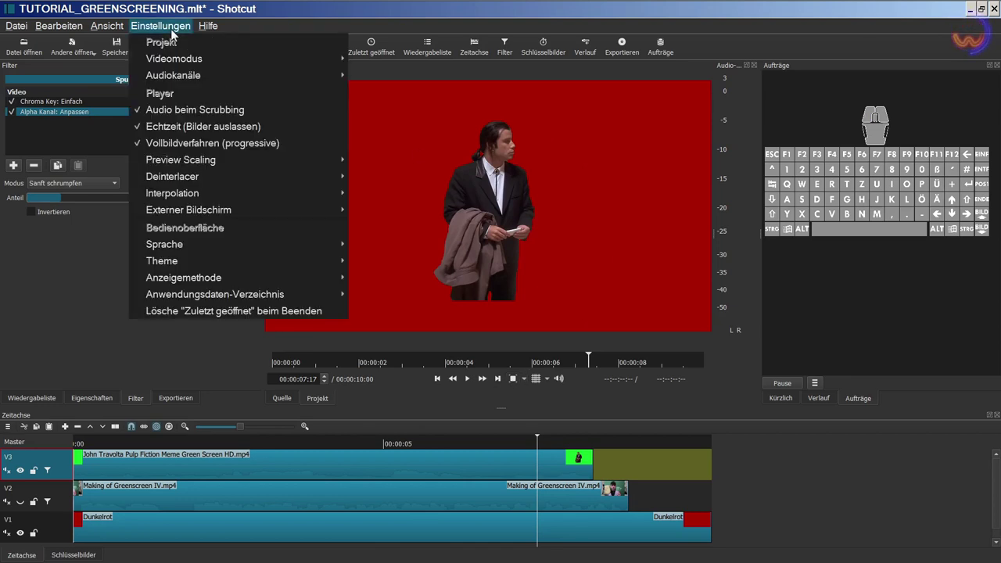
{"action": "mouse_move", "coordinate": [186, 160]}
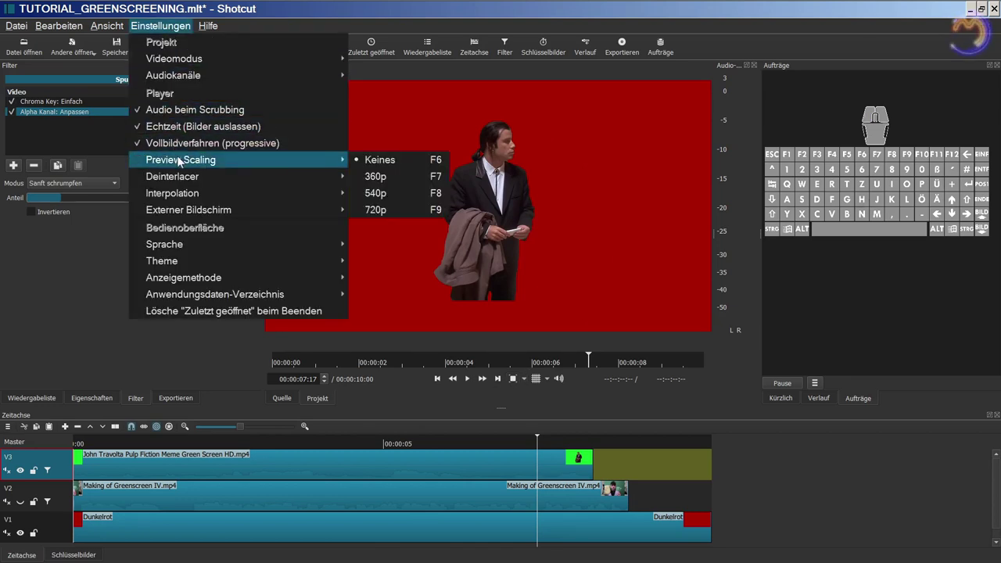
{"action": "left_click", "coordinate": [399, 182]}
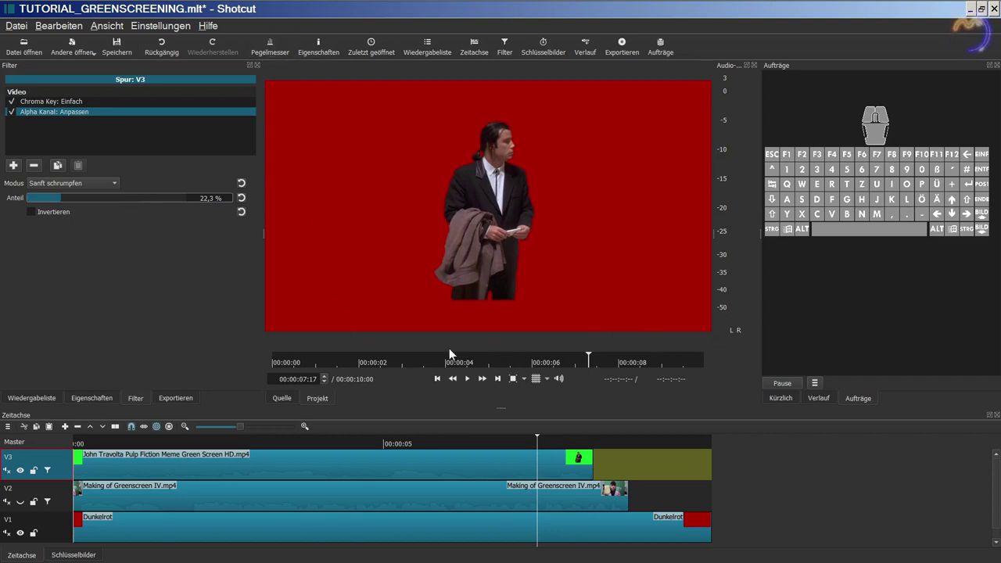
Play the keyed Travolta clip from the start of the timeline and pause at 00:00:07:47.
{"action": "key", "text": "Home"}
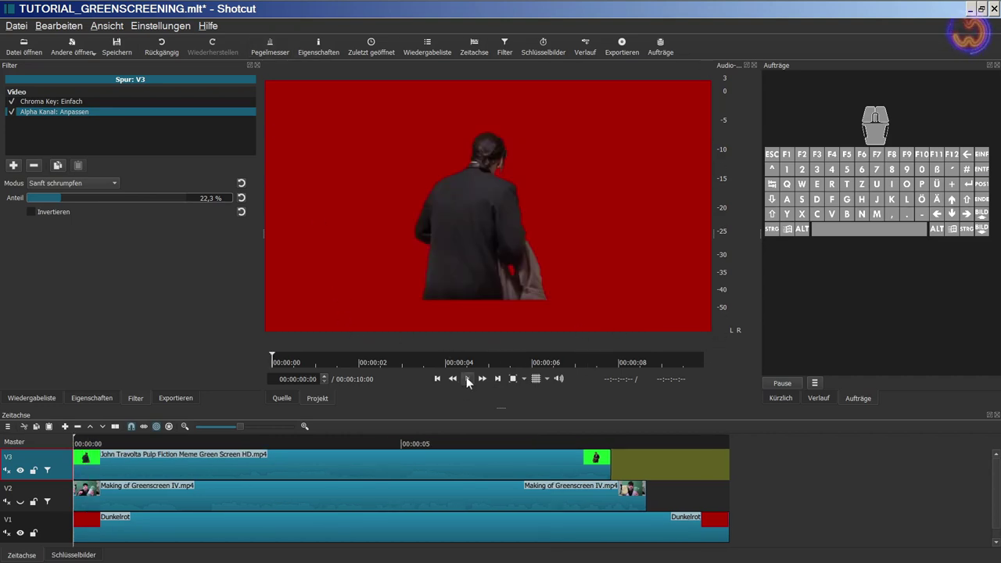
{"action": "left_click", "coordinate": [467, 379]}
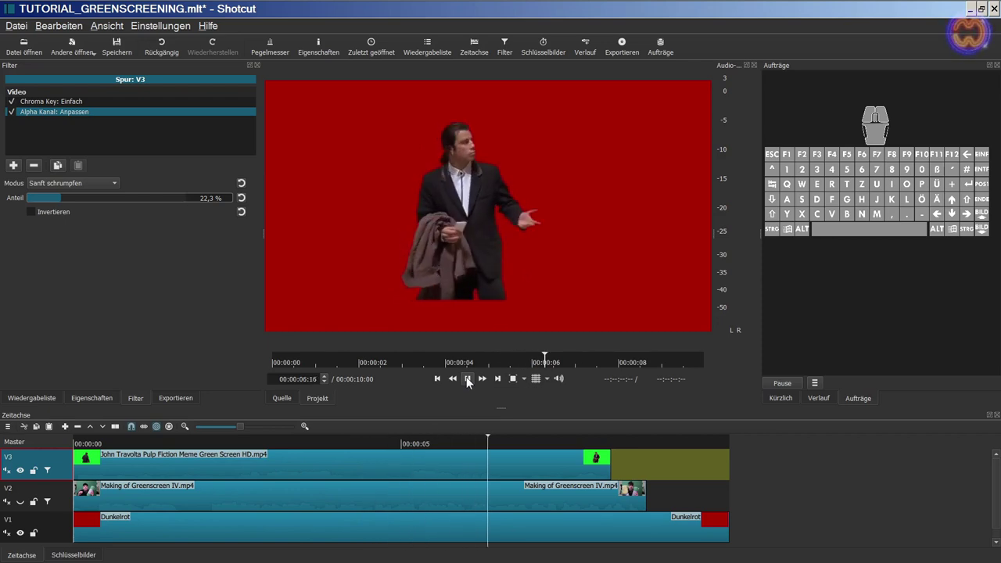
{"action": "left_click", "coordinate": [468, 380]}
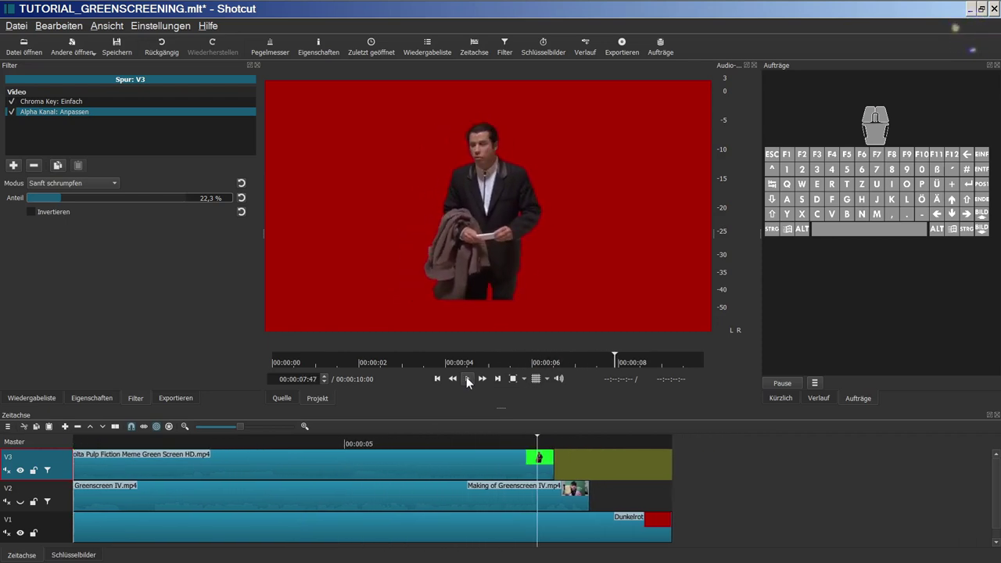
Show track V2 with its Chroma Key: Erweitert filter disabled and start playback from the beginning of the timeline.
{"action": "key", "text": "Home"}
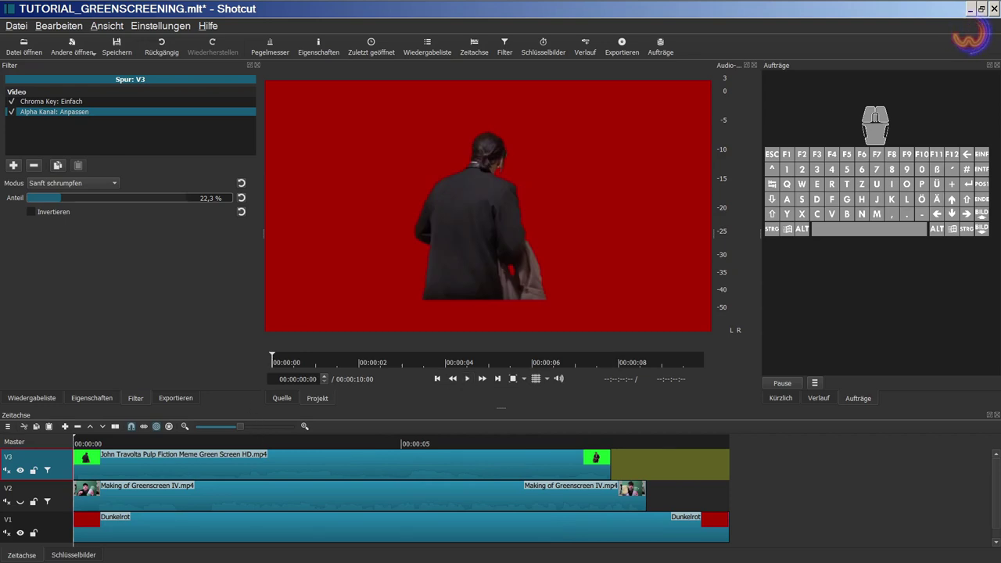
{"action": "left_click", "coordinate": [21, 501]}
{"action": "left_click", "coordinate": [58, 502]}
{"action": "left_click", "coordinate": [18, 101]}
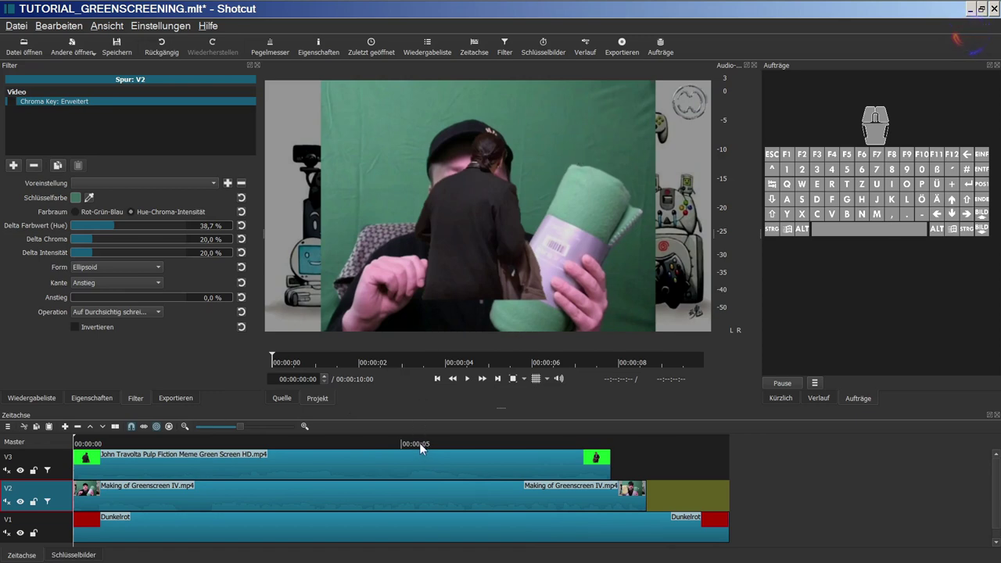
{"action": "left_click", "coordinate": [466, 378]}
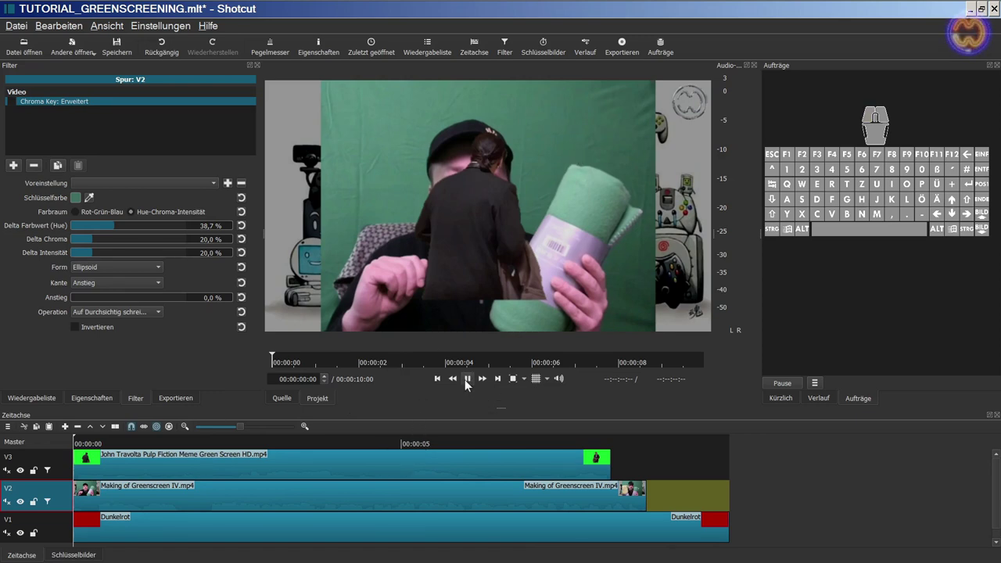